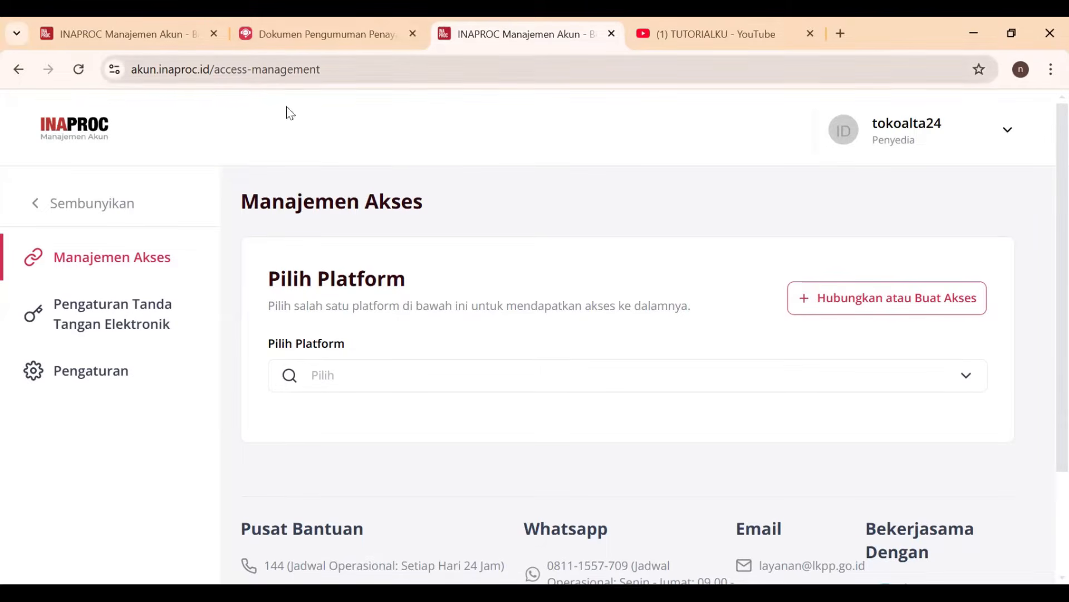
Step: Look over the e-catalogue registration videos on the YouTube channel, return to INAPROC account management and highlight its web address
{"action": "left_click", "coordinate": [727, 36]}
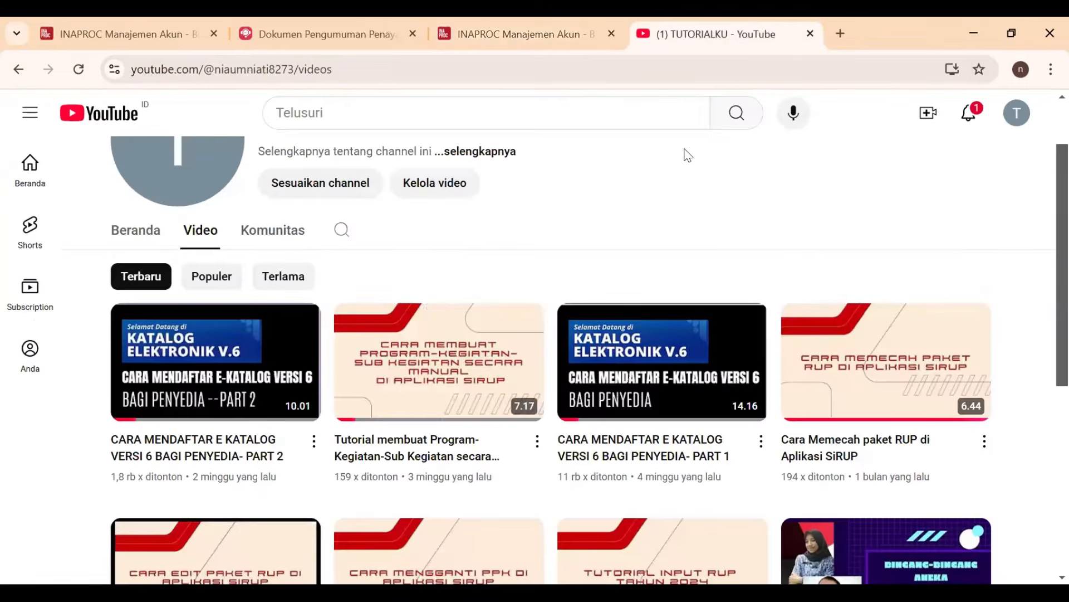
{"action": "scroll", "coordinate": [641, 359], "scroll_direction": "down", "scroll_amount": 2}
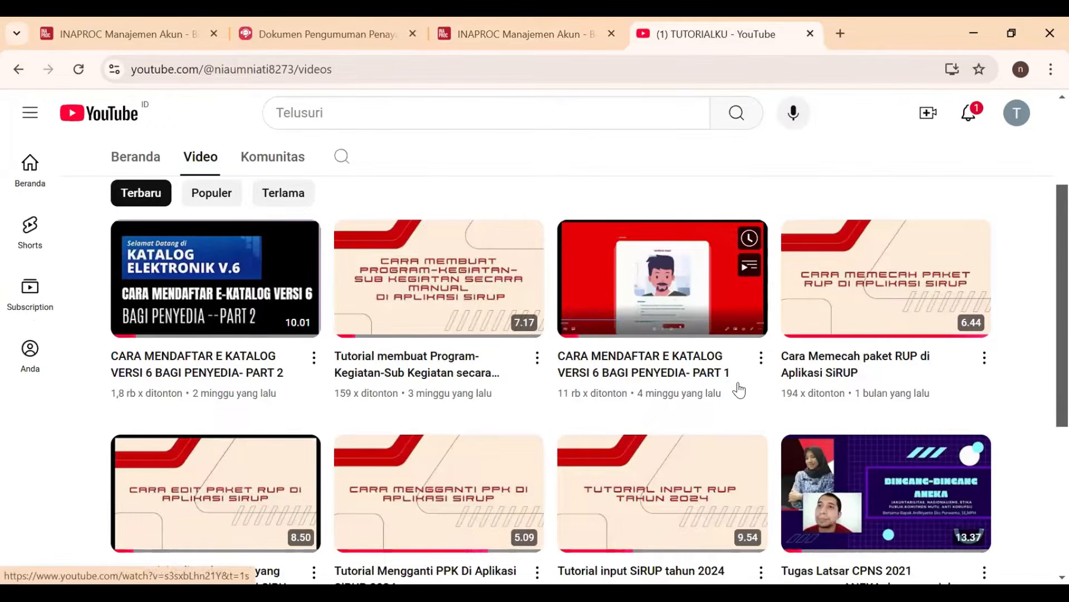
{"action": "left_click", "coordinate": [509, 22]}
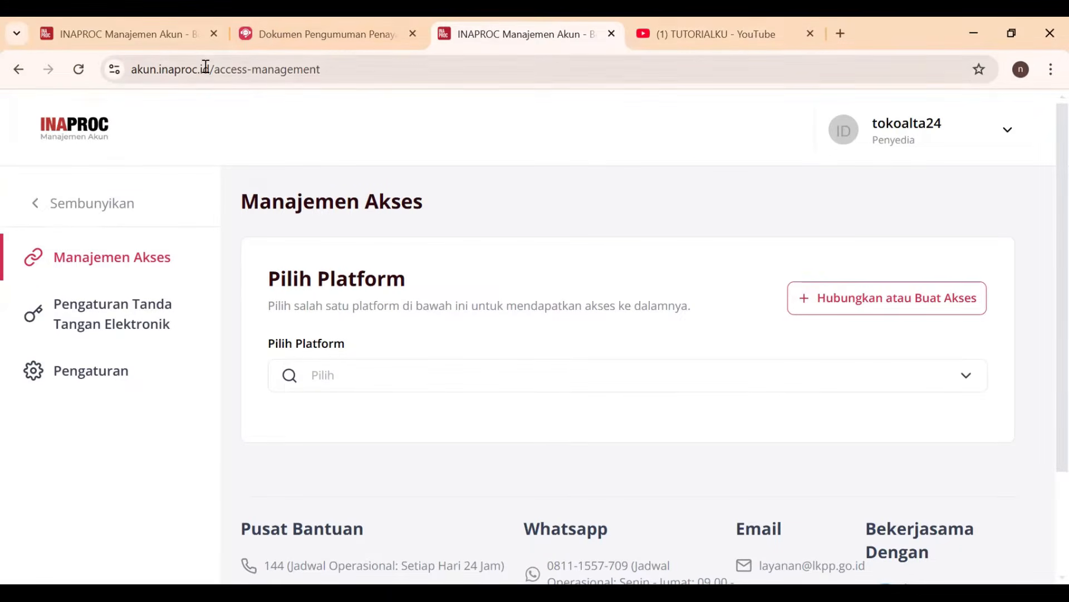
{"action": "left_click_drag", "start_coordinate": [209, 65], "coordinate": [127, 69]}
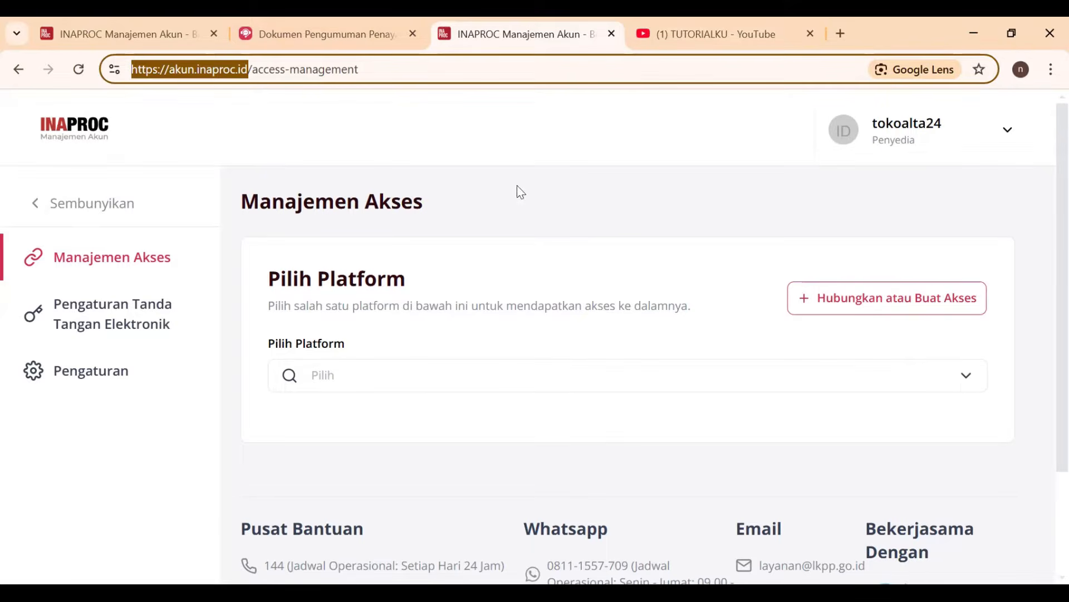
Step: Try to choose Sistem Manajemen Penyedia as the platform in access management, and reload the page
{"action": "left_click", "coordinate": [116, 266]}
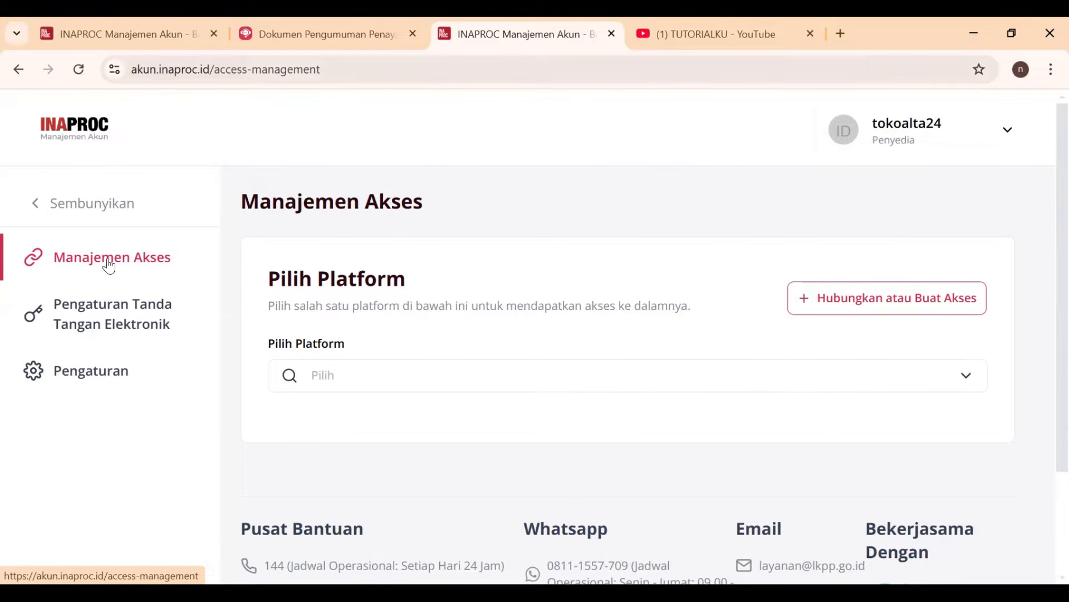
{"action": "left_click", "coordinate": [502, 378]}
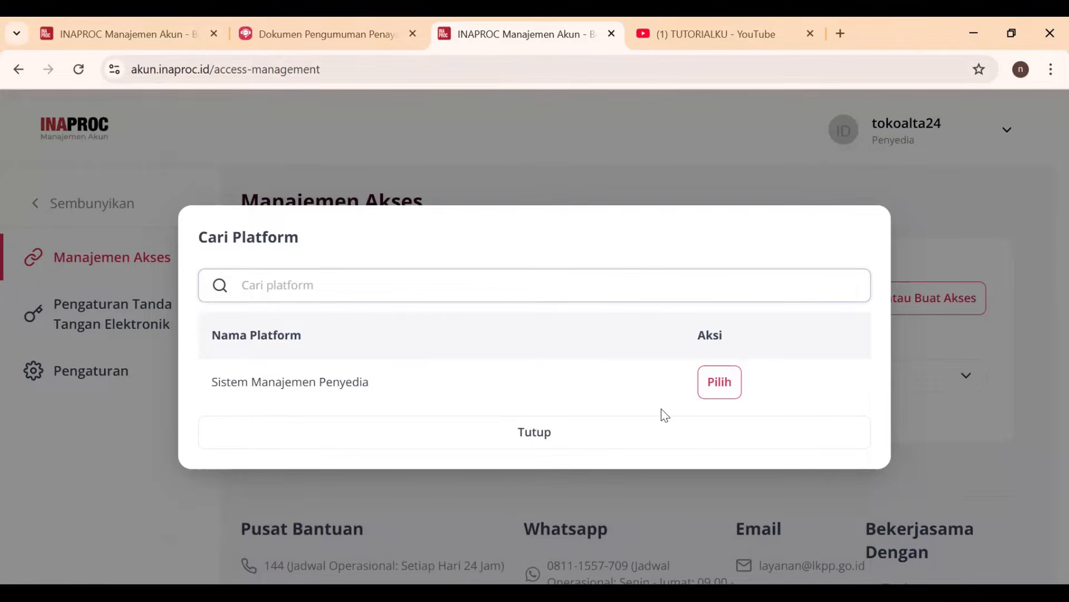
{"action": "left_click", "coordinate": [720, 382]}
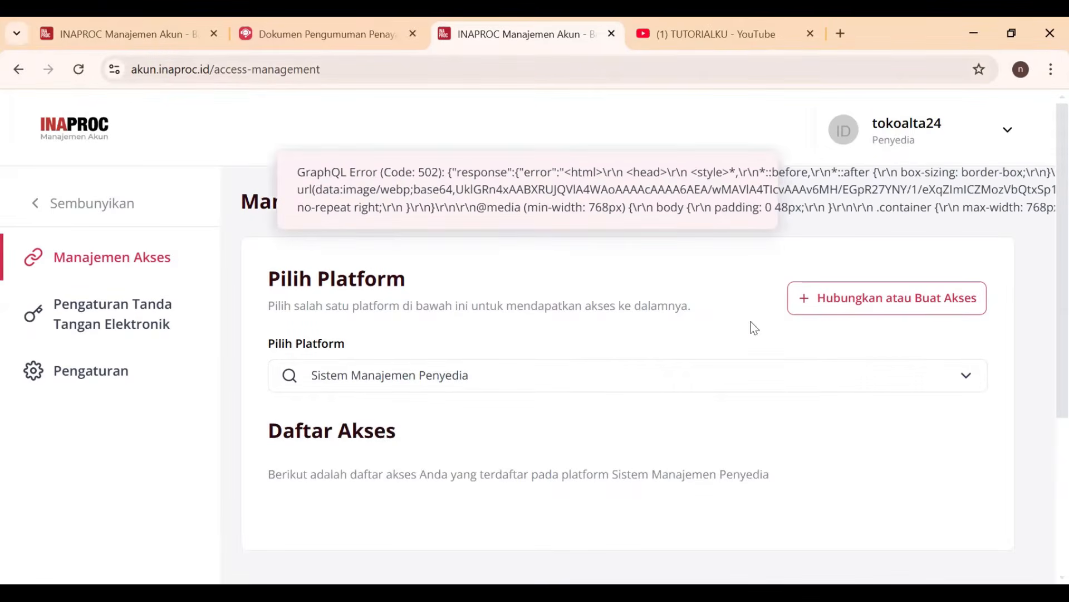
{"action": "scroll", "coordinate": [778, 272], "scroll_direction": "down", "scroll_amount": 3}
{"action": "scroll", "coordinate": [778, 282], "scroll_direction": "up", "scroll_amount": 3}
{"action": "left_click", "coordinate": [80, 70]}
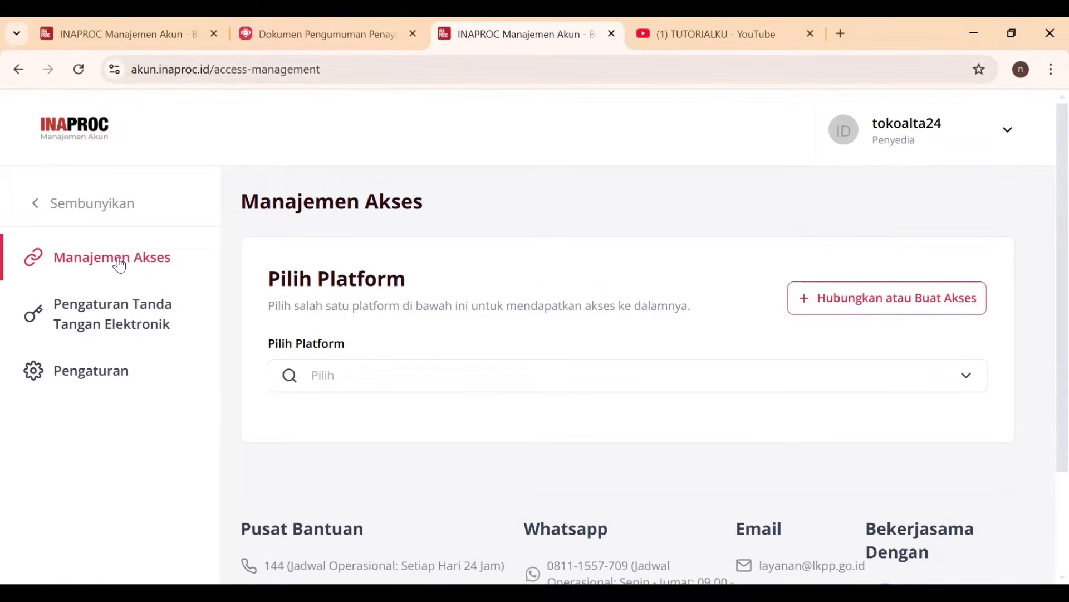
Step: Choose Sistem Manajemen Penyedia as the platform and continue to it with the listed supplier access
{"action": "left_click", "coordinate": [496, 378]}
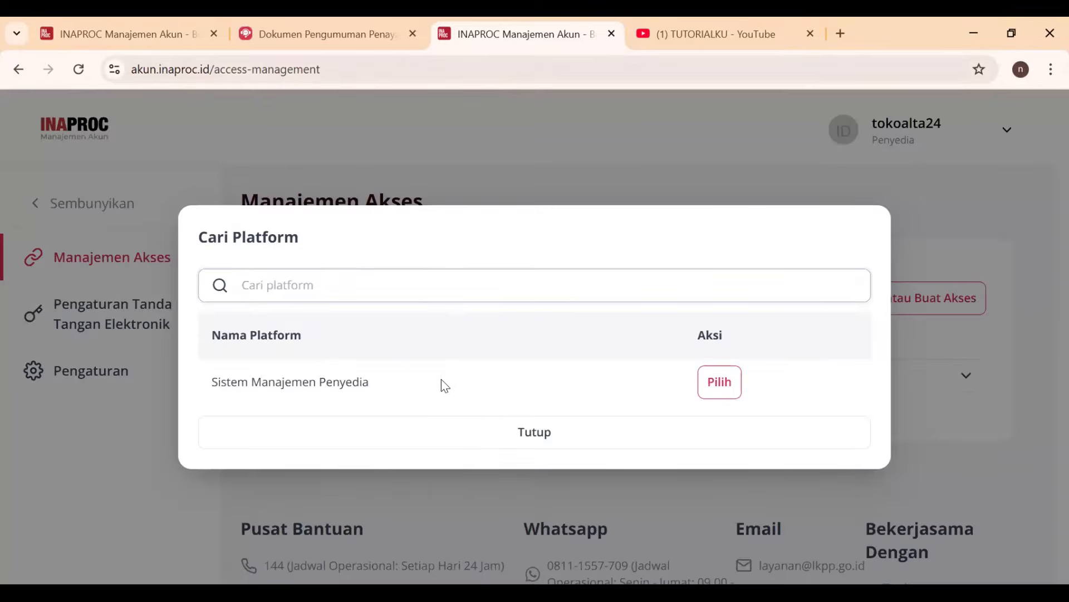
{"action": "left_click", "coordinate": [720, 382]}
{"action": "scroll", "coordinate": [671, 452], "scroll_direction": "down", "scroll_amount": 3}
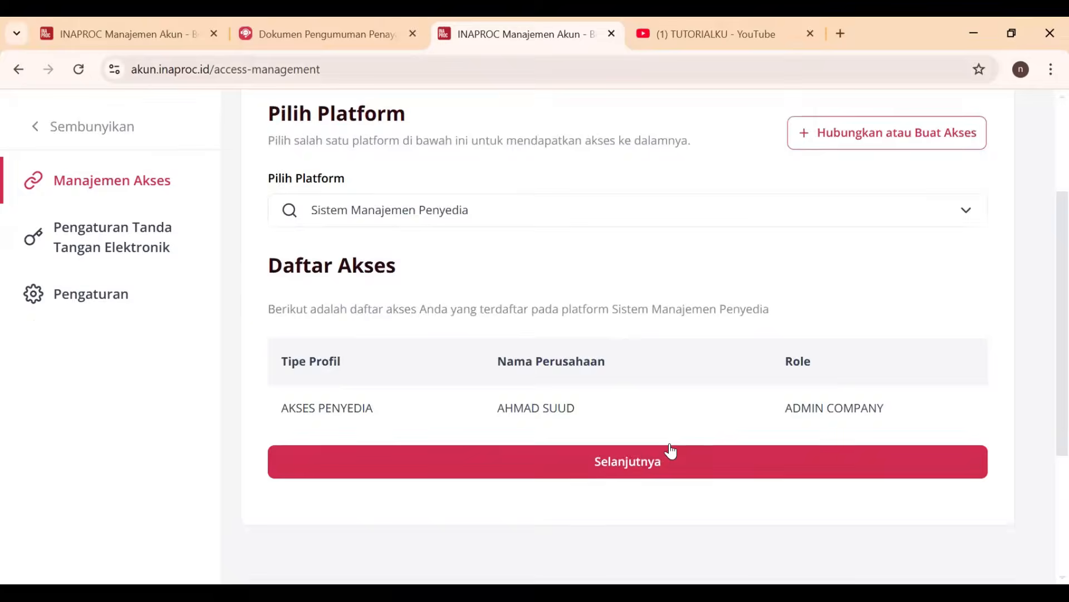
{"action": "scroll", "coordinate": [671, 451], "scroll_direction": "down", "scroll_amount": 3}
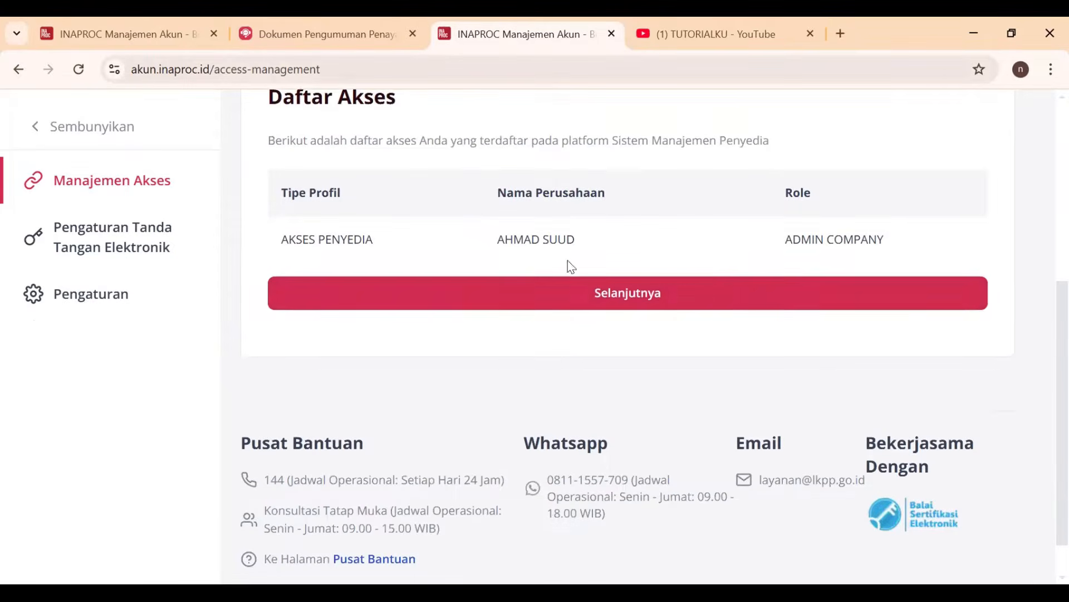
{"action": "left_click", "coordinate": [613, 297]}
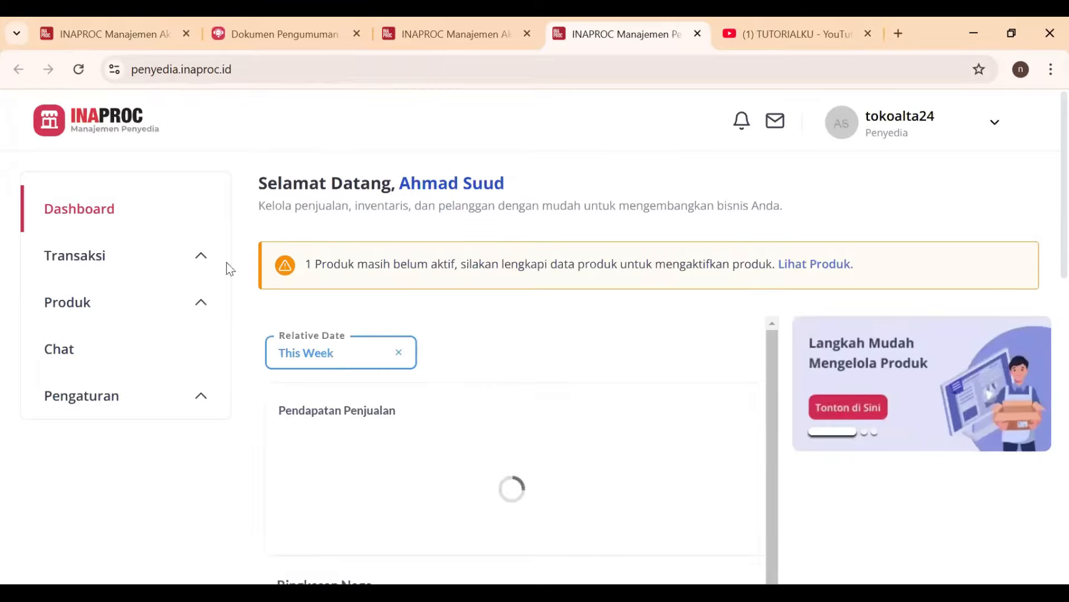
Step: Open the supplier's product list and look over the listed products
{"action": "left_click", "coordinate": [70, 309]}
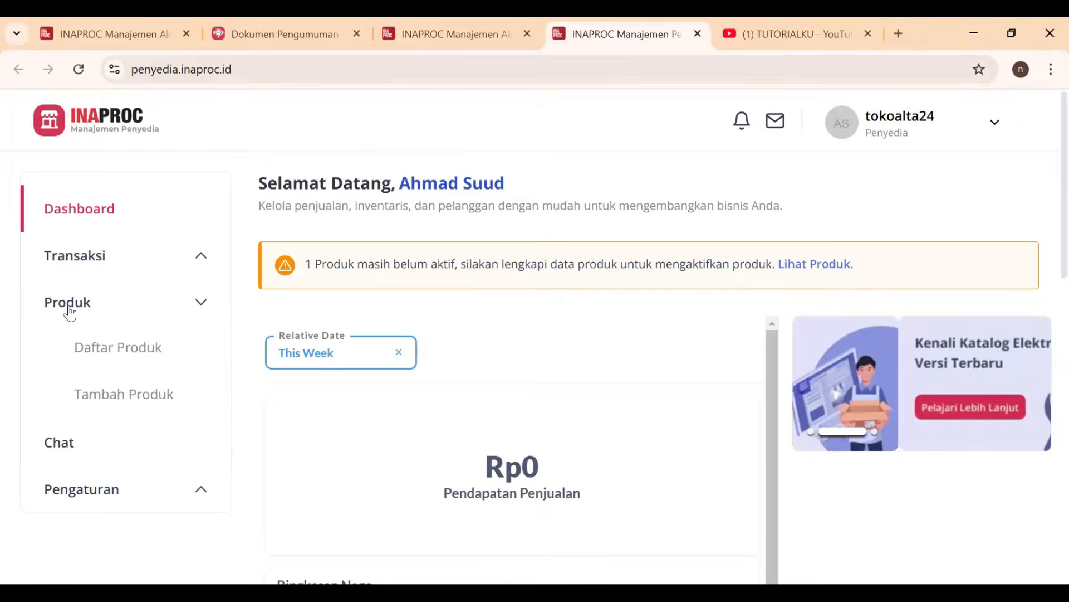
{"action": "left_click", "coordinate": [108, 361]}
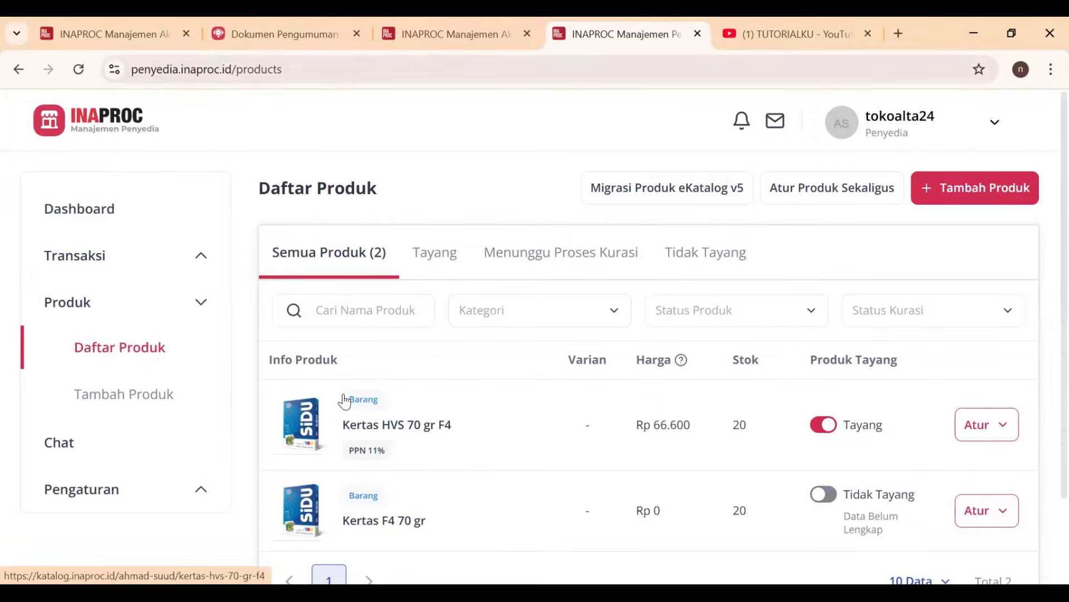
{"action": "scroll", "coordinate": [499, 446], "scroll_direction": "down", "scroll_amount": 2}
{"action": "scroll", "coordinate": [499, 427], "scroll_direction": "up", "scroll_amount": 2}
{"action": "scroll", "coordinate": [473, 421], "scroll_direction": "down", "scroll_amount": 1}
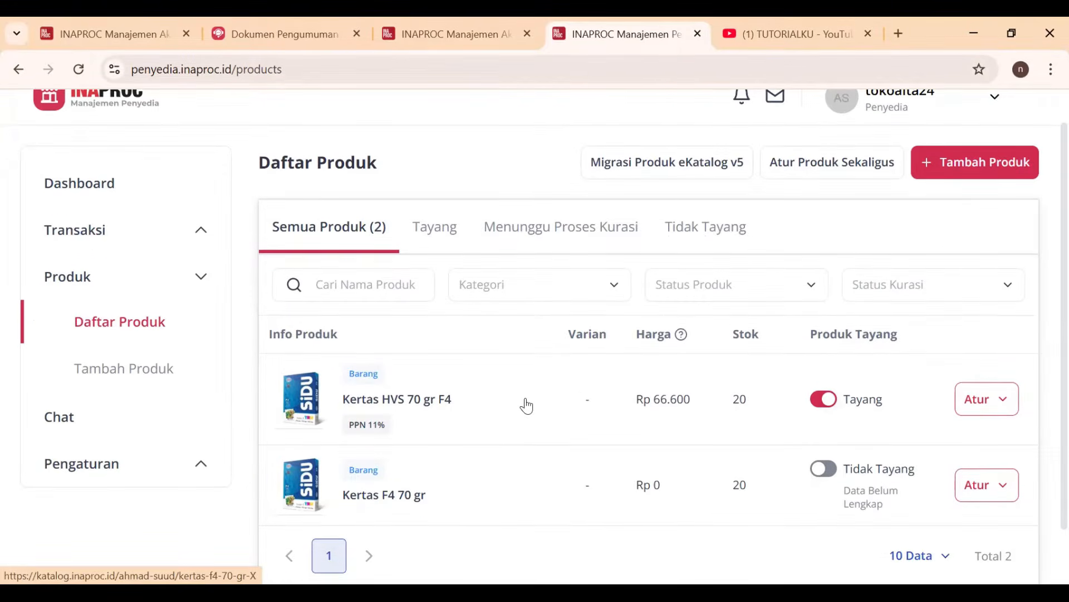
{"action": "scroll", "coordinate": [527, 405], "scroll_direction": "up", "scroll_amount": 1}
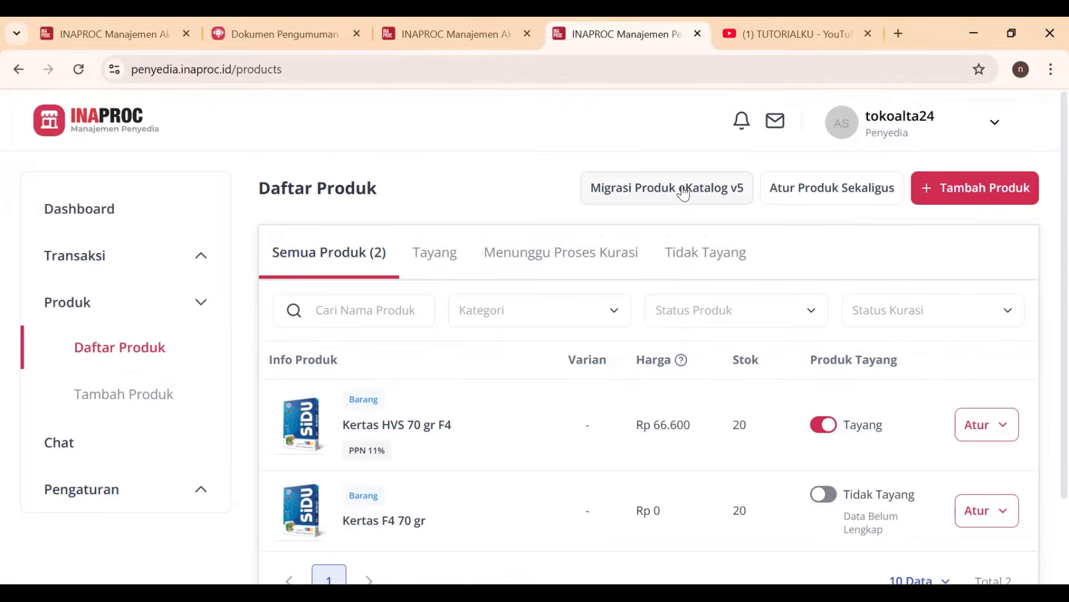
Step: Check the eKatalog v5 product migration page for available products and return to the product list
{"action": "left_click", "coordinate": [684, 195]}
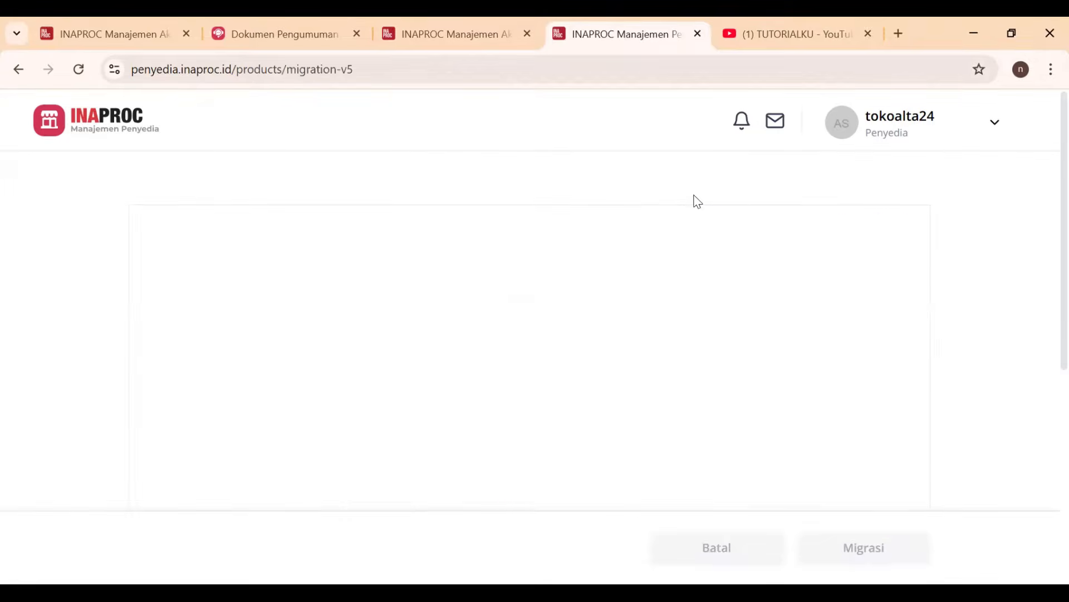
{"action": "scroll", "coordinate": [702, 265], "scroll_direction": "down", "scroll_amount": 4}
{"action": "scroll", "coordinate": [699, 271], "scroll_direction": "down", "scroll_amount": 1}
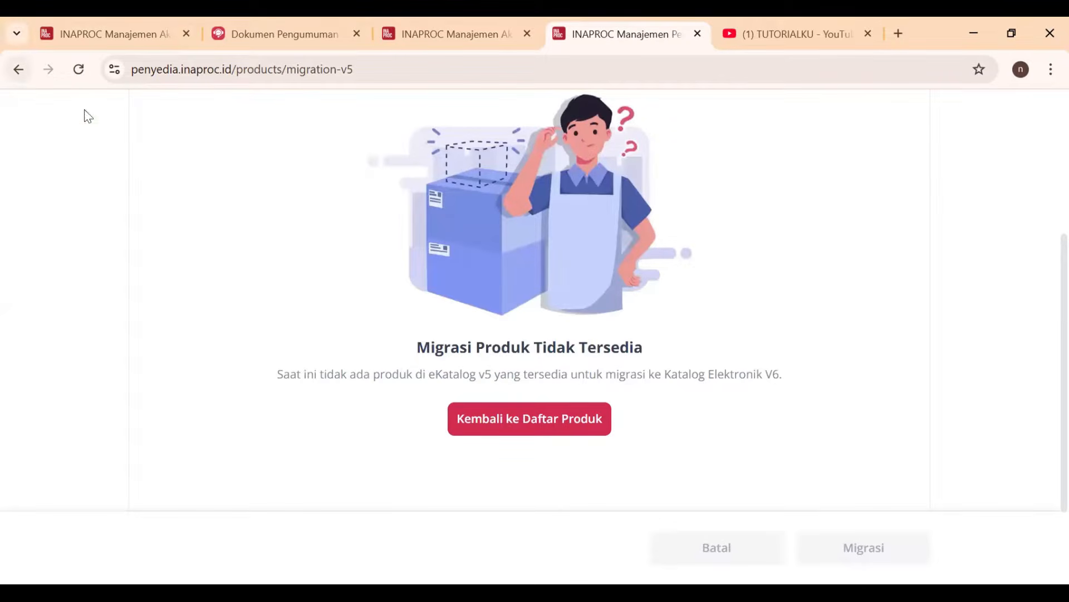
{"action": "left_click", "coordinate": [534, 420]}
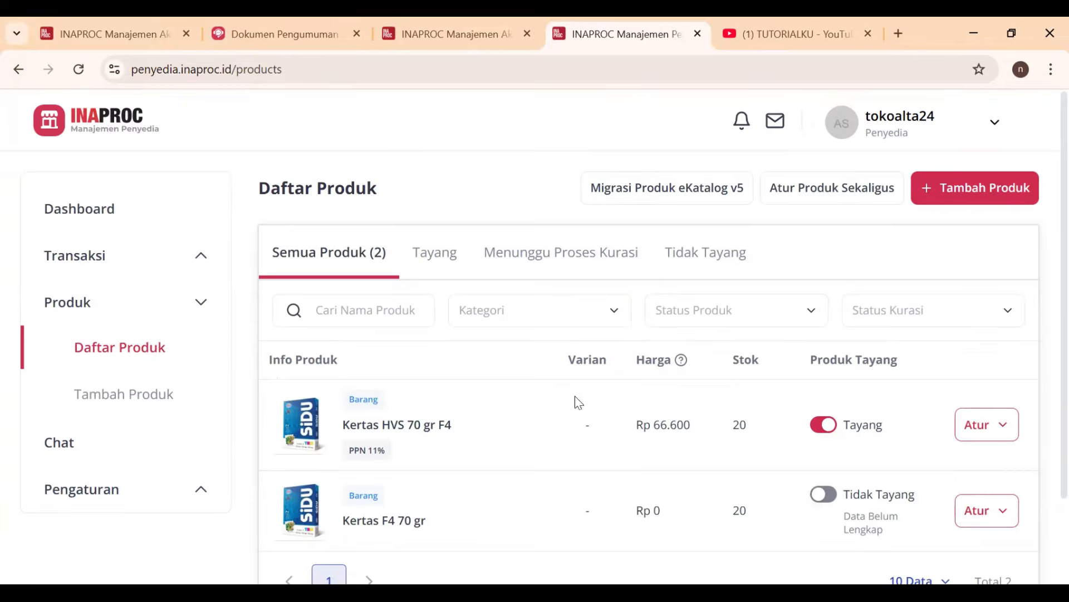
Step: Review the display status of the listed products, start adding a new product and show its category choices
{"action": "scroll", "coordinate": [535, 395], "scroll_direction": "down", "scroll_amount": 2}
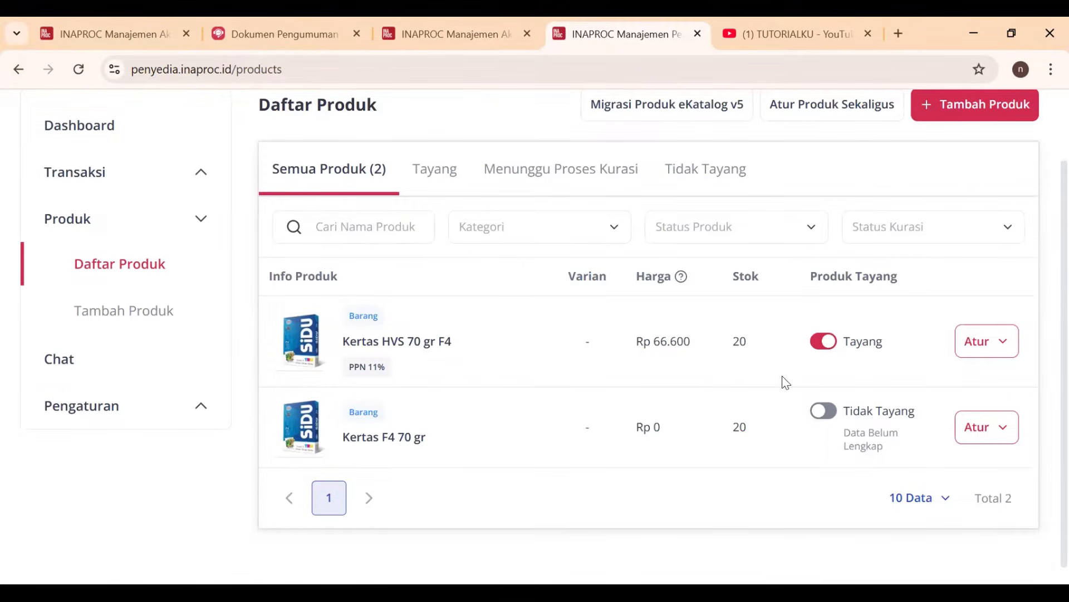
{"action": "scroll", "coordinate": [813, 372], "scroll_direction": "down", "scroll_amount": 1}
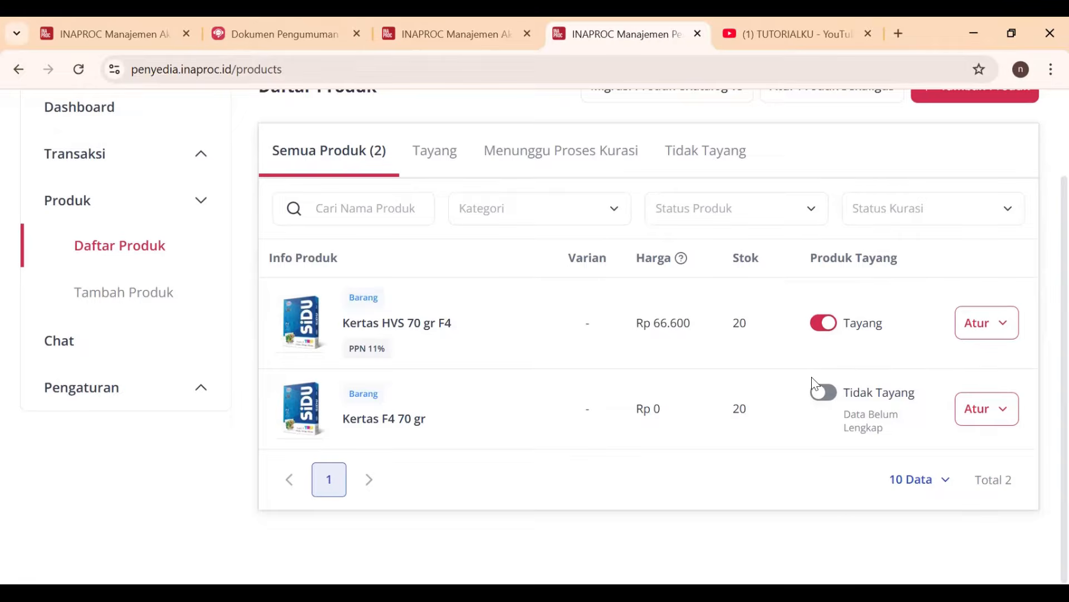
{"action": "scroll", "coordinate": [825, 379], "scroll_direction": "up", "scroll_amount": 2}
{"action": "scroll", "coordinate": [842, 369], "scroll_direction": "down", "scroll_amount": 2}
{"action": "scroll", "coordinate": [843, 361], "scroll_direction": "up", "scroll_amount": 3}
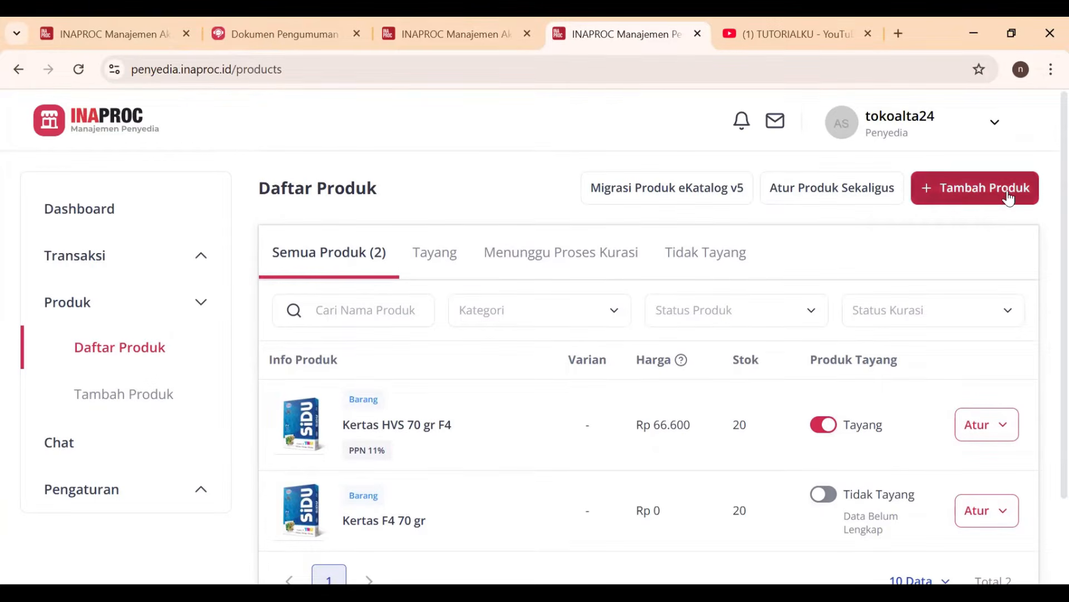
{"action": "left_click", "coordinate": [1005, 196]}
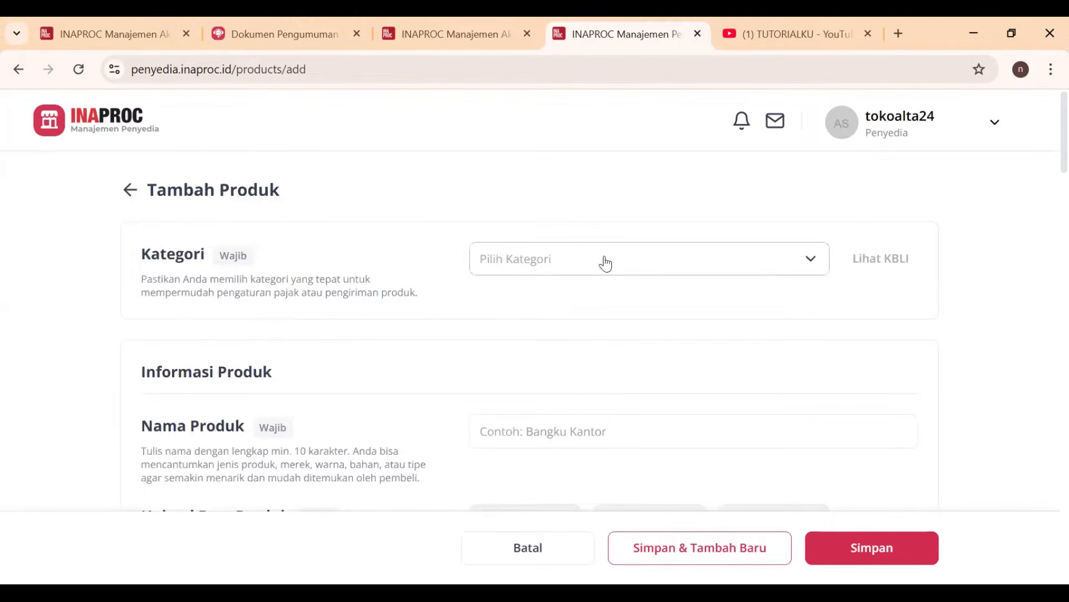
{"action": "left_click", "coordinate": [606, 263]}
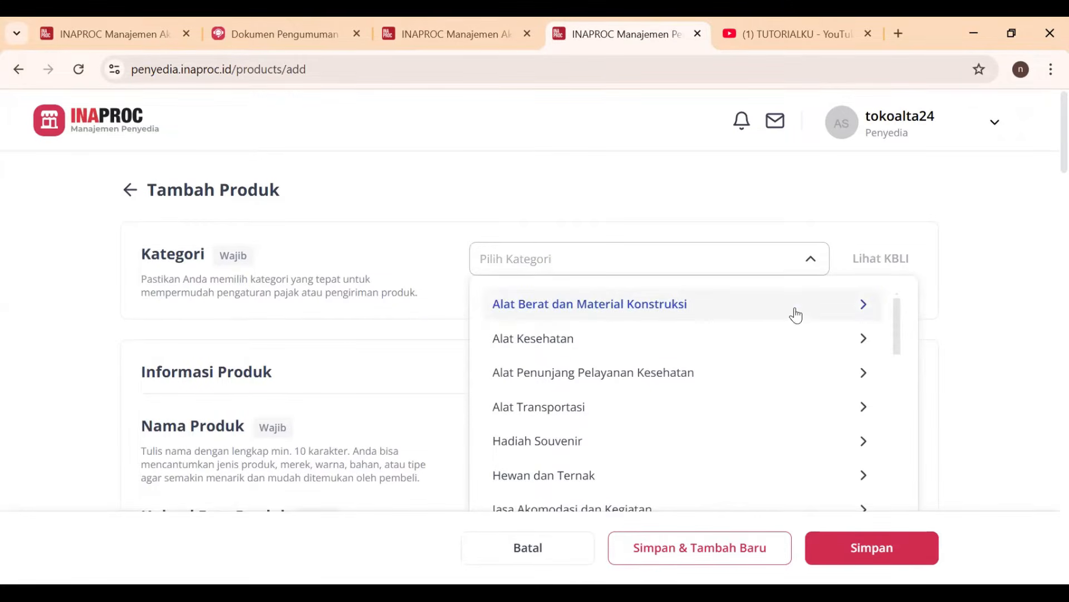
Step: Check the company's registered KBLI category ID and detail in the company information, and return to the new product form
{"action": "left_click", "coordinate": [123, 31]}
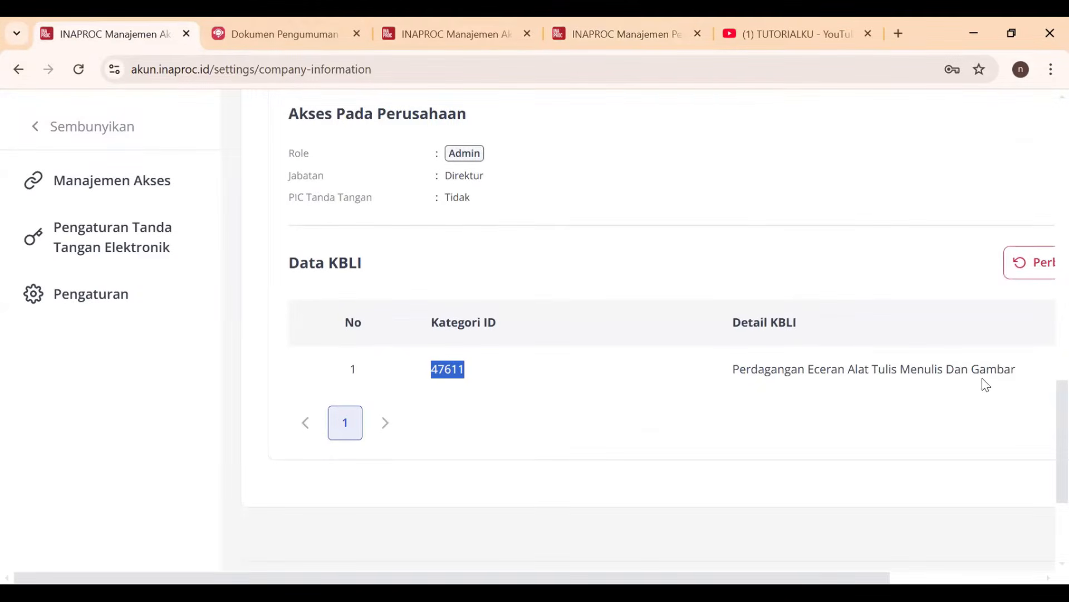
{"action": "left_click", "coordinate": [433, 379]}
{"action": "double_click", "coordinate": [462, 367]}
{"action": "key", "text": "ctrl+4"}
Step: Set the product category to Alat Kesehatan > Peralatan Anestesi > Peralatan Anestesi Diagnostik
{"action": "left_click", "coordinate": [638, 353]}
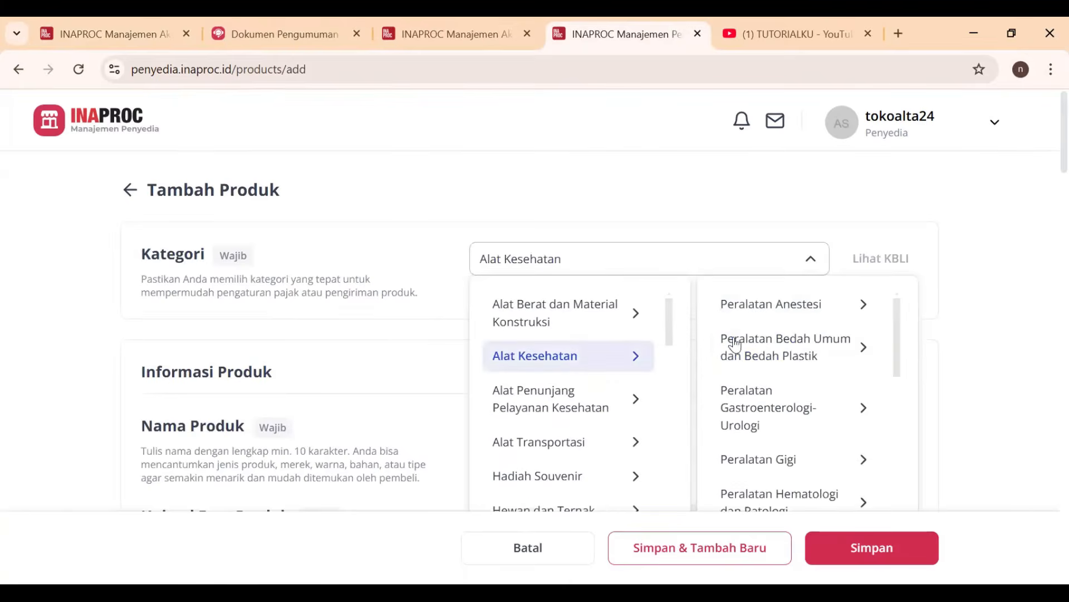
{"action": "left_click", "coordinate": [775, 317]}
{"action": "left_click", "coordinate": [802, 333]}
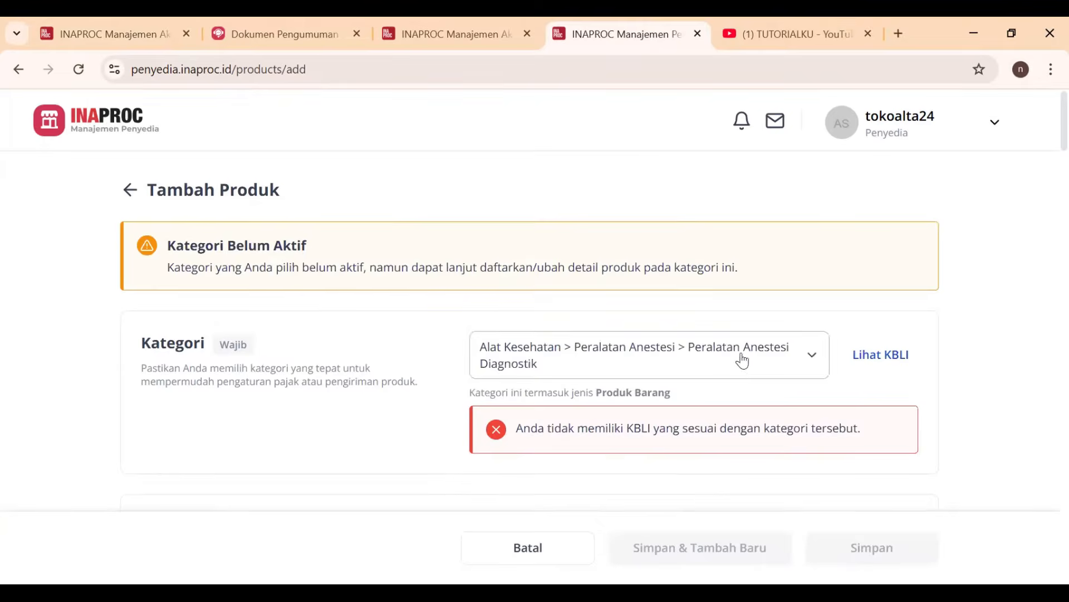
{"action": "scroll", "coordinate": [742, 361], "scroll_direction": "down", "scroll_amount": 1}
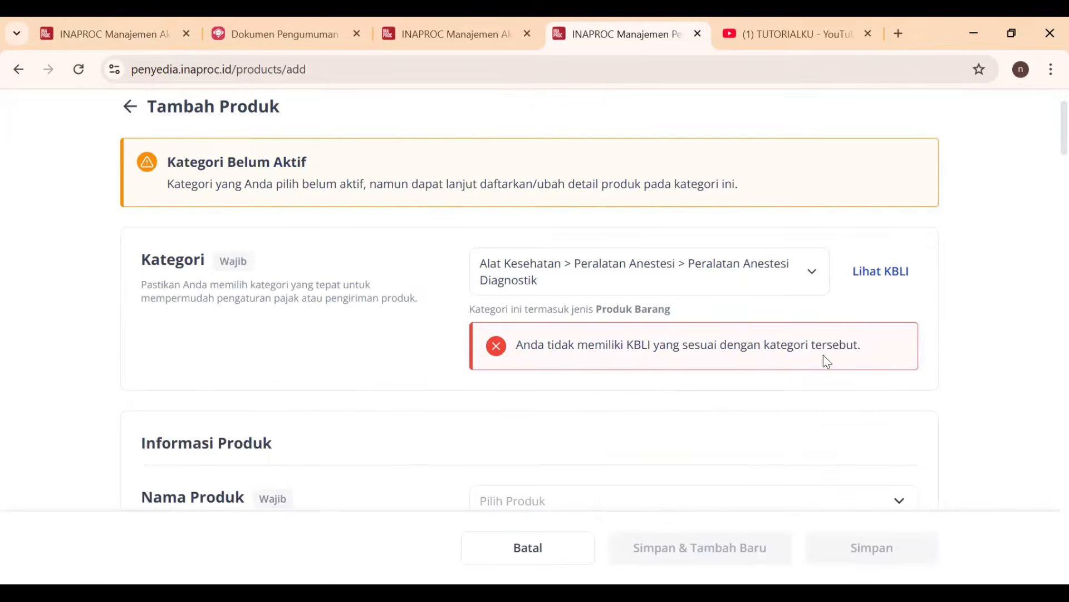
Step: Change the product category to Perlengkapan Alat Tulis > Kertas > Kertas A4 and confirm the category change
{"action": "left_click", "coordinate": [802, 274]}
{"action": "scroll", "coordinate": [653, 350], "scroll_direction": "down", "scroll_amount": 2}
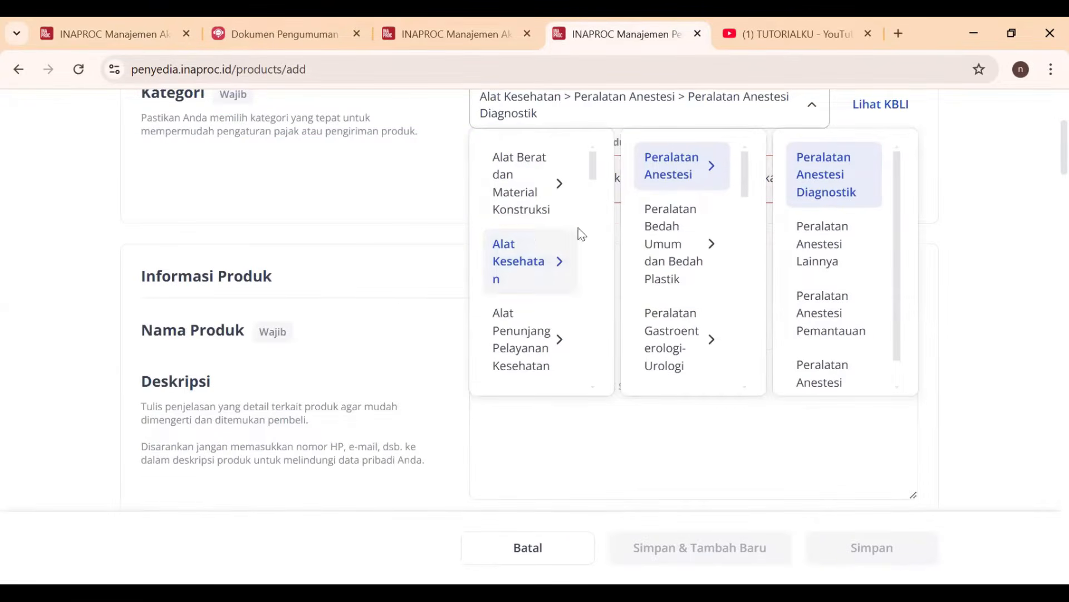
{"action": "scroll", "coordinate": [775, 291], "scroll_direction": "up", "scroll_amount": 2}
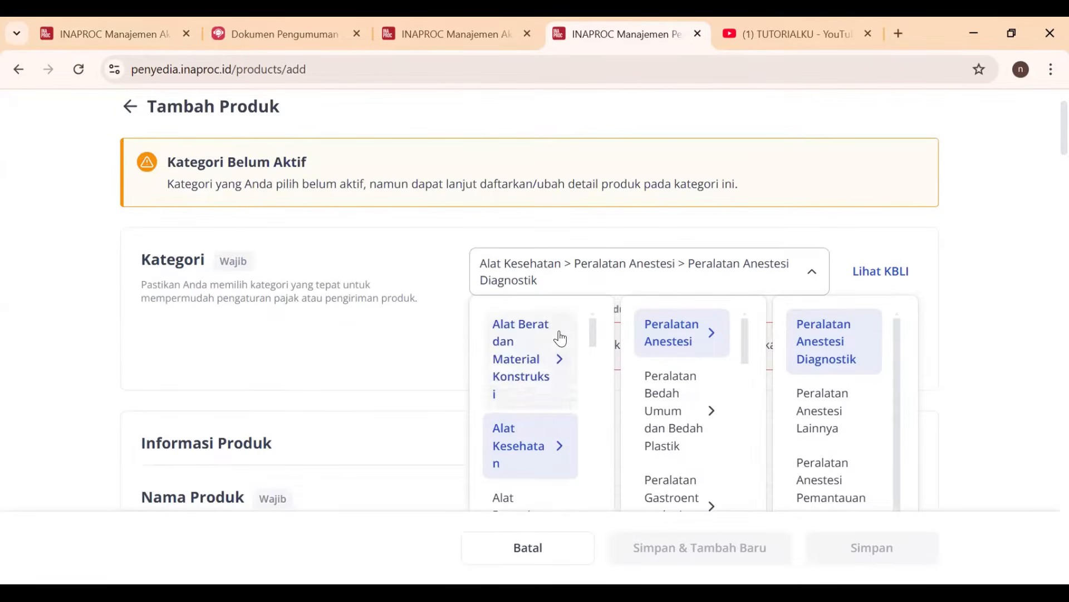
{"action": "scroll", "coordinate": [560, 345], "scroll_direction": "down", "scroll_amount": 10}
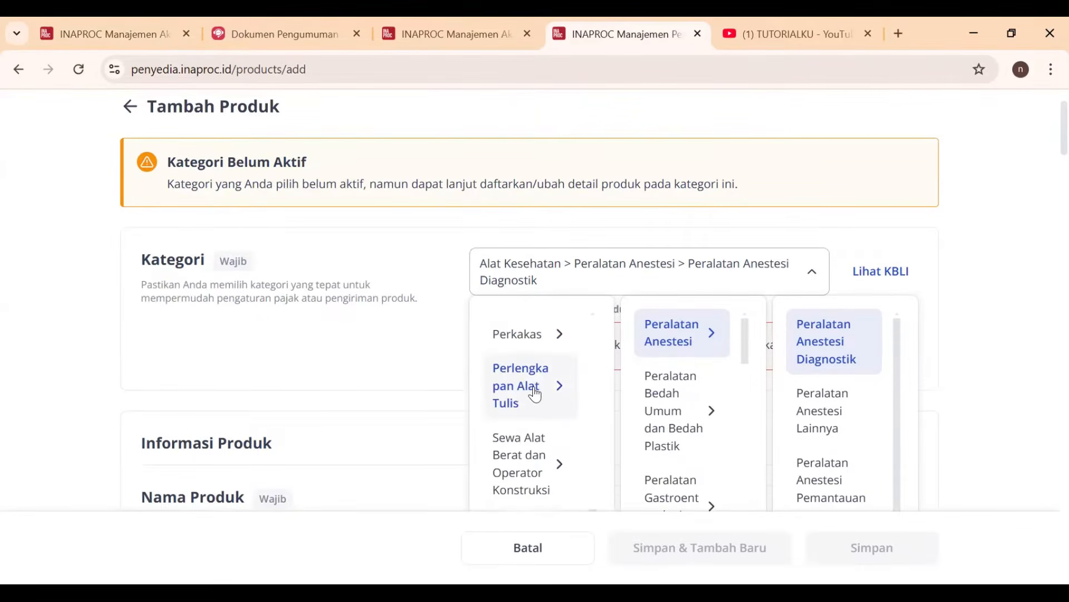
{"action": "left_click", "coordinate": [536, 394]}
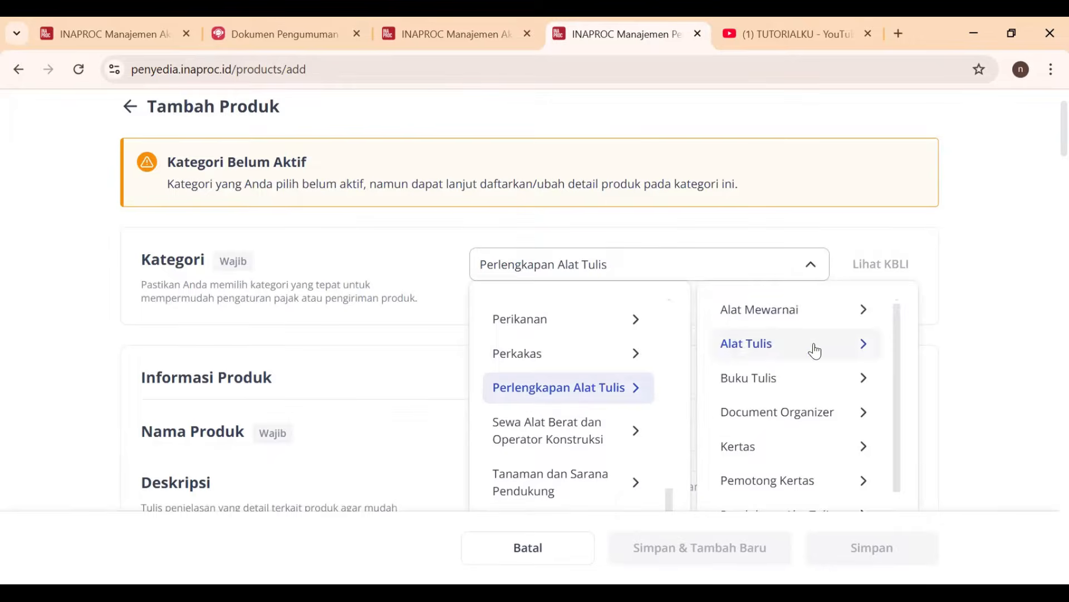
{"action": "scroll", "coordinate": [818, 348], "scroll_direction": "down", "scroll_amount": 1}
{"action": "scroll", "coordinate": [830, 348], "scroll_direction": "up", "scroll_amount": 1}
{"action": "left_click", "coordinate": [832, 351]}
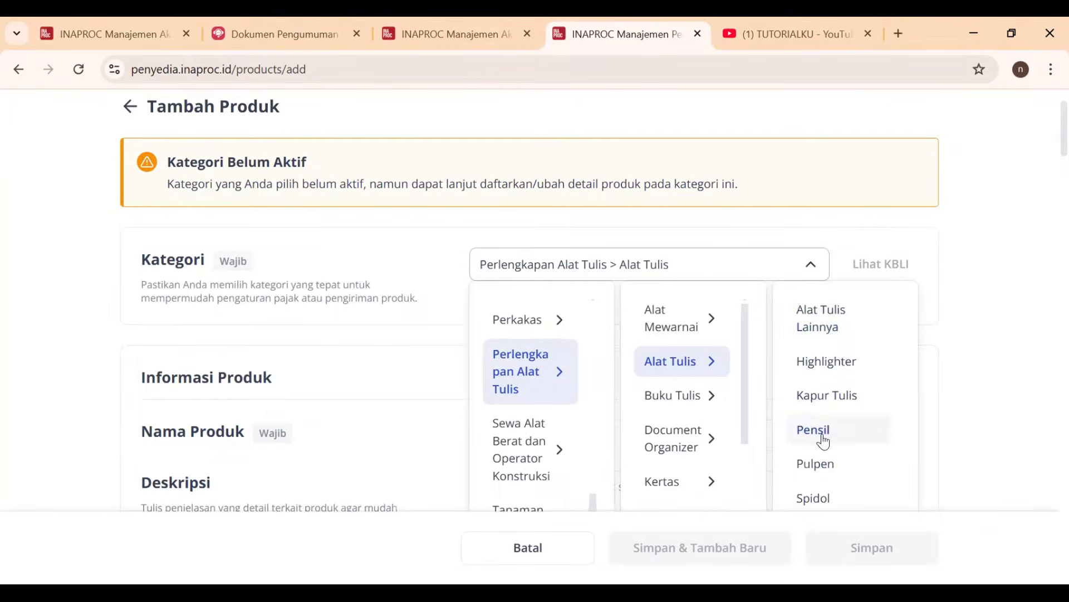
{"action": "left_click", "coordinate": [663, 483]}
{"action": "left_click", "coordinate": [850, 316]}
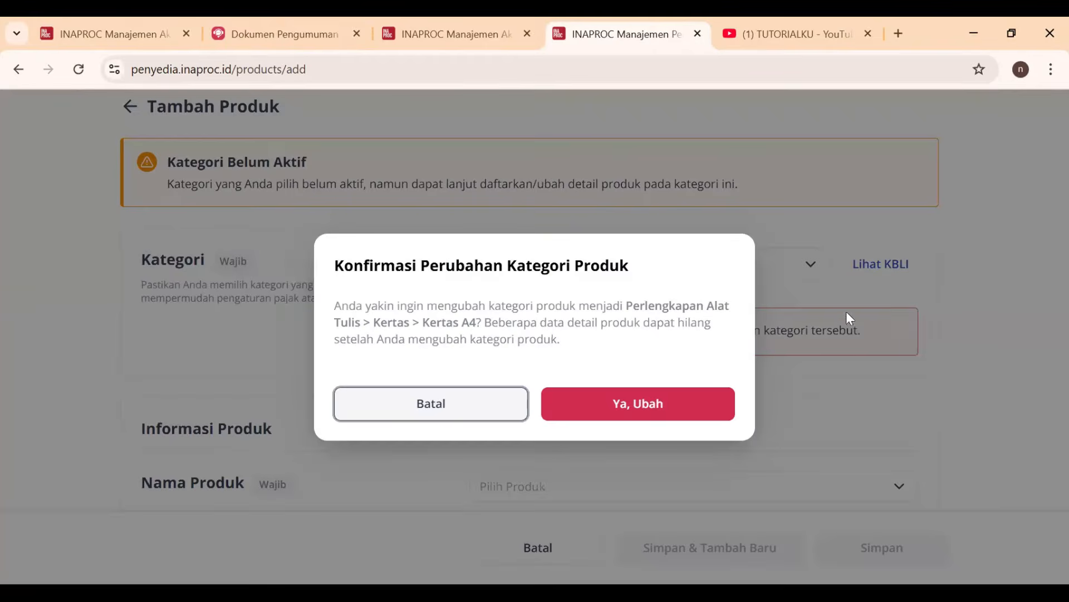
{"action": "left_click", "coordinate": [585, 413]}
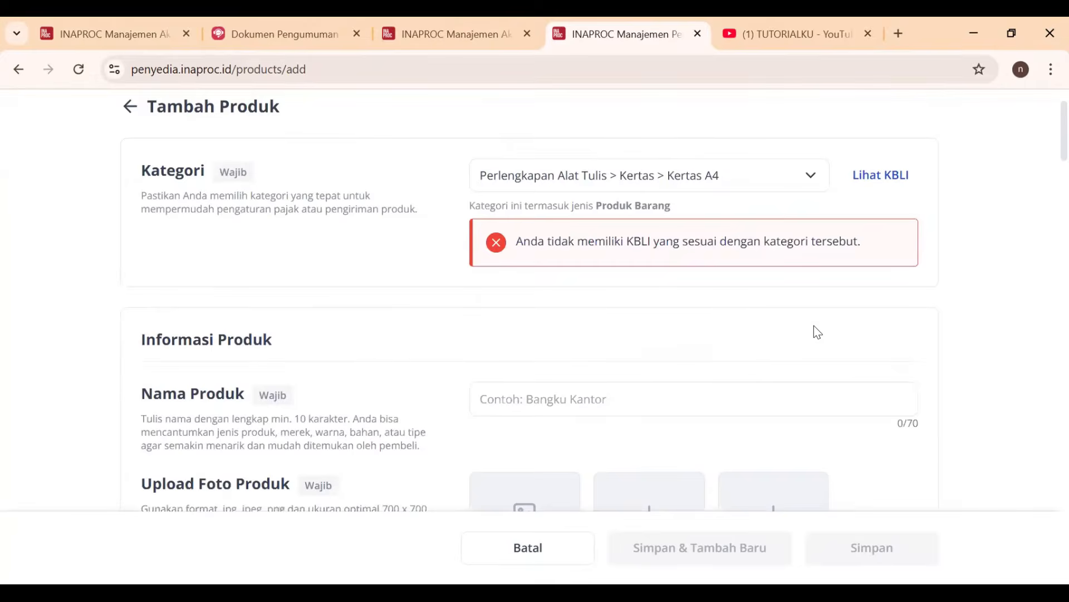
Step: Change the product category to Perlengkapan Alat Tulis > Alat Tulis > Alat Tulis Lainnya and confirm the change
{"action": "scroll", "coordinate": [749, 335], "scroll_direction": "up", "scroll_amount": 2}
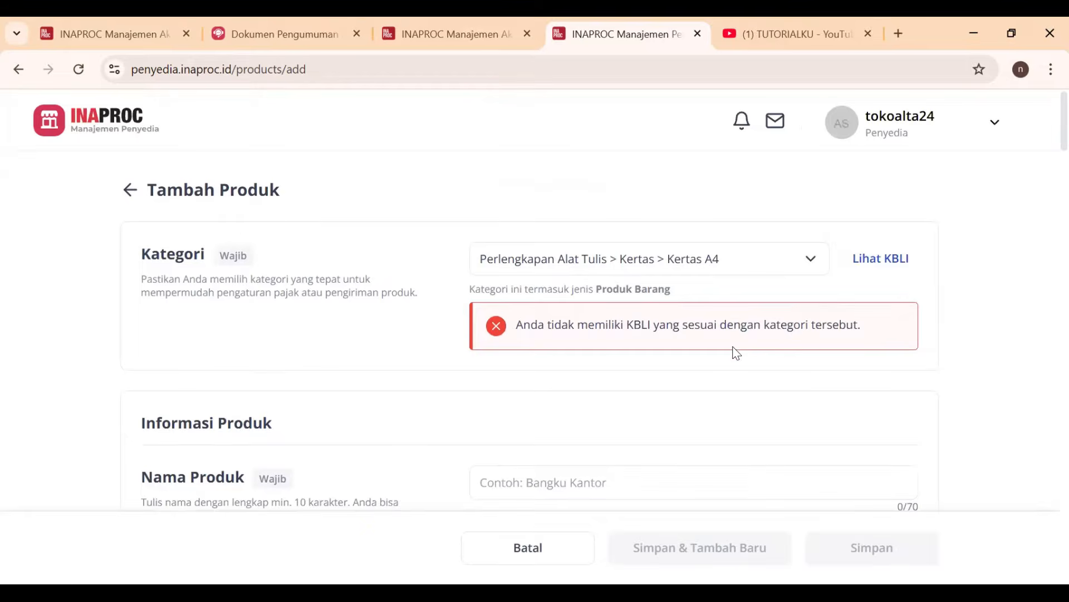
{"action": "left_click", "coordinate": [790, 261]}
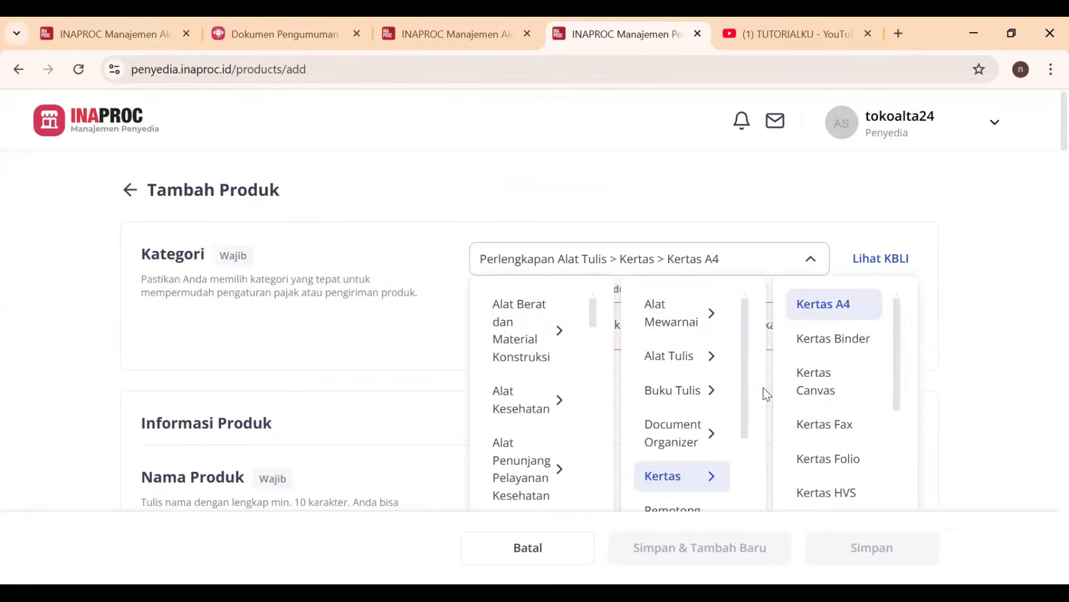
{"action": "scroll", "coordinate": [767, 394], "scroll_direction": "down", "scroll_amount": 1}
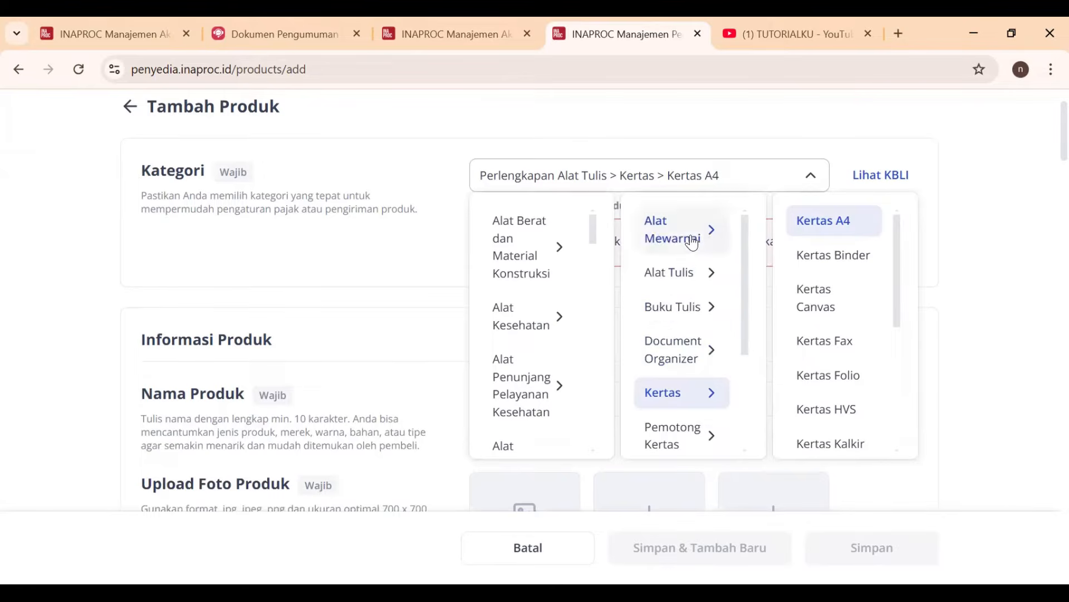
{"action": "left_click", "coordinate": [690, 274]}
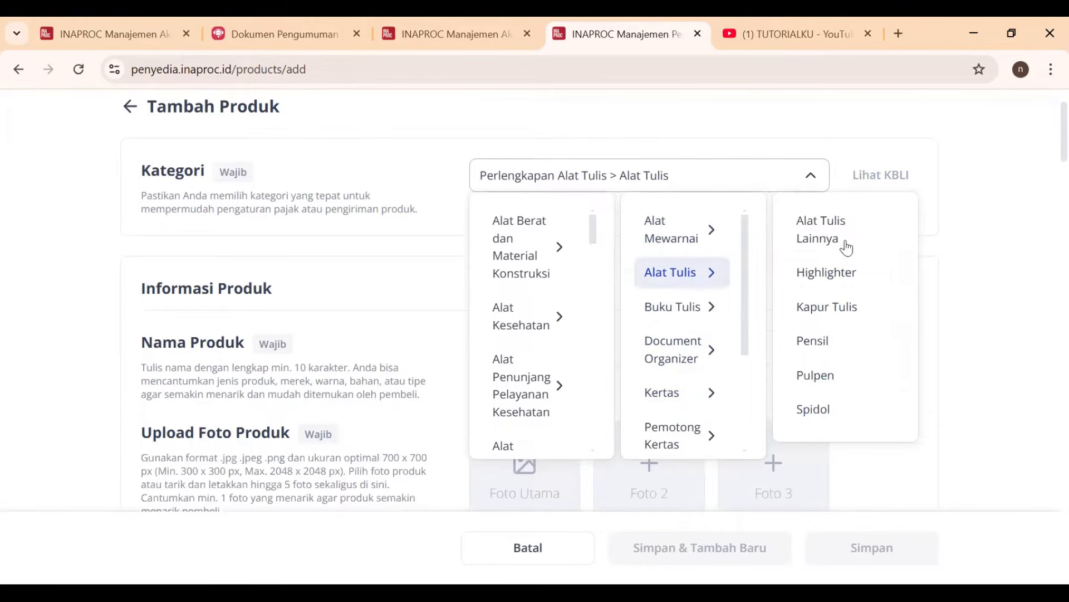
{"action": "left_click", "coordinate": [861, 224]}
{"action": "left_click", "coordinate": [646, 401]}
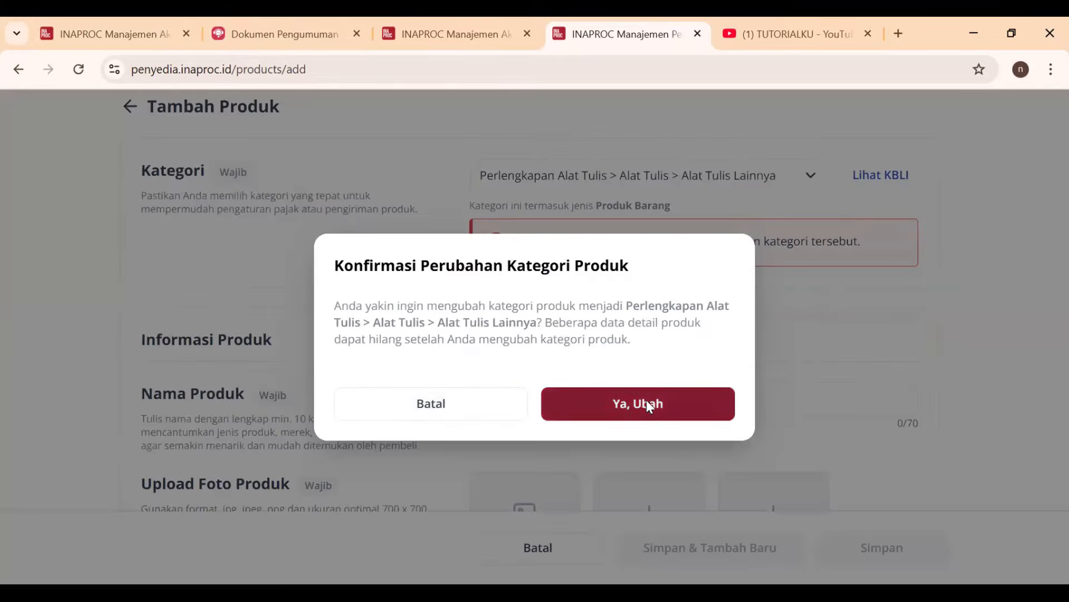
{"action": "scroll", "coordinate": [813, 224], "scroll_direction": "up", "scroll_amount": 2}
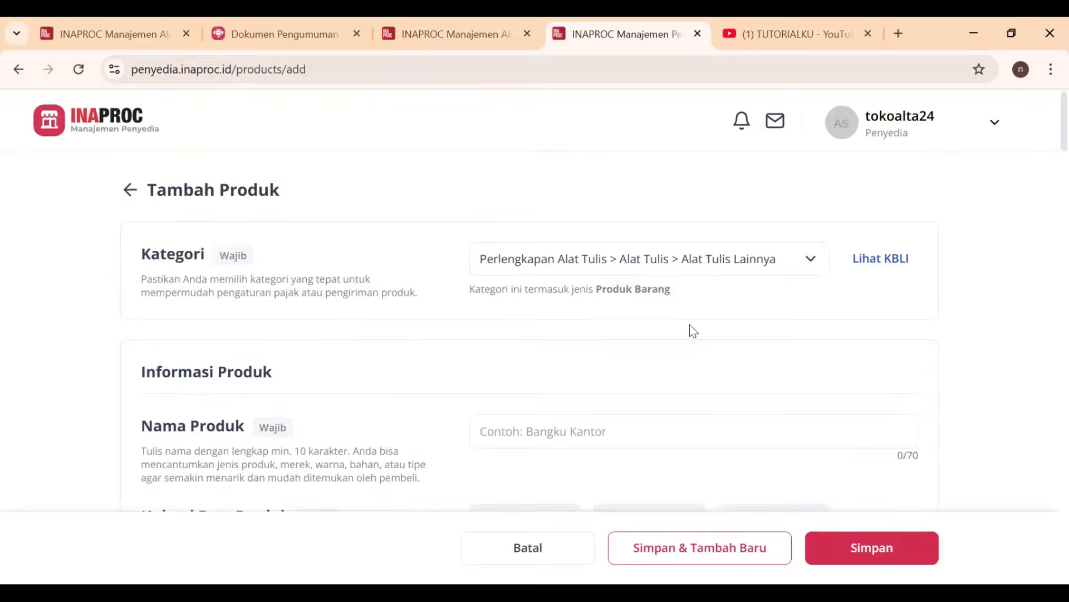
Step: Review the KBLI list for Alat Tulis Lainnya, highlight the retail trade entry 47611, and close the list
{"action": "left_click", "coordinate": [891, 260]}
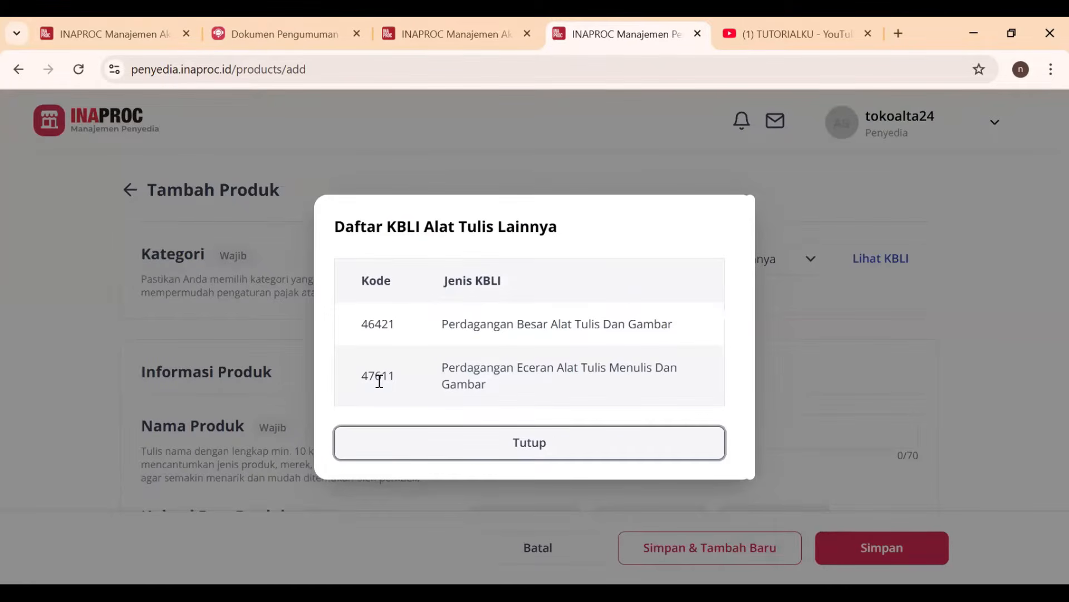
{"action": "left_click_drag", "start_coordinate": [358, 382], "coordinate": [432, 389]}
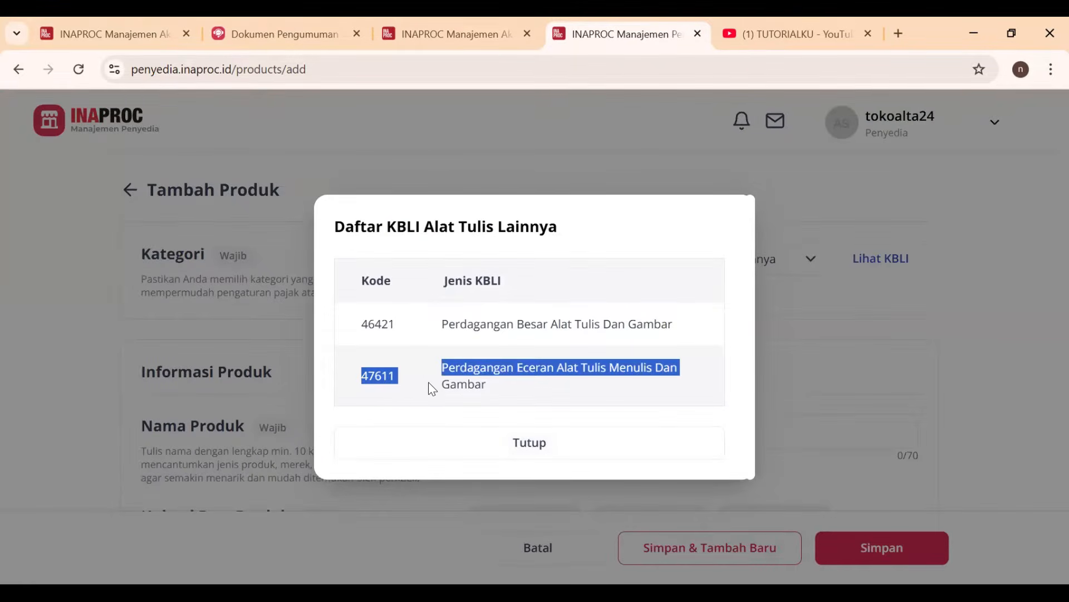
{"action": "left_click", "coordinate": [489, 440]}
Step: Switch the product category back to Perlengkapan Alat Tulis > Kertas > Kertas A4 and confirm the change
{"action": "left_click", "coordinate": [791, 263]}
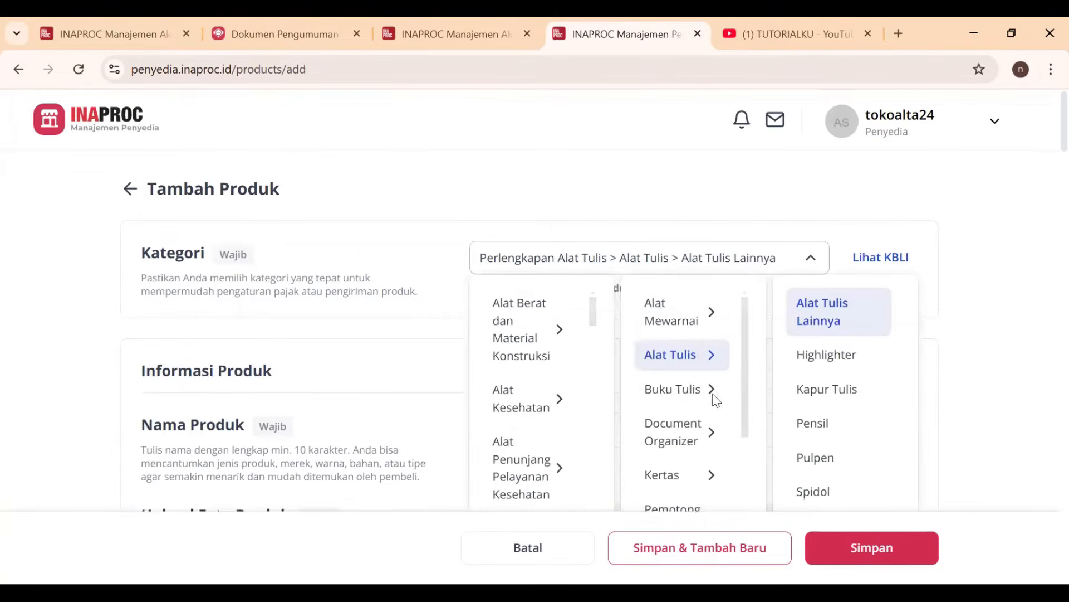
{"action": "scroll", "coordinate": [711, 393], "scroll_direction": "down", "scroll_amount": 3}
{"action": "left_click", "coordinate": [682, 310]}
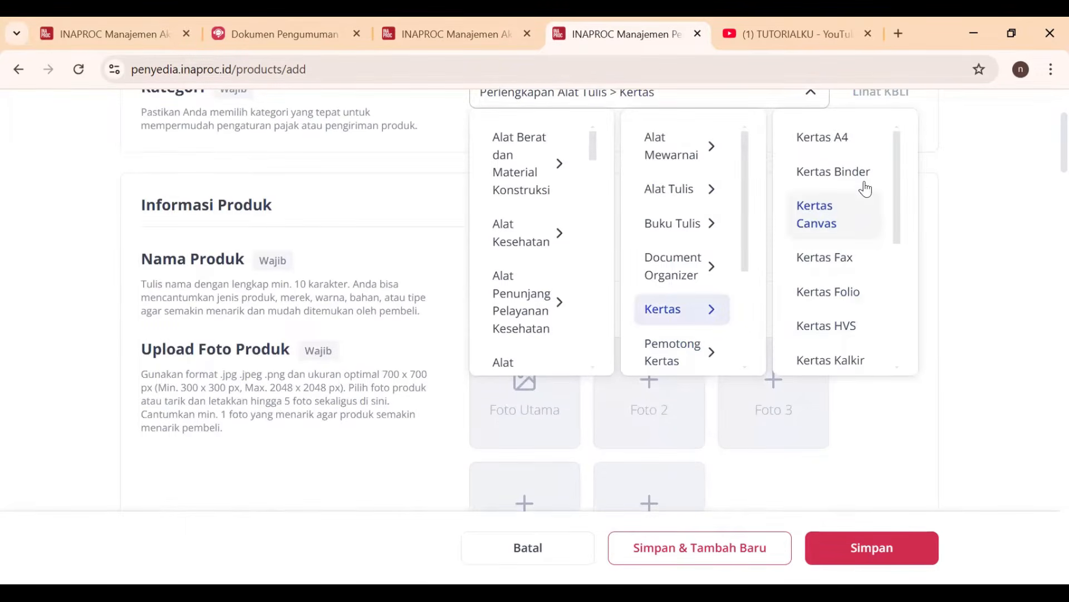
{"action": "left_click", "coordinate": [862, 139]}
{"action": "left_click", "coordinate": [638, 411]}
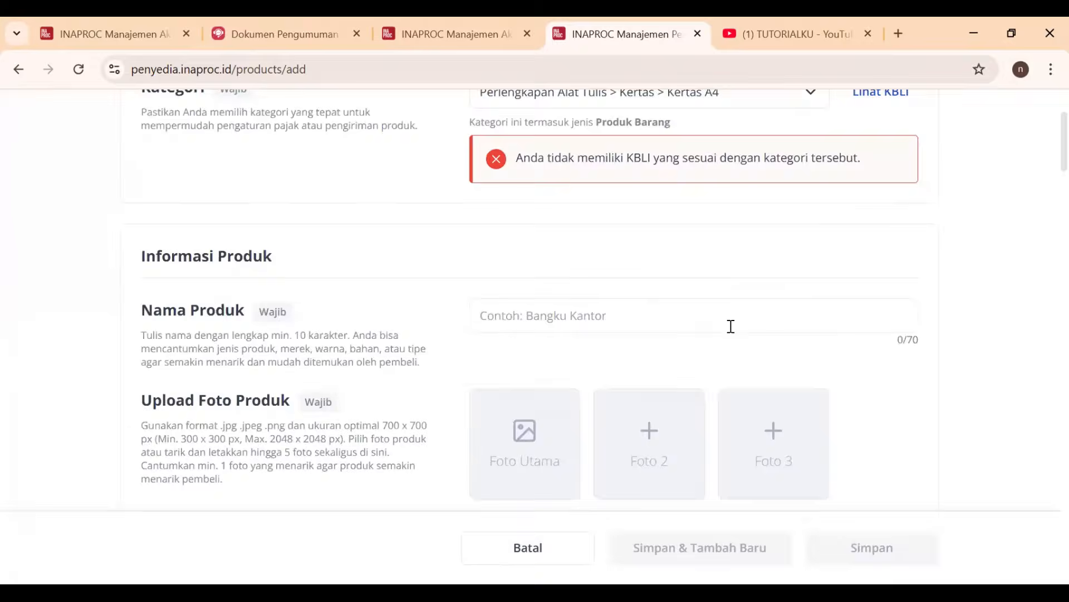
Step: Review the KBLI codes required for the Kertas A4 category and close the list
{"action": "scroll", "coordinate": [730, 327], "scroll_direction": "up", "scroll_amount": 4}
{"action": "left_click", "coordinate": [878, 258]}
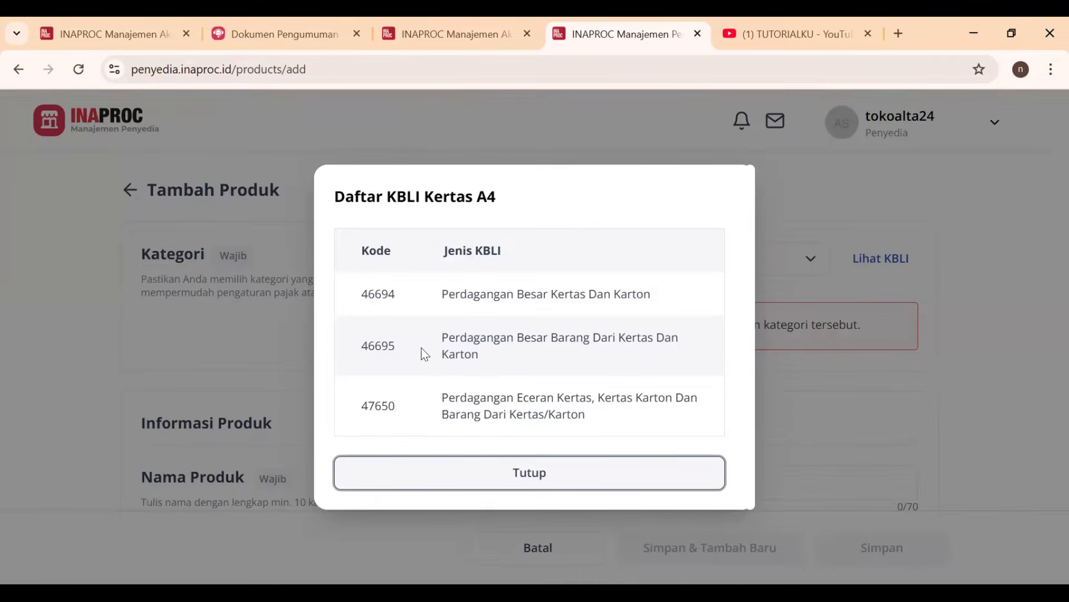
{"action": "left_click", "coordinate": [543, 480]}
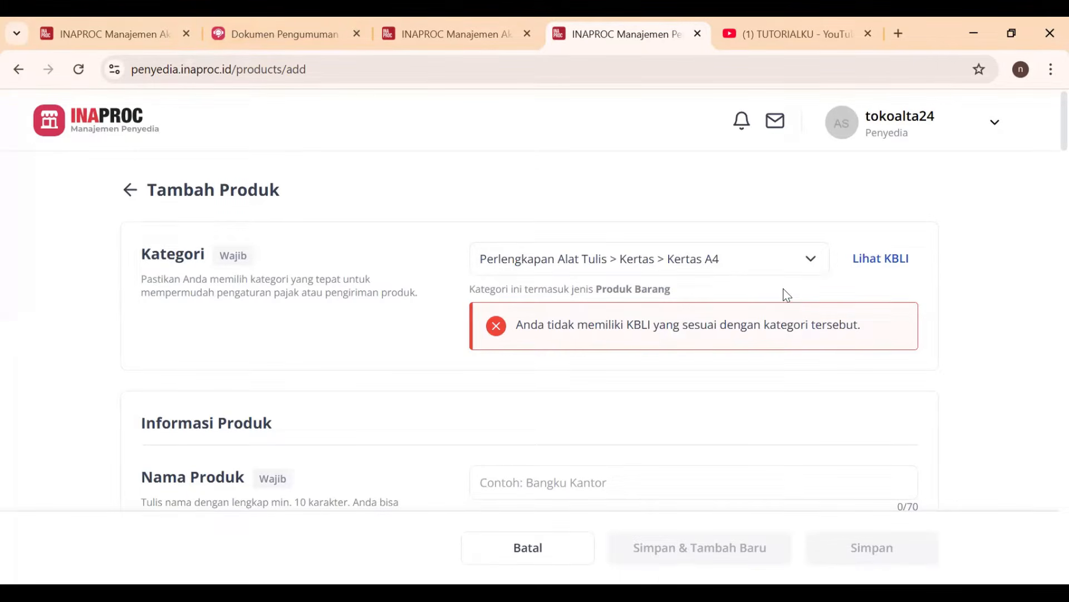
Step: From the account access management page, go to Pusat Bantuan and open Dokumen Pengumuman Penayangan Produk in the supplier user guides
{"action": "left_click", "coordinate": [301, 28]}
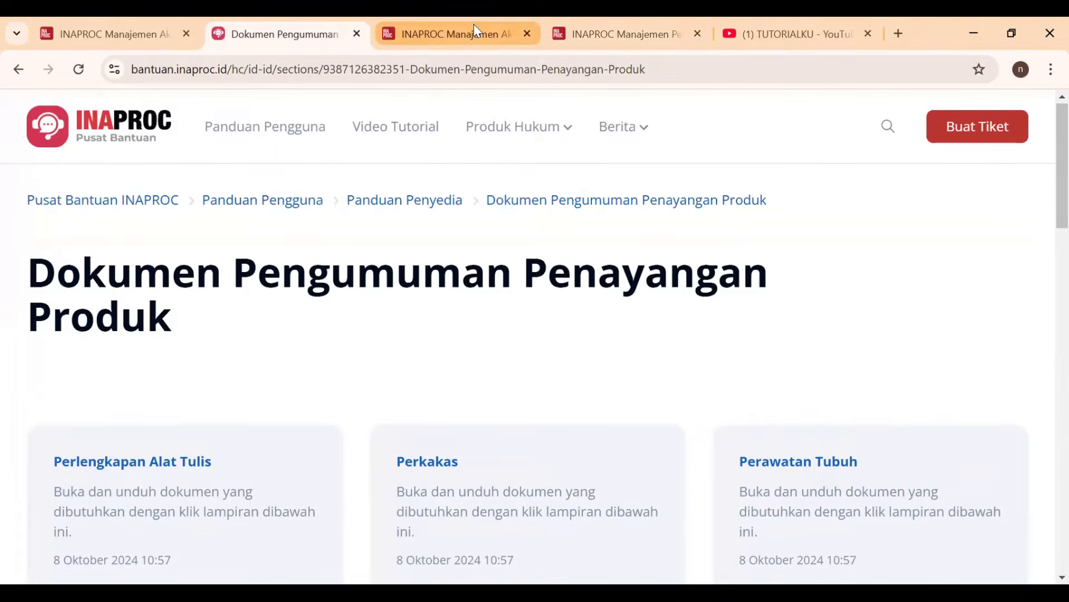
{"action": "left_click", "coordinate": [456, 36]}
{"action": "scroll", "coordinate": [440, 417], "scroll_direction": "down", "scroll_amount": 1}
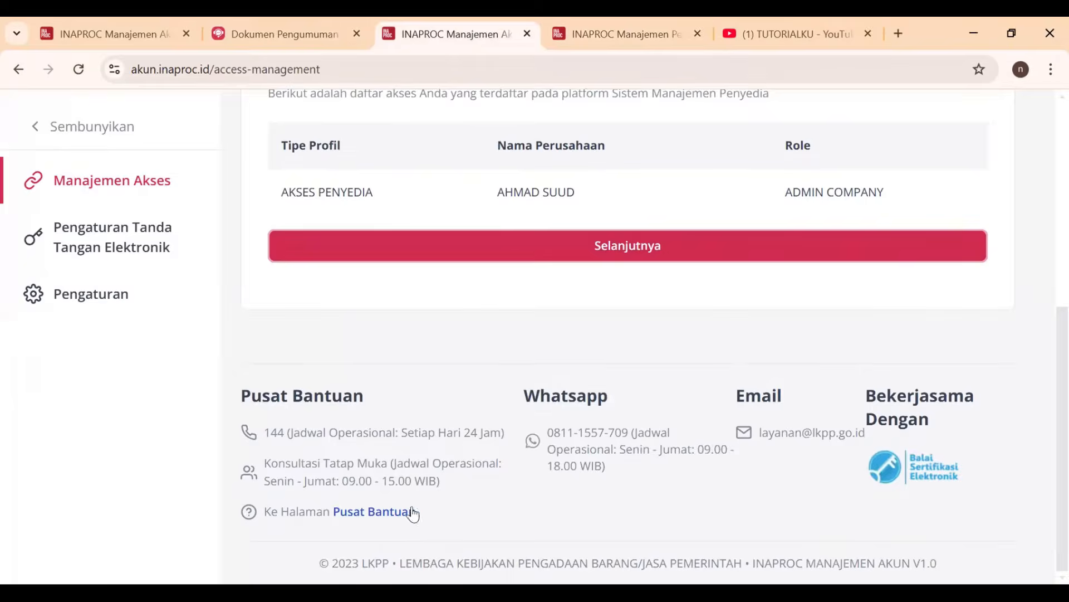
{"action": "left_click", "coordinate": [378, 514]}
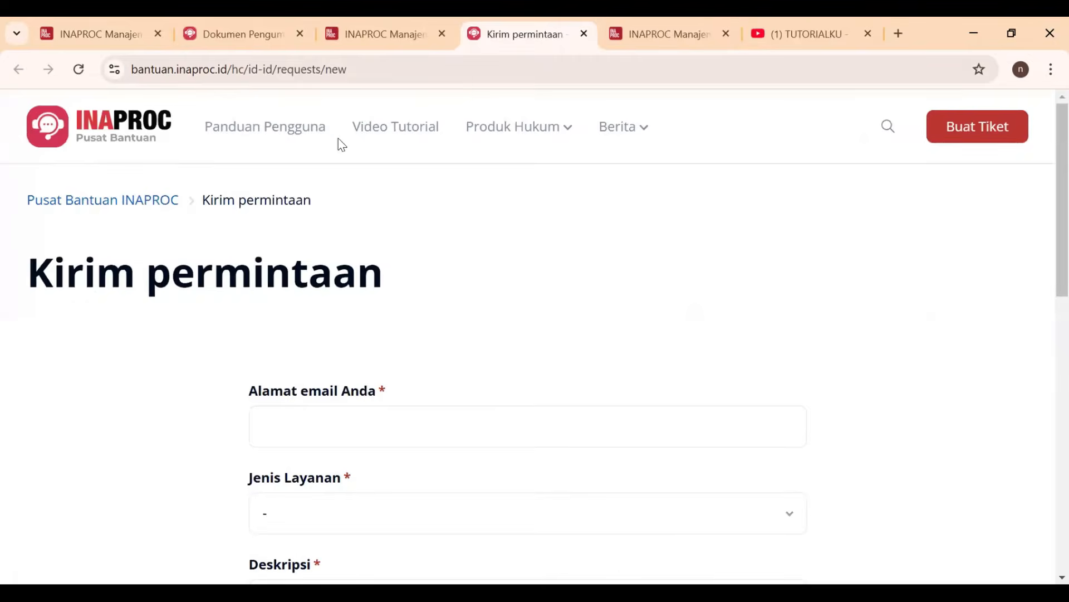
{"action": "left_click", "coordinate": [275, 132]}
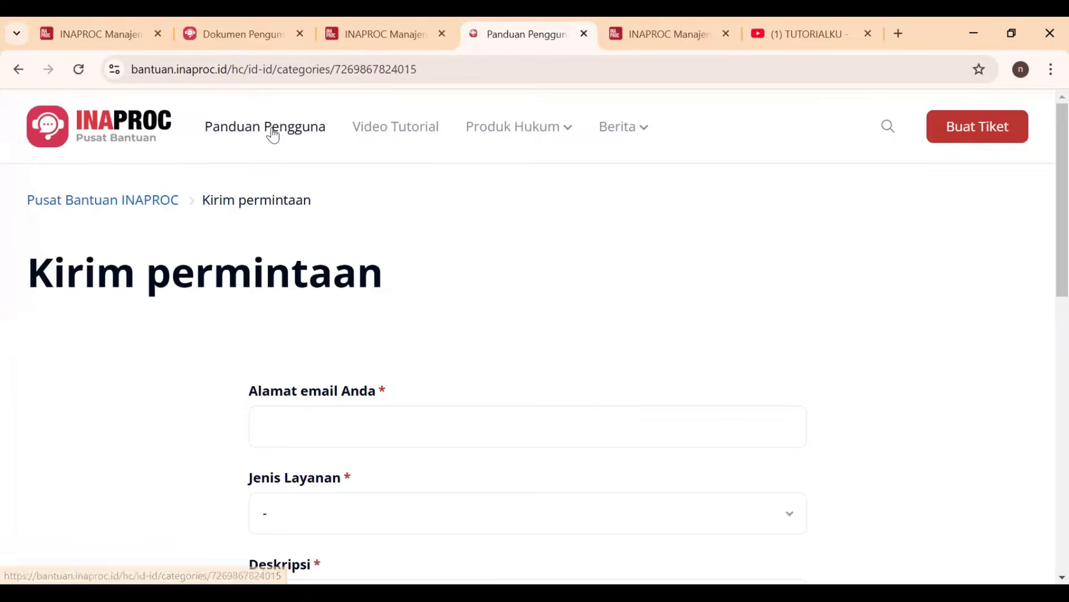
{"action": "scroll", "coordinate": [791, 379], "scroll_direction": "down", "scroll_amount": 3}
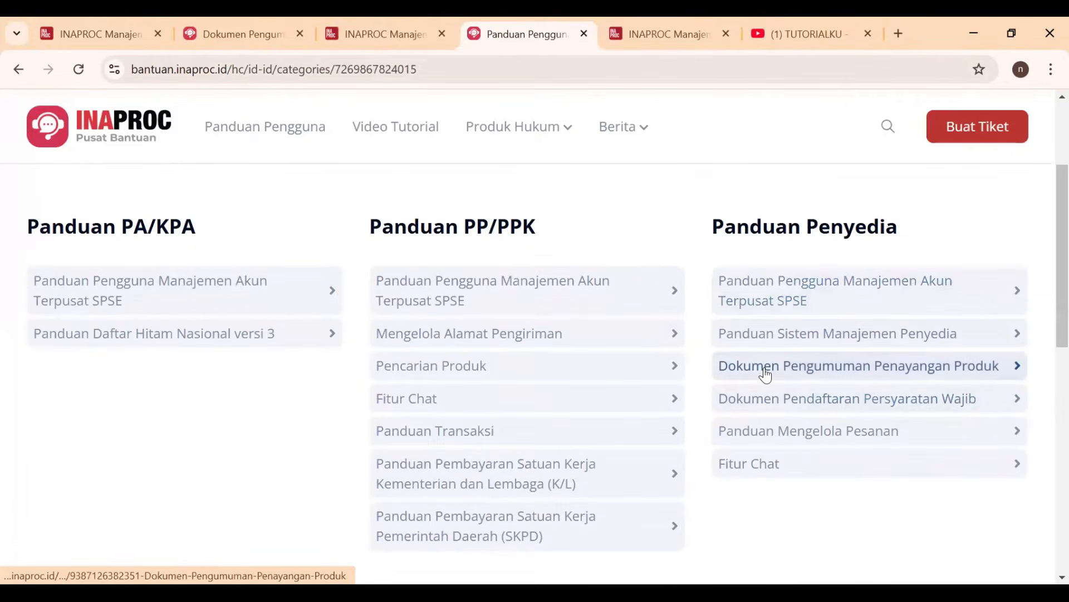
{"action": "left_click", "coordinate": [864, 374]}
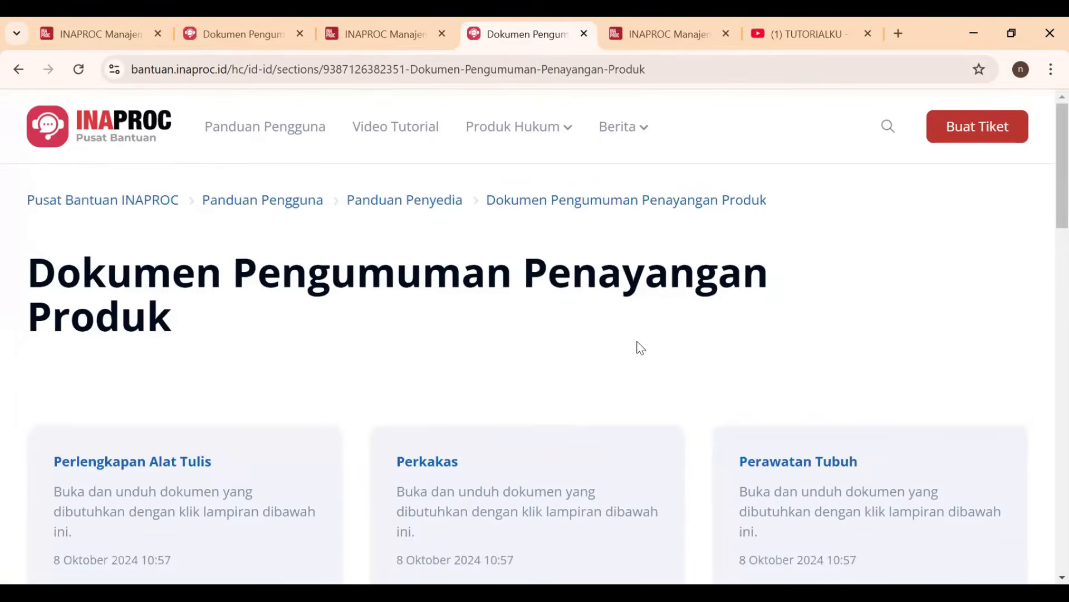
Step: Open the Perlengkapan Alat Tulis article and its attached PDF, Addendum 1 Dokumen Pengumuman - Perlengkapan Alat Tulis Sign.pdf
{"action": "scroll", "coordinate": [646, 357], "scroll_direction": "down", "scroll_amount": 3}
{"action": "scroll", "coordinate": [650, 365], "scroll_direction": "down", "scroll_amount": 1}
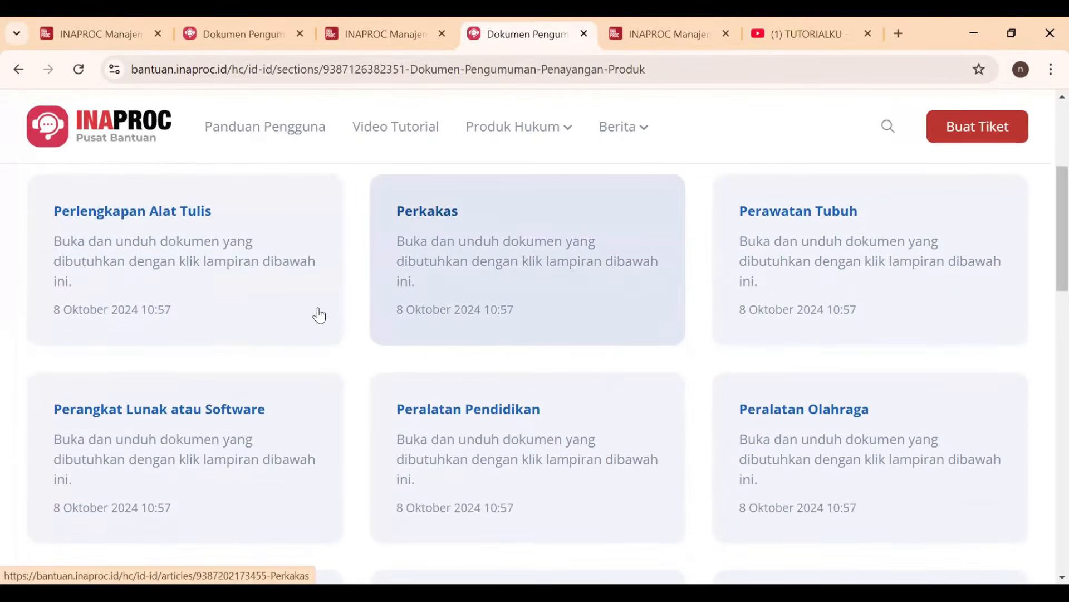
{"action": "scroll", "coordinate": [319, 315], "scroll_direction": "up", "scroll_amount": 1}
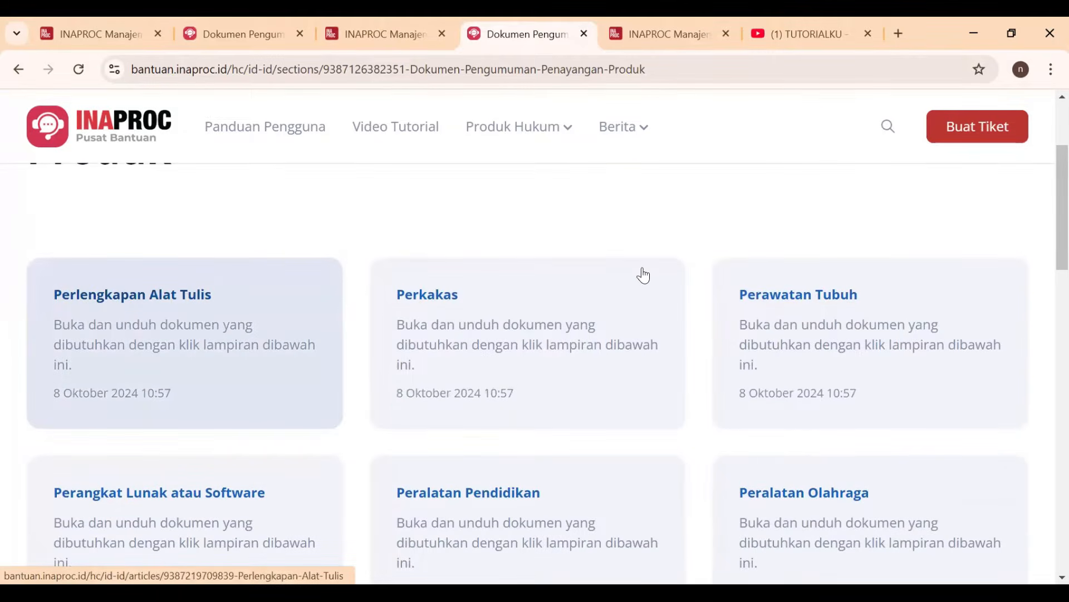
{"action": "scroll", "coordinate": [757, 320], "scroll_direction": "down", "scroll_amount": 4}
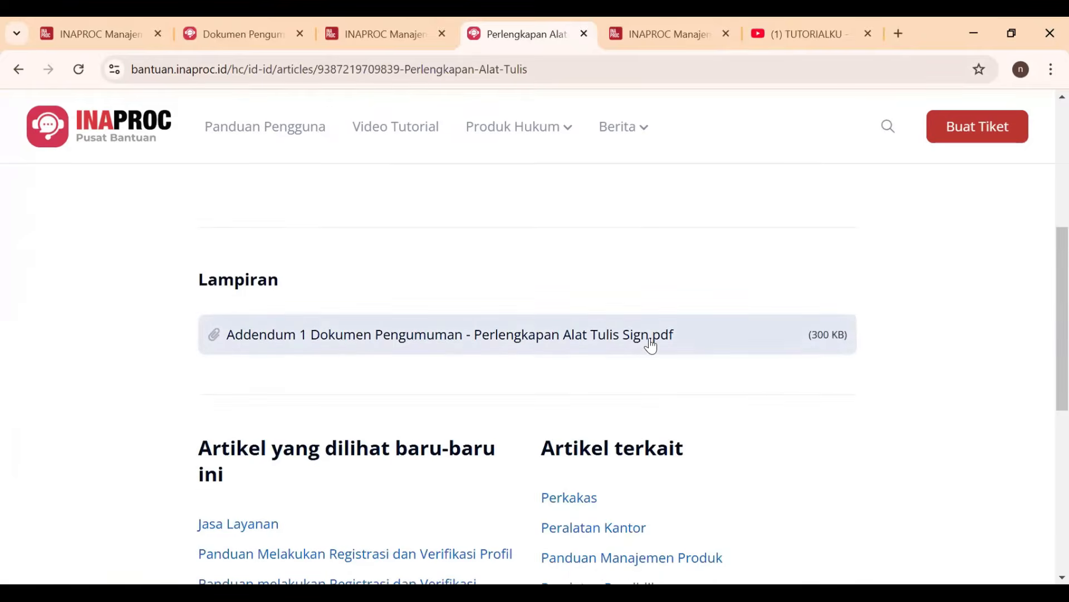
{"action": "left_click", "coordinate": [650, 341]}
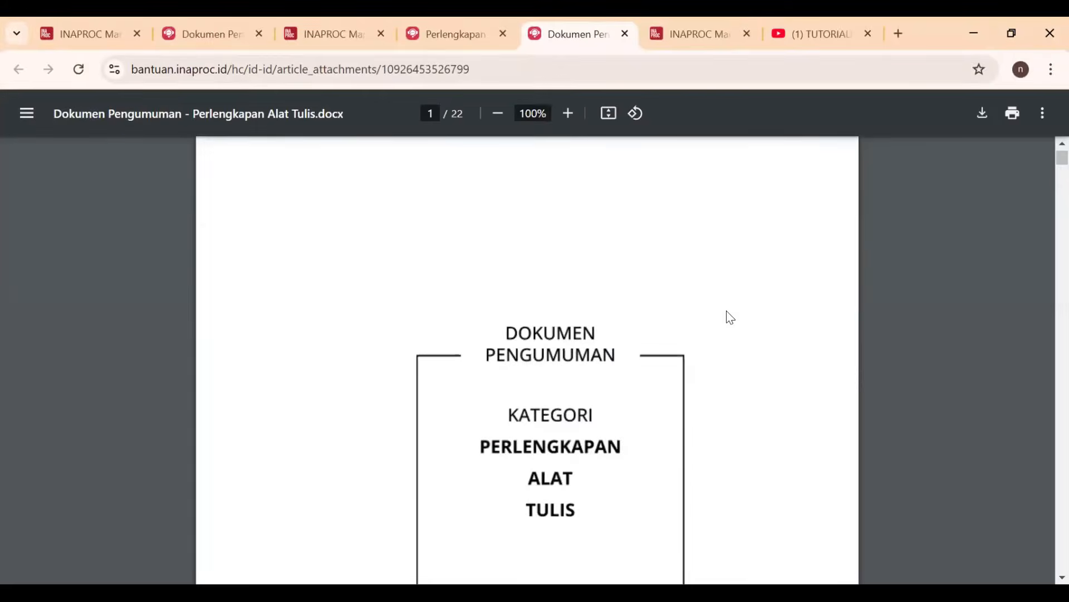
Step: Find section 2.2, Kategori Produk dan Izin Bidang Usaha Terkait, in the announcement document
{"action": "scroll", "coordinate": [731, 317], "scroll_direction": "down", "scroll_amount": 15}
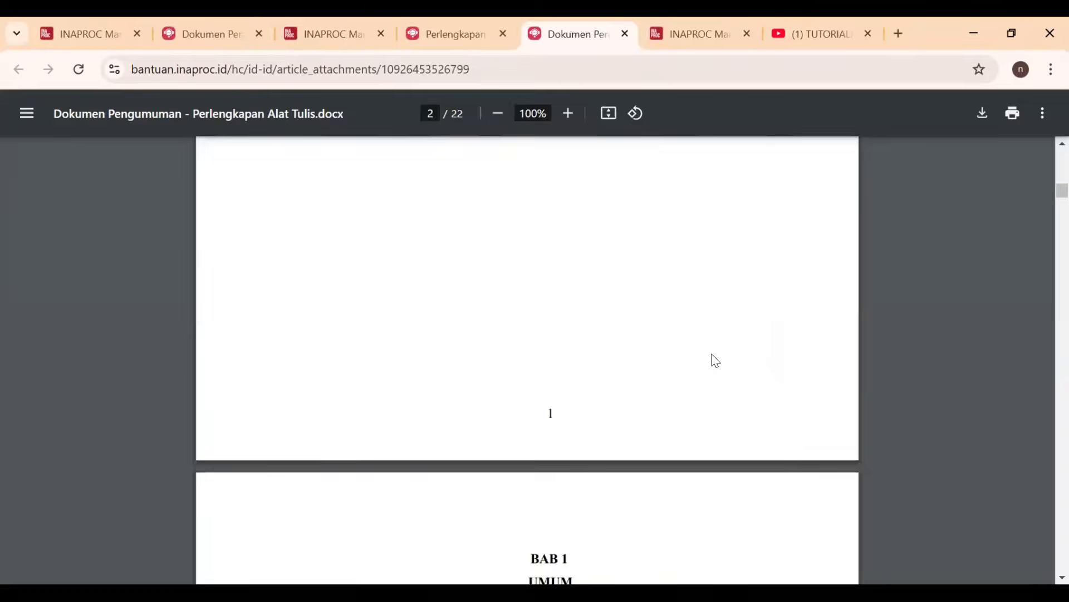
{"action": "scroll", "coordinate": [700, 370], "scroll_direction": "down", "scroll_amount": 8}
{"action": "scroll", "coordinate": [646, 336], "scroll_direction": "up", "scroll_amount": 2}
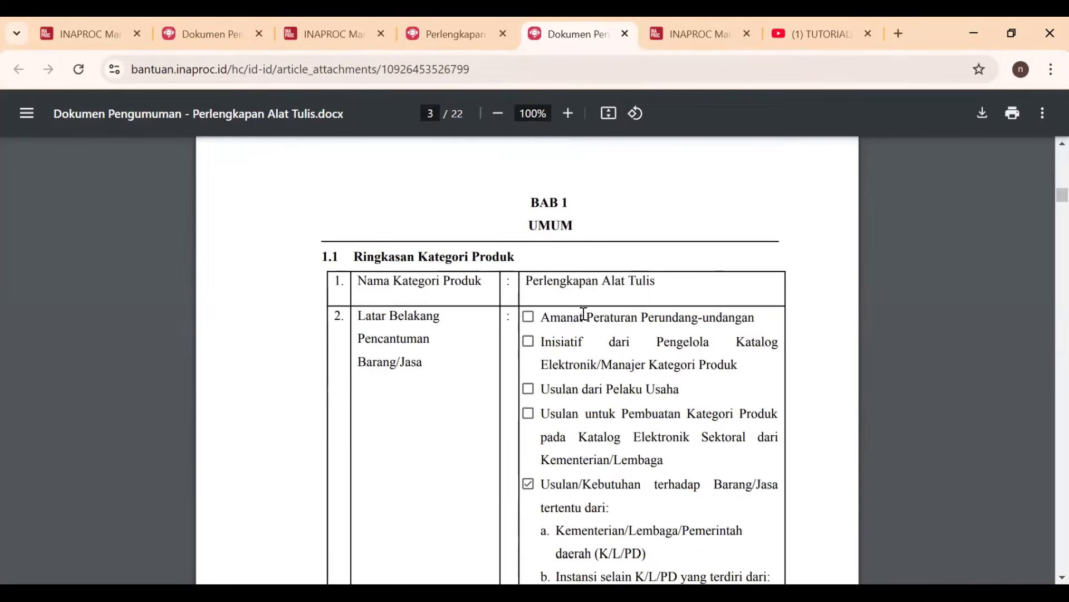
{"action": "scroll", "coordinate": [583, 313], "scroll_direction": "down", "scroll_amount": 15}
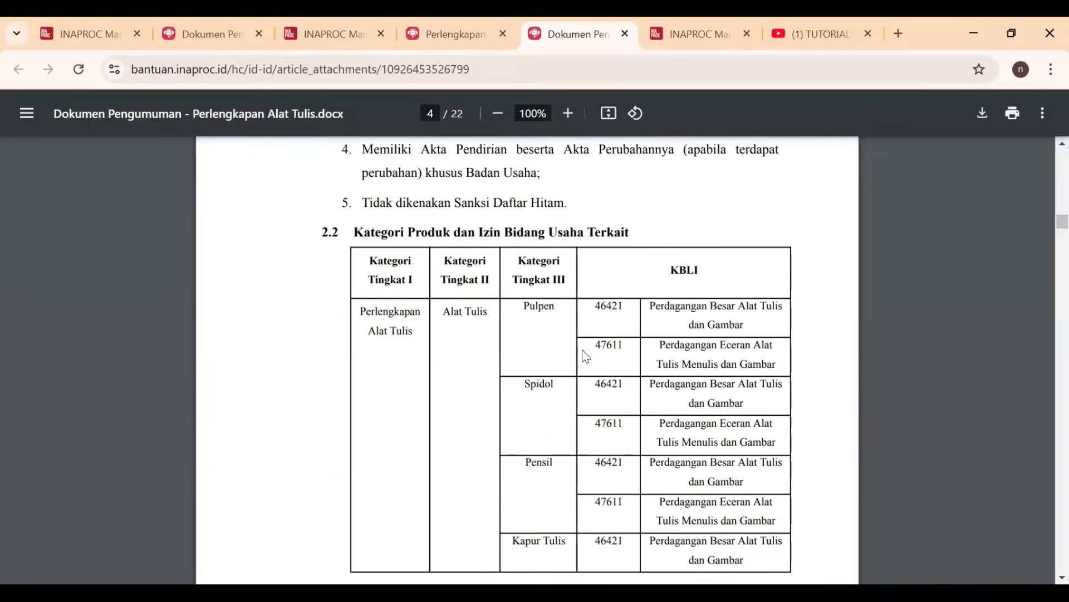
{"action": "scroll", "coordinate": [586, 356], "scroll_direction": "down", "scroll_amount": 2}
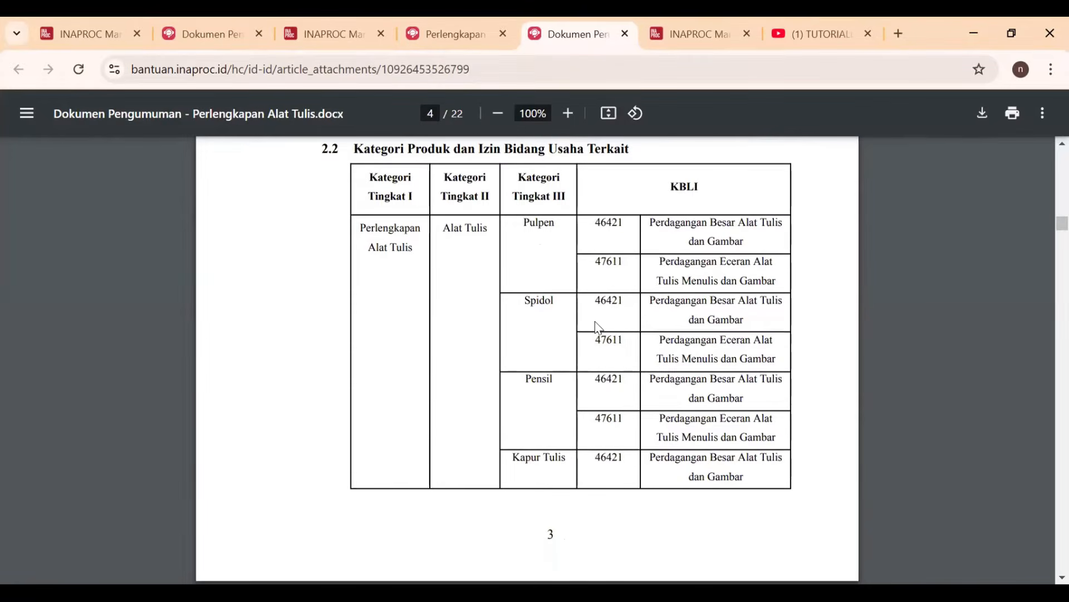
Step: Highlight KBLI code 47611 in the table and examine which stationery categories it covers, through the Pendukung Alat Tulis rows
{"action": "left_click_drag", "start_coordinate": [597, 341], "coordinate": [625, 340]}
{"action": "scroll", "coordinate": [614, 326], "scroll_direction": "down", "scroll_amount": 2}
{"action": "scroll", "coordinate": [616, 306], "scroll_direction": "up", "scroll_amount": 2}
{"action": "left_click_drag", "start_coordinate": [594, 265], "coordinate": [627, 267]}
{"action": "scroll", "coordinate": [614, 246], "scroll_direction": "down", "scroll_amount": 10}
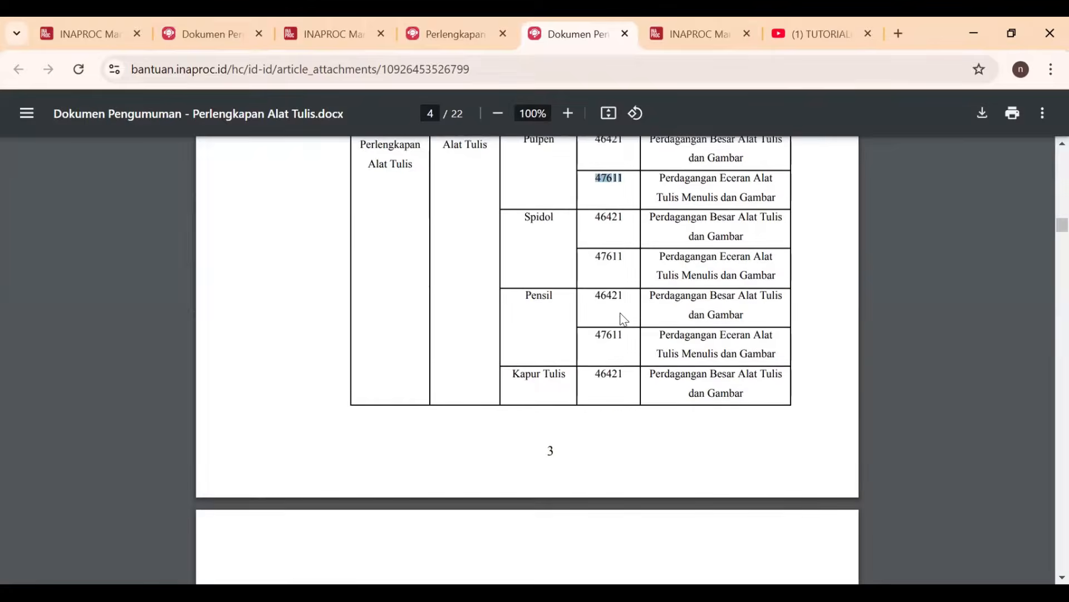
{"action": "scroll", "coordinate": [613, 362], "scroll_direction": "down", "scroll_amount": 5}
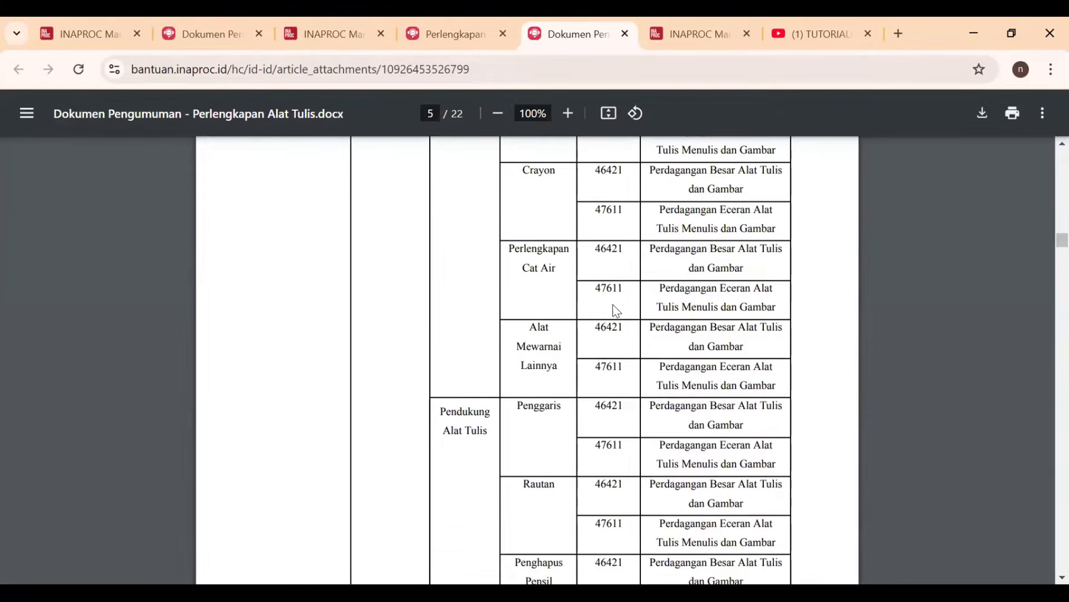
{"action": "scroll", "coordinate": [613, 305], "scroll_direction": "down", "scroll_amount": 2}
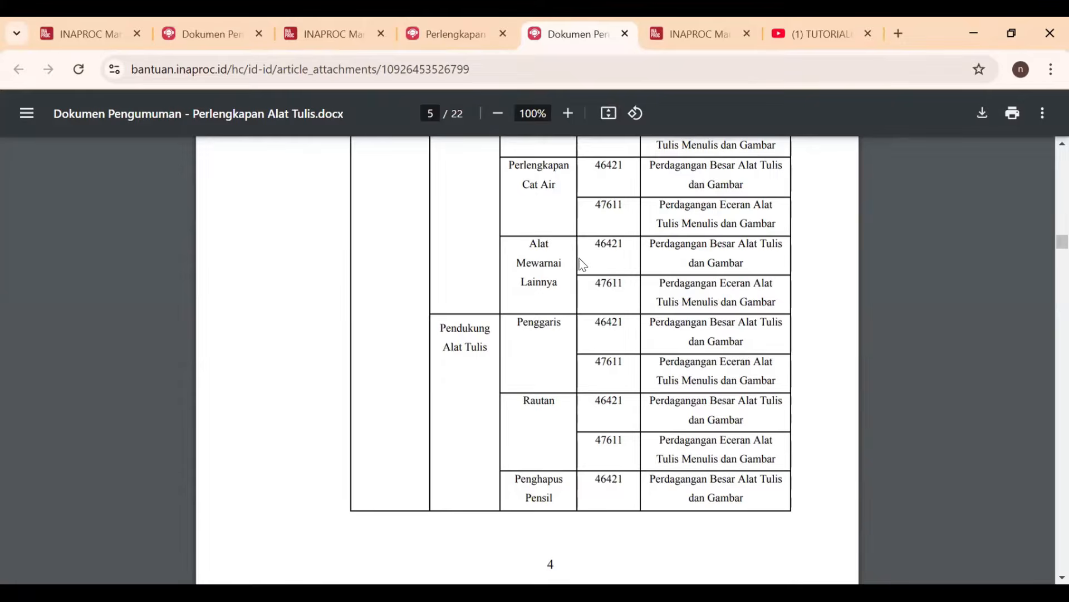
{"action": "left_click", "coordinate": [460, 20]}
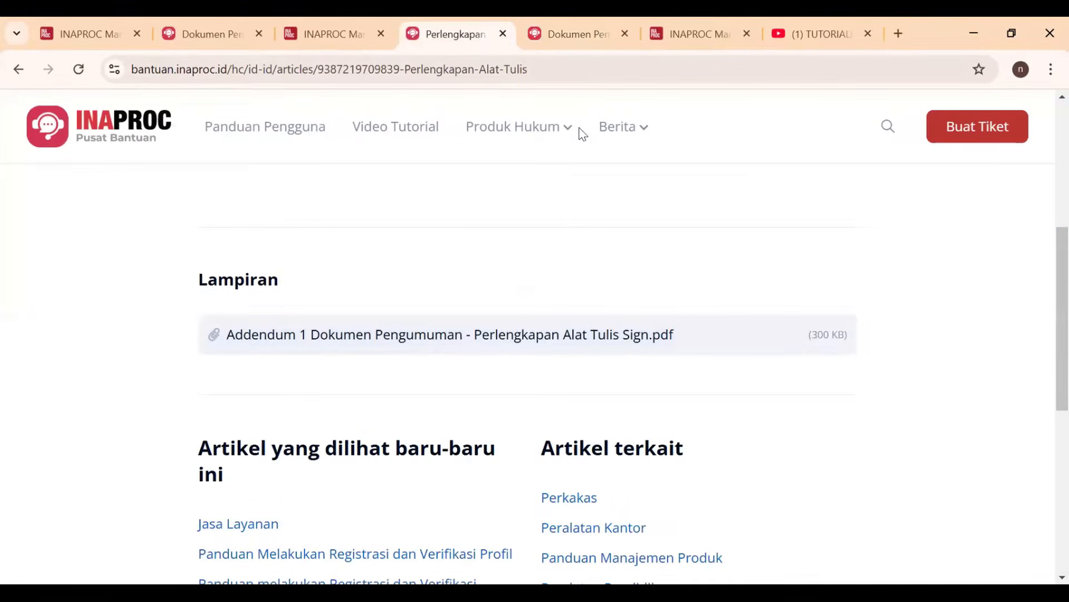
{"action": "left_click", "coordinate": [309, 20]}
{"action": "left_click", "coordinate": [234, 21]}
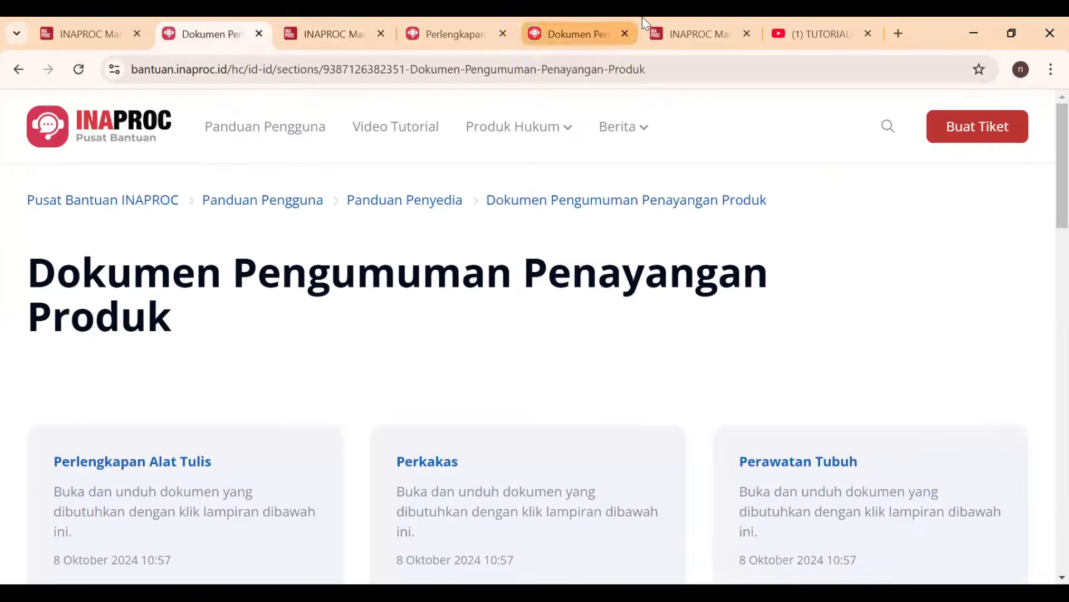
{"action": "left_click", "coordinate": [642, 18]}
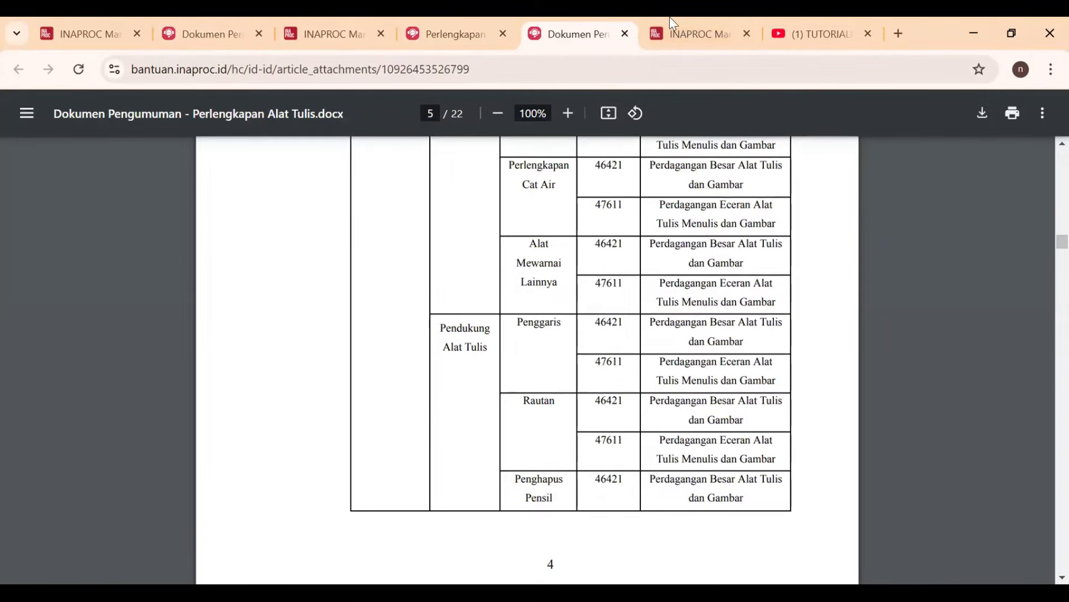
Step: Return to the Tambah Produk form and change the category to Perlengkapan Alat Tulis > Alat Tulis > Alat Tulis Lainnya
{"action": "left_click", "coordinate": [690, 33]}
{"action": "left_click", "coordinate": [808, 259]}
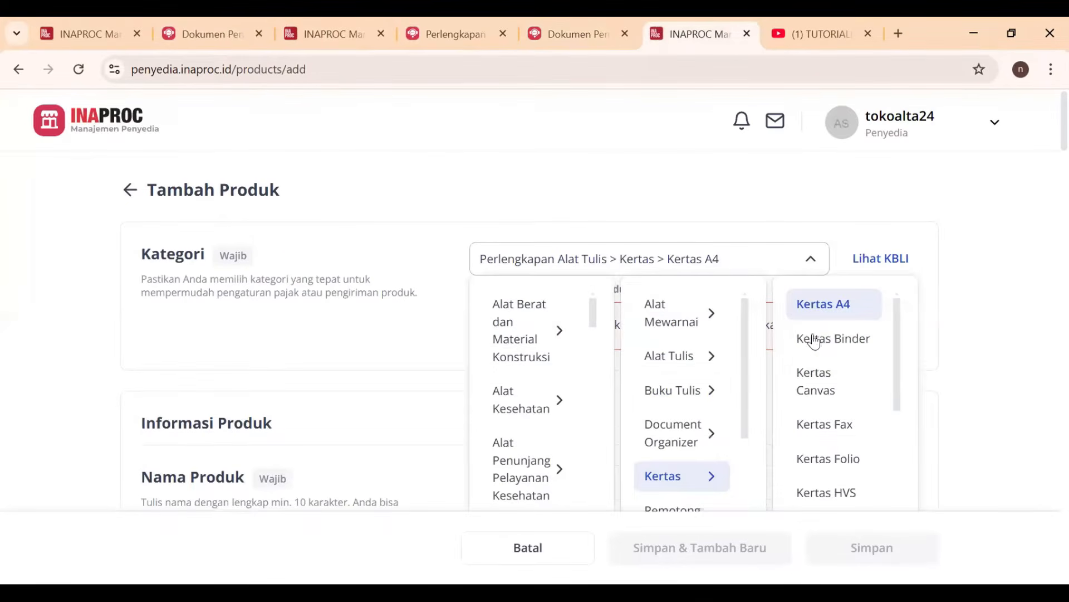
{"action": "left_click", "coordinate": [723, 362]}
{"action": "left_click", "coordinate": [830, 313]}
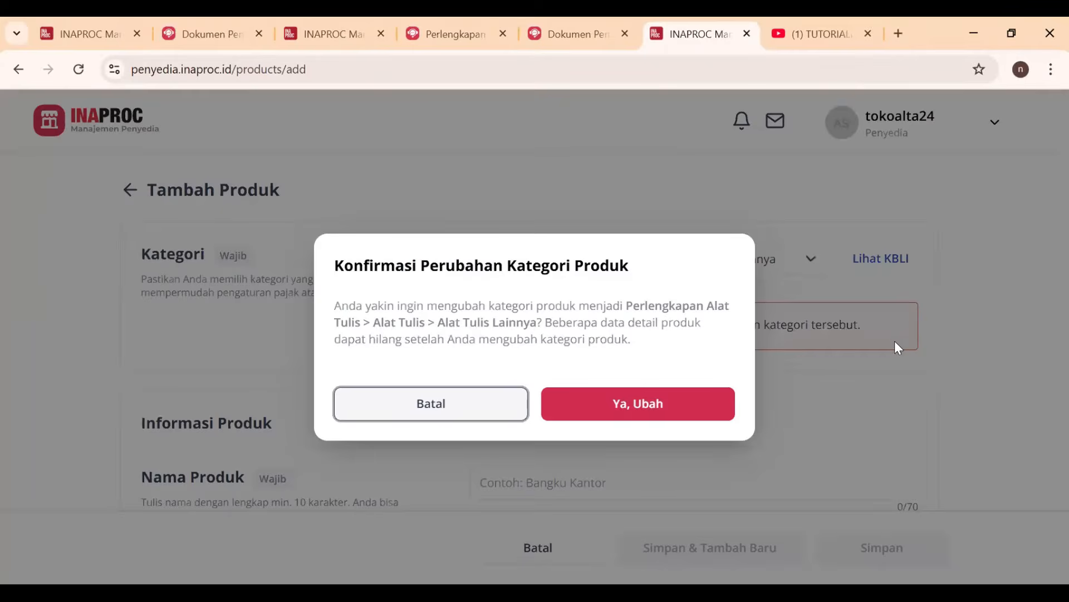
{"action": "left_click", "coordinate": [602, 395]}
{"action": "scroll", "coordinate": [729, 334], "scroll_direction": "down", "scroll_amount": 3}
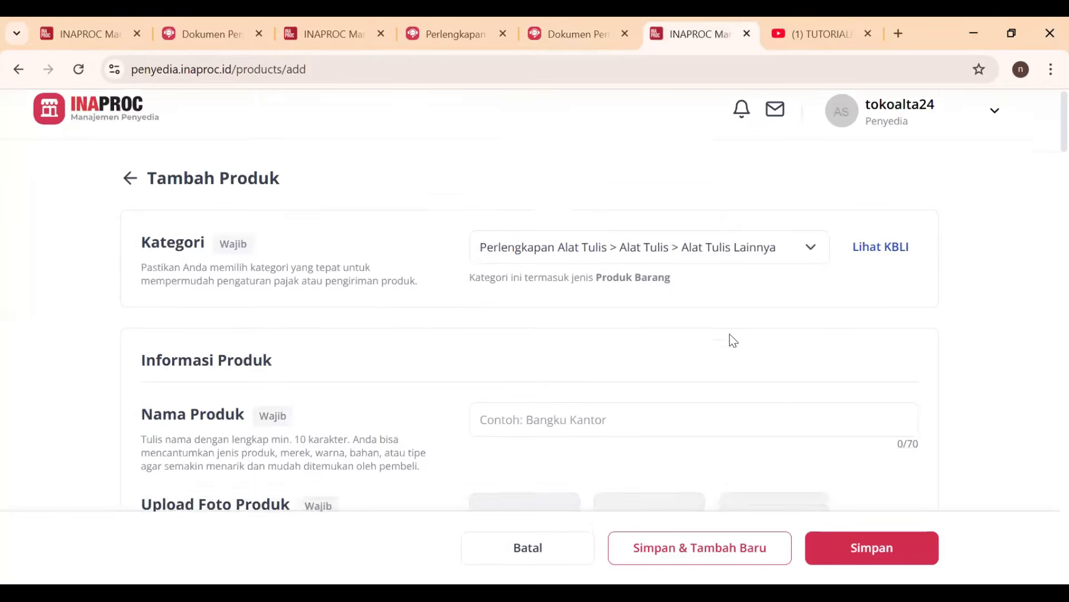
{"action": "scroll", "coordinate": [616, 329], "scroll_direction": "up", "scroll_amount": 2}
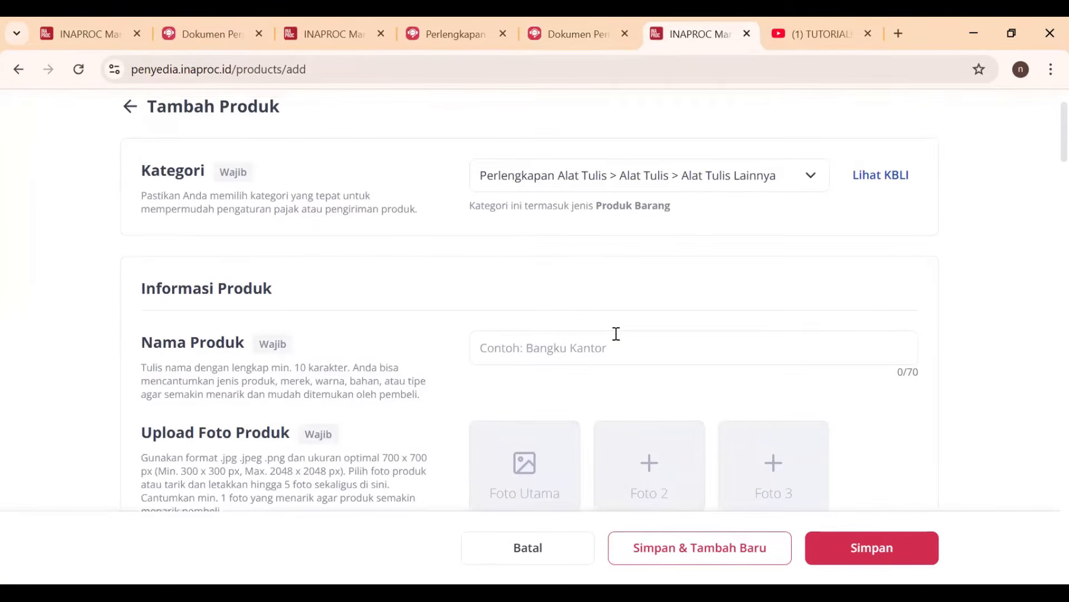
{"action": "left_click", "coordinate": [572, 347]}
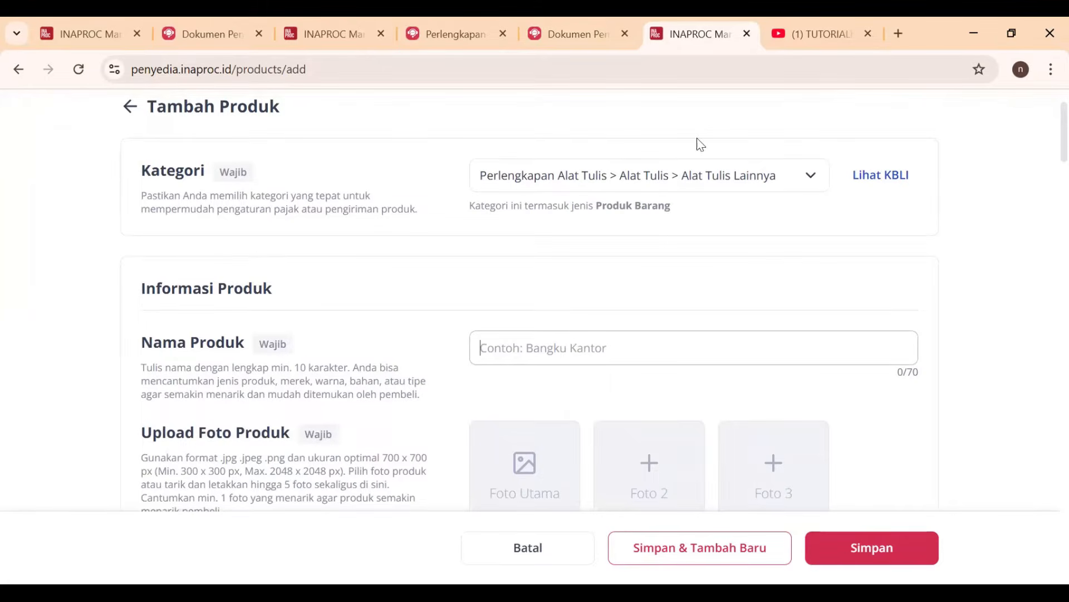
Step: Change the product category to Perlengkapan Alat Tulis > Alat Tulis > Pensil and approve the change
{"action": "left_click", "coordinate": [785, 173]}
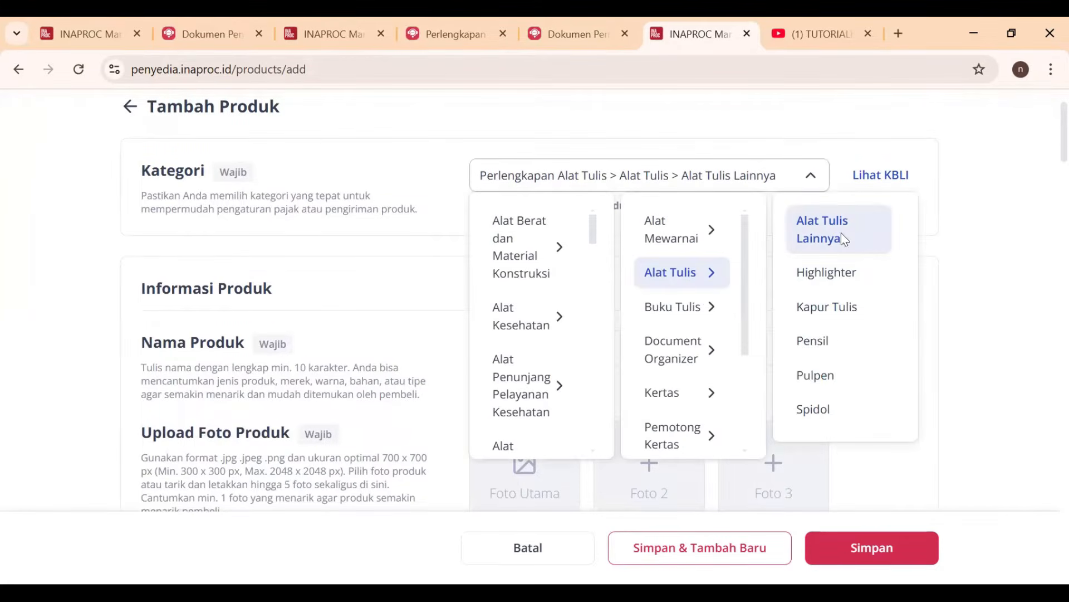
{"action": "left_click", "coordinate": [831, 340]}
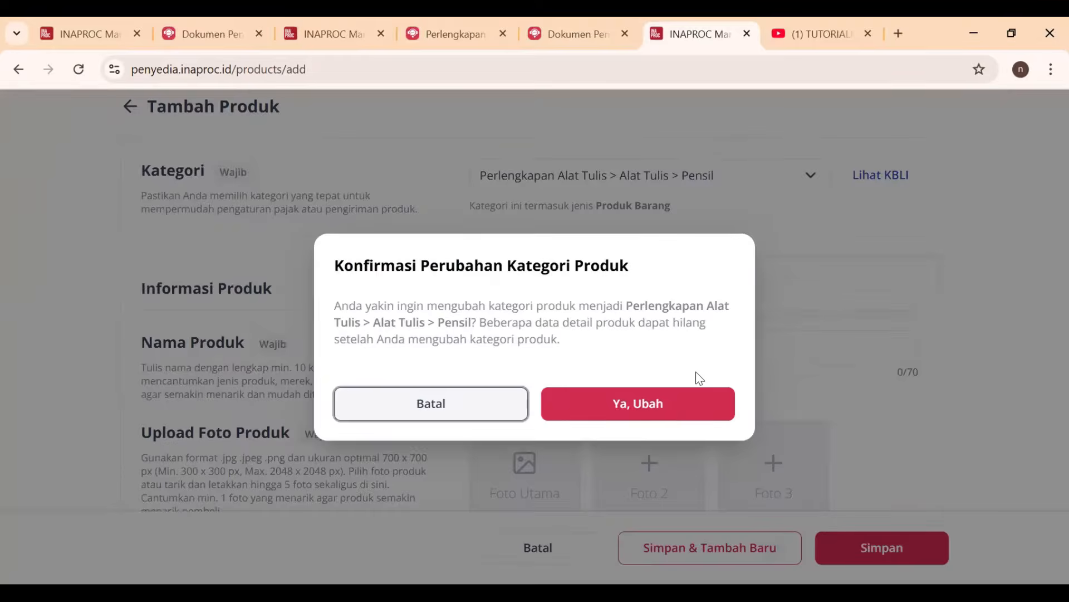
{"action": "left_click", "coordinate": [677, 407]}
Step: Enter "Pensil faber castel" as the product name
{"action": "scroll", "coordinate": [767, 284], "scroll_direction": "down", "scroll_amount": 2}
{"action": "left_click", "coordinate": [538, 264]}
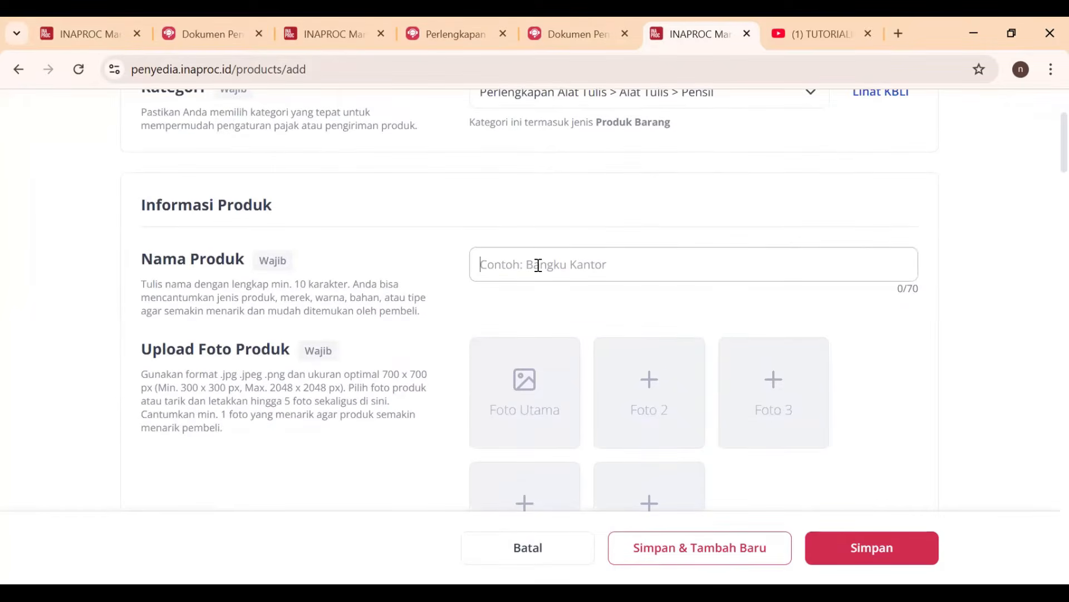
{"action": "type", "text": "Pensil faber"}
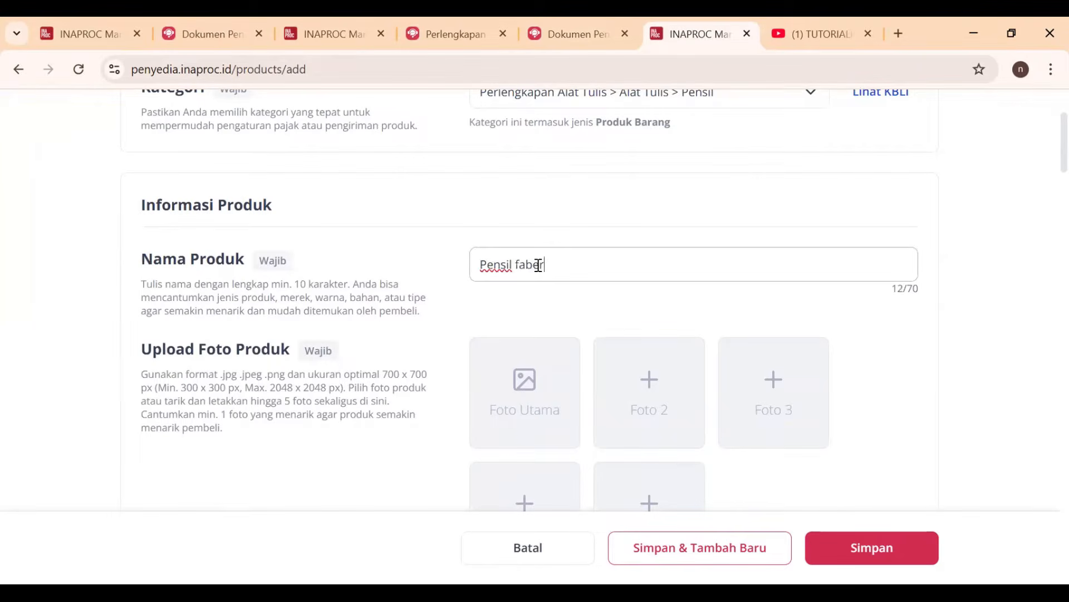
{"action": "type", "text": " case"}
{"action": "type", "text": "tel"}
Step: Upload the image "pensil faber castel" from the Documents folder as the main product photo
{"action": "scroll", "coordinate": [619, 274], "scroll_direction": "down", "scroll_amount": 2}
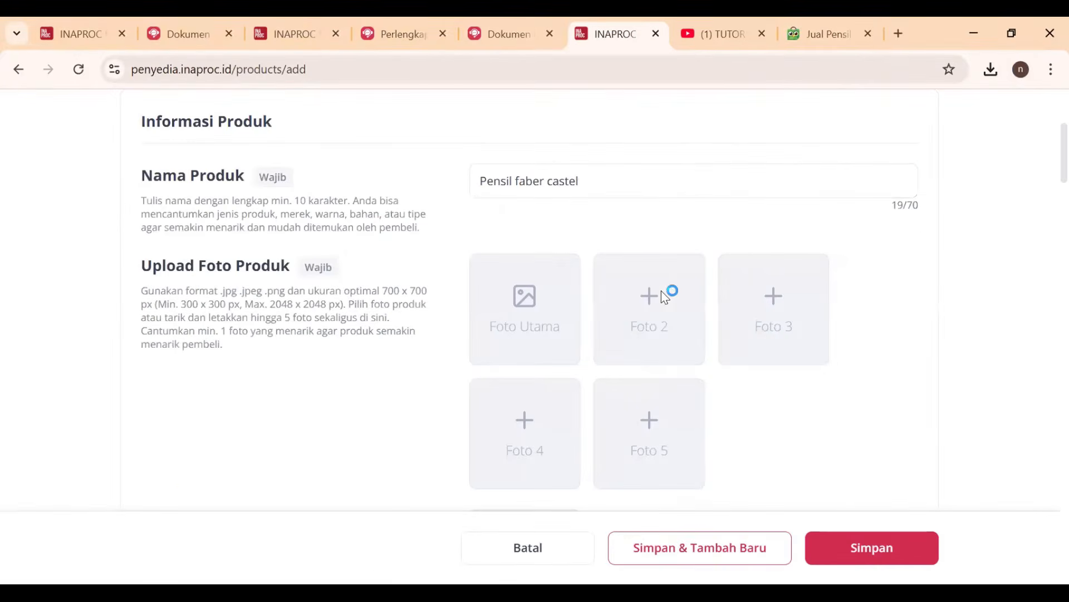
{"action": "left_click", "coordinate": [661, 292]}
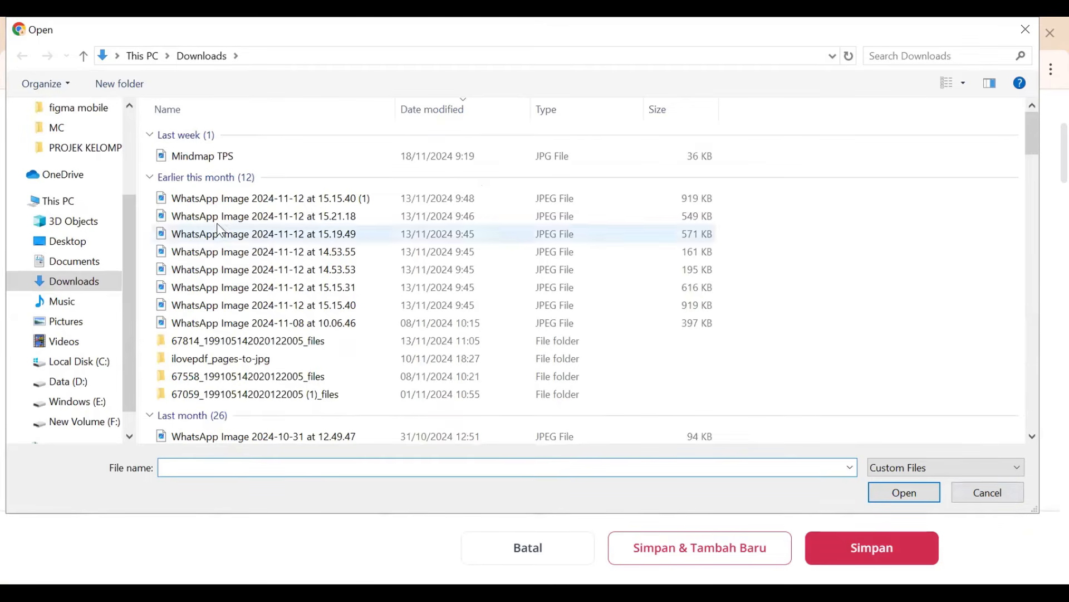
{"action": "left_click", "coordinate": [83, 260]}
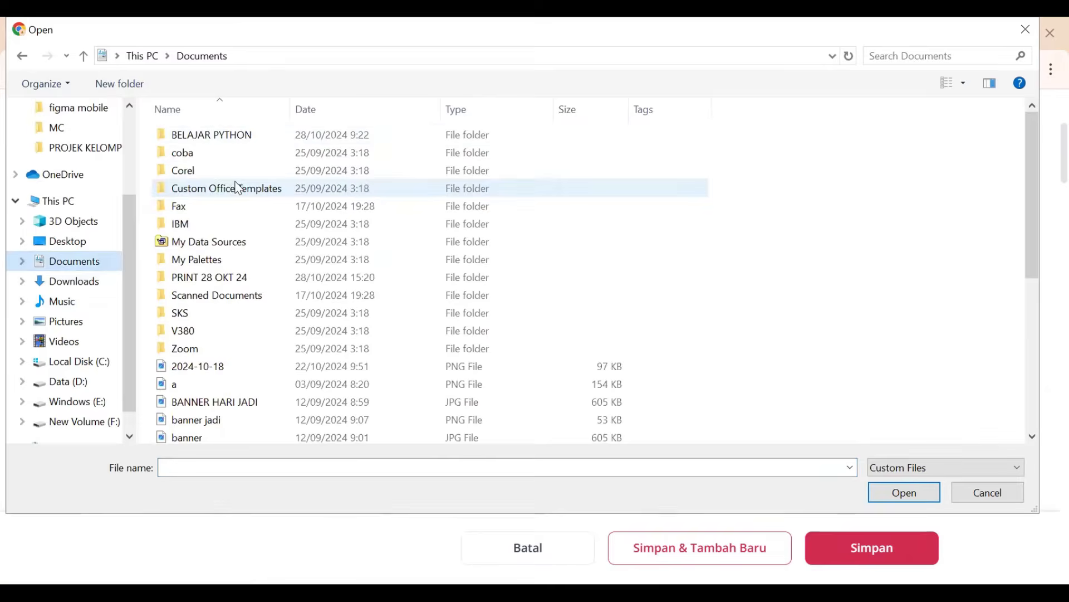
{"action": "scroll", "coordinate": [222, 279], "scroll_direction": "down", "scroll_amount": 2}
{"action": "scroll", "coordinate": [251, 296], "scroll_direction": "down", "scroll_amount": 4}
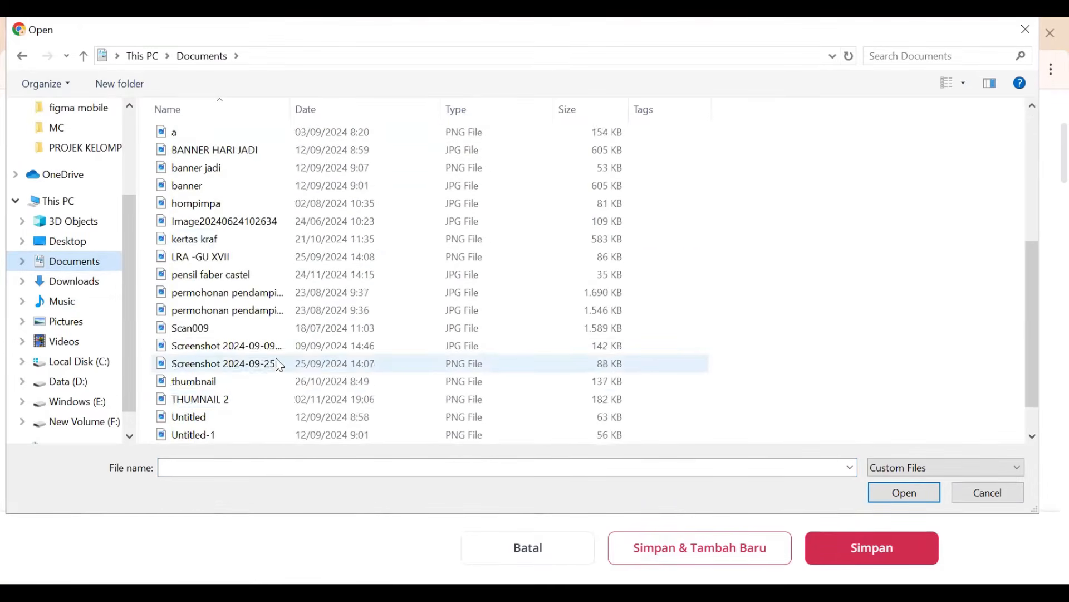
{"action": "left_click", "coordinate": [350, 111]}
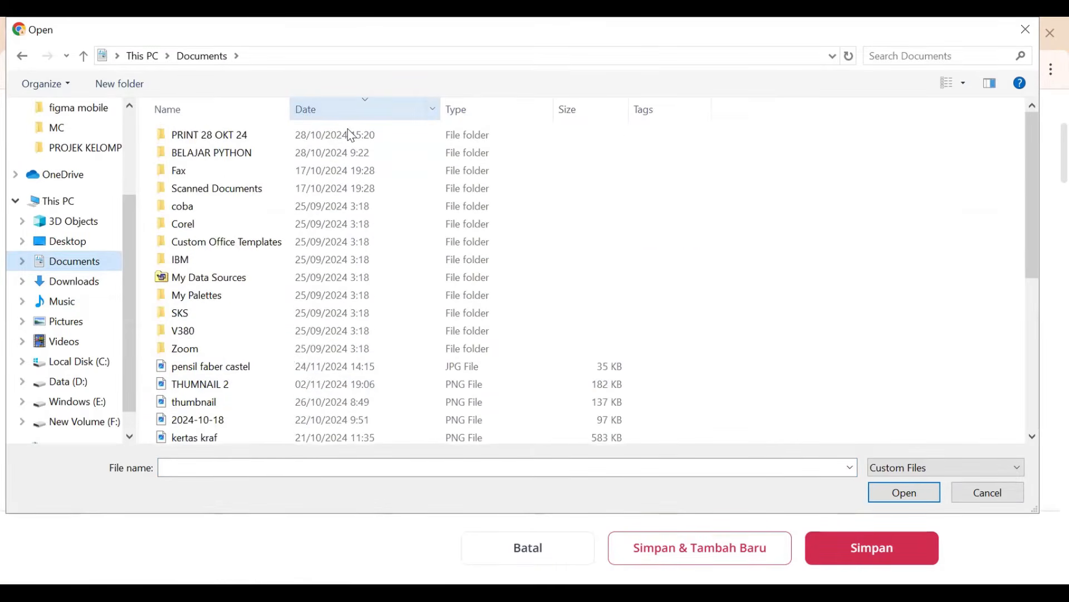
{"action": "left_click", "coordinate": [256, 366]}
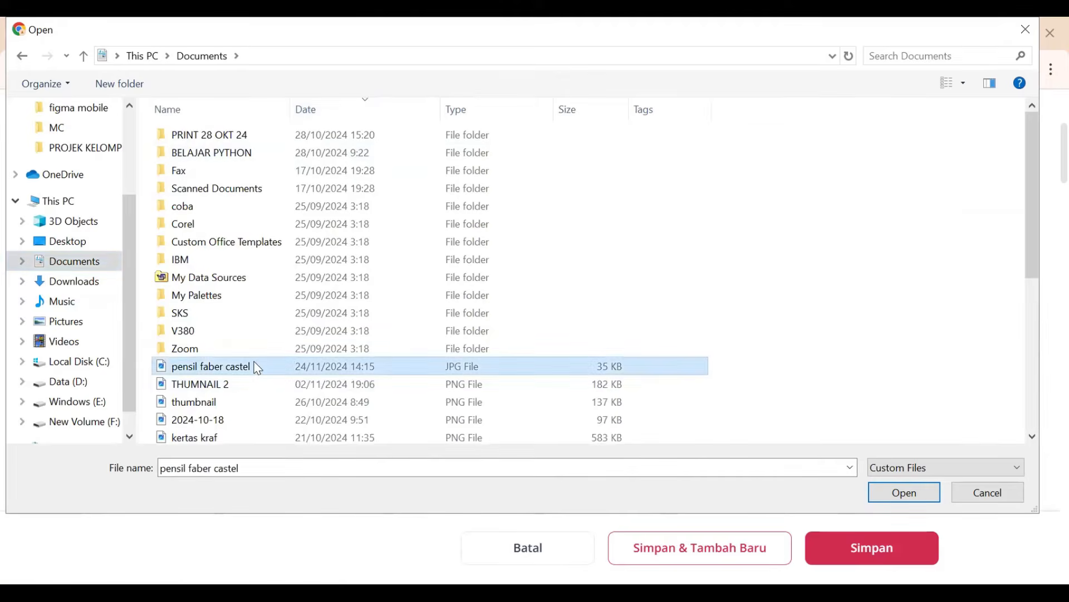
{"action": "double_click", "coordinate": [256, 365]}
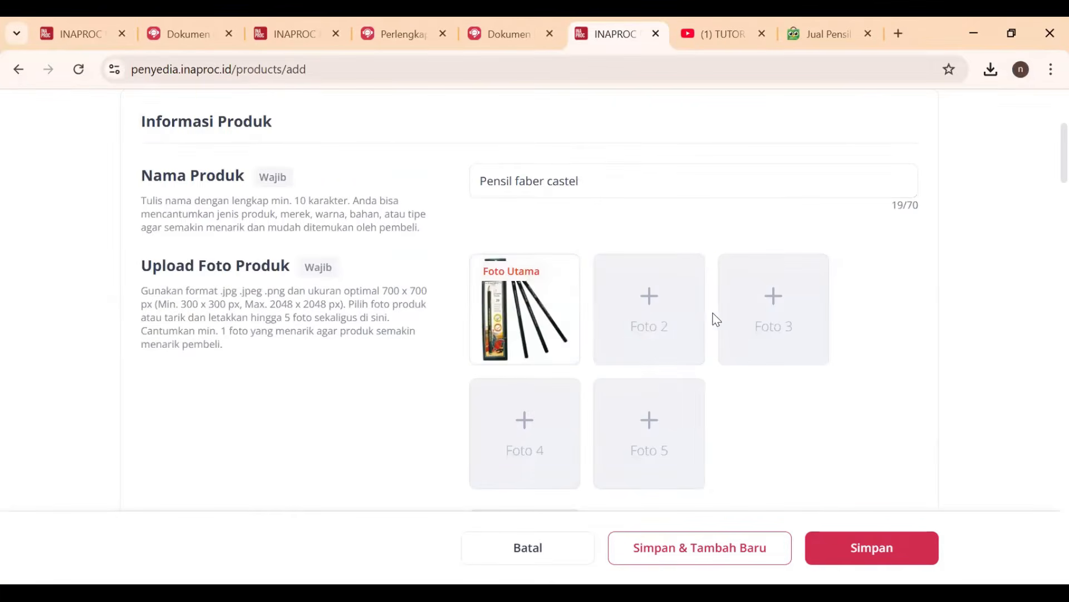
Step: Fill in Deskripsi with "Dapat terditeksi oleh komputer, sistem SV Bonding membuat pensil tidak mudah patah, mudah diraut." and a note on 12 pcs per pack
{"action": "scroll", "coordinate": [743, 357], "scroll_direction": "down", "scroll_amount": 5}
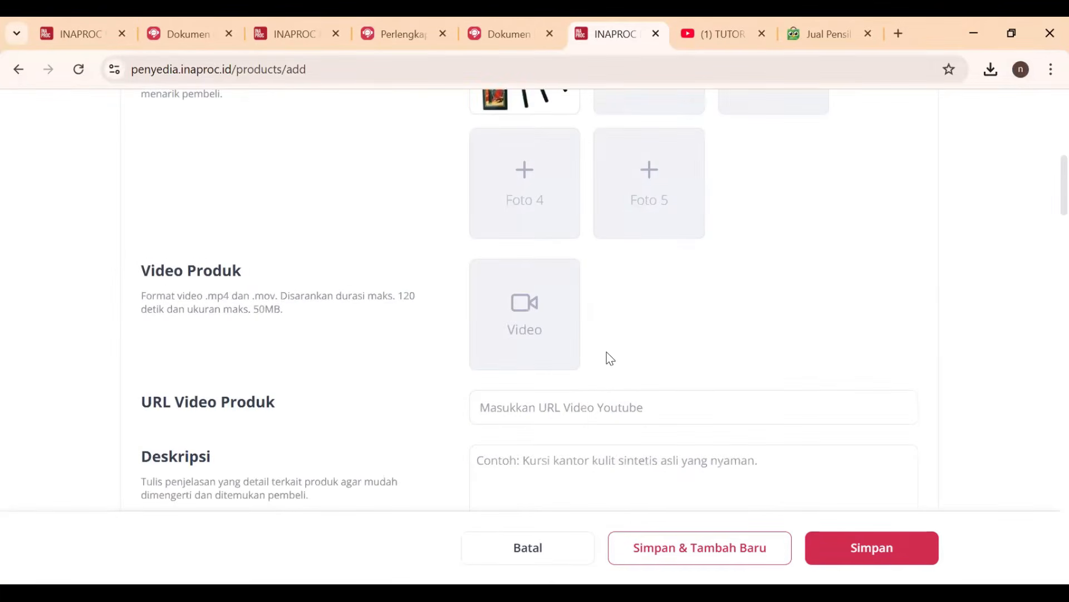
{"action": "scroll", "coordinate": [491, 303], "scroll_direction": "down", "scroll_amount": 1}
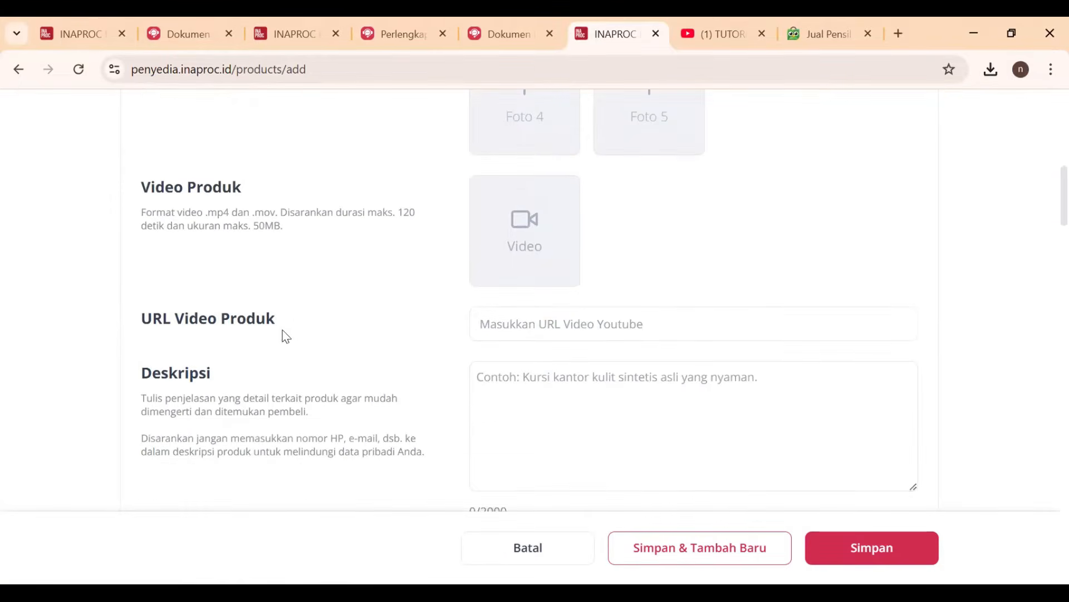
{"action": "left_click", "coordinate": [508, 326]}
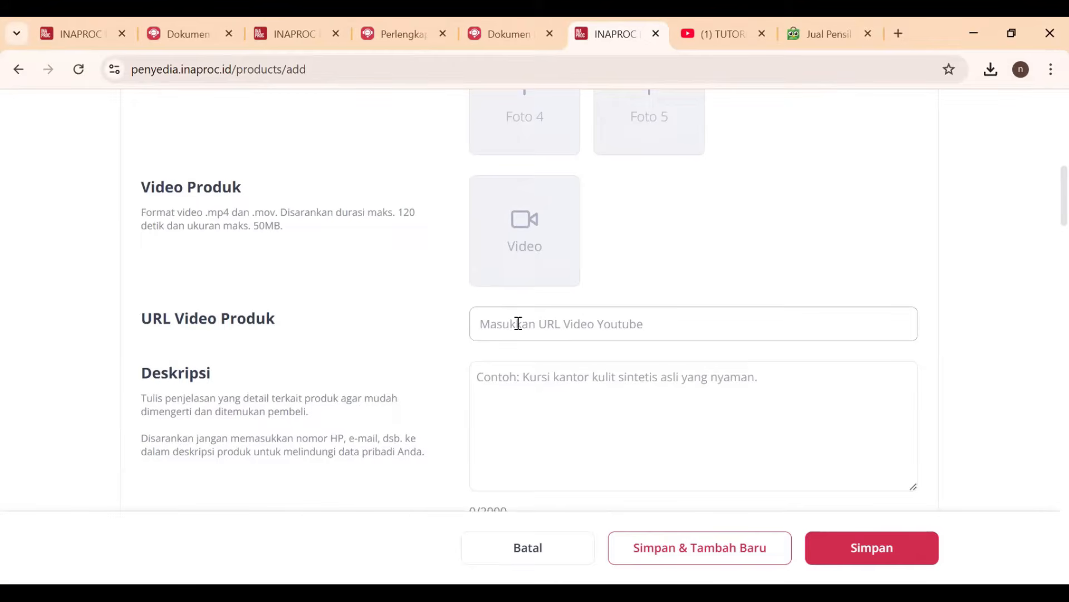
{"action": "scroll", "coordinate": [685, 320], "scroll_direction": "down", "scroll_amount": 1}
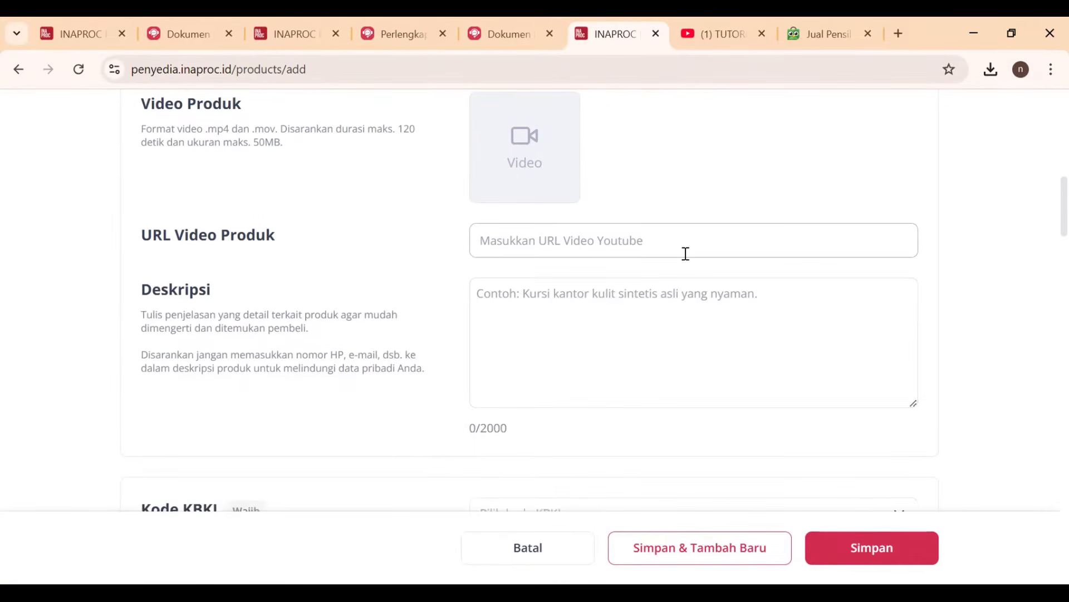
{"action": "scroll", "coordinate": [640, 273], "scroll_direction": "down", "scroll_amount": 1}
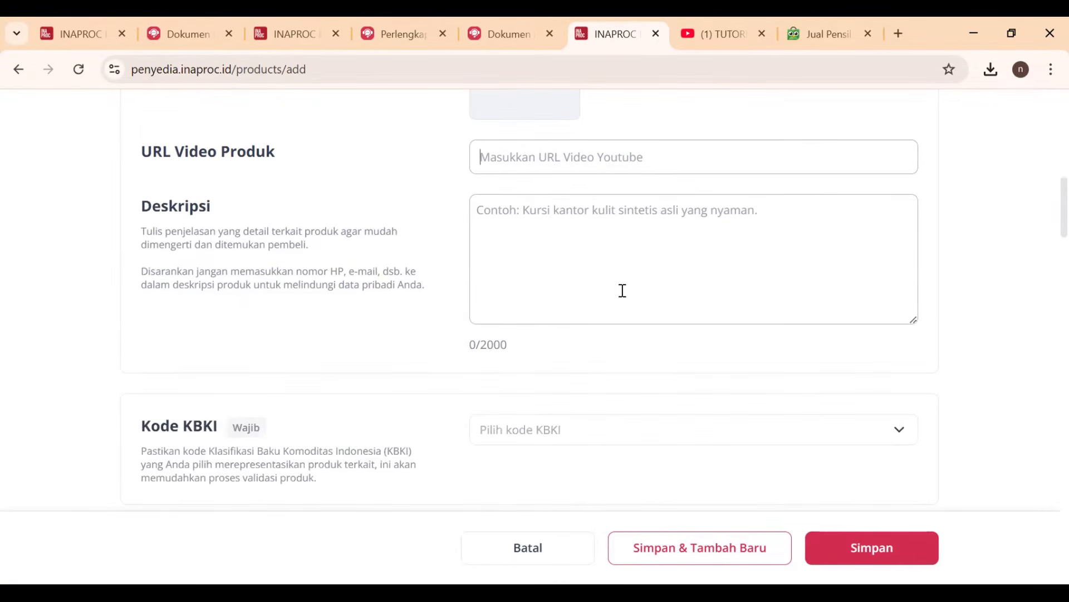
{"action": "left_click", "coordinate": [564, 228]}
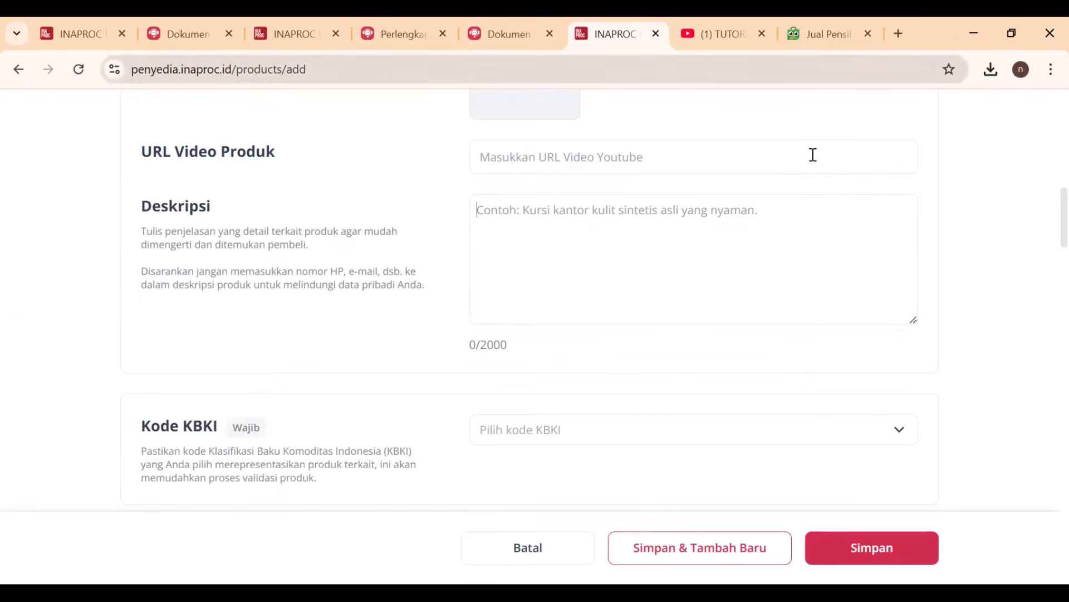
{"action": "left_click", "coordinate": [557, 227]}
{"action": "type", "text": "Dapat terditeksi oleh komputer, sistem SV Bonding membuat pensil tidak mudah patah, mudah diraut.  1 pack terdiri dari 12 pcs pensil. Harga tertera merupakan harga per pack."}
{"action": "scroll", "coordinate": [588, 242], "scroll_direction": "up", "scroll_amount": 2}
{"action": "scroll", "coordinate": [588, 242], "scroll_direction": "down", "scroll_amount": 1}
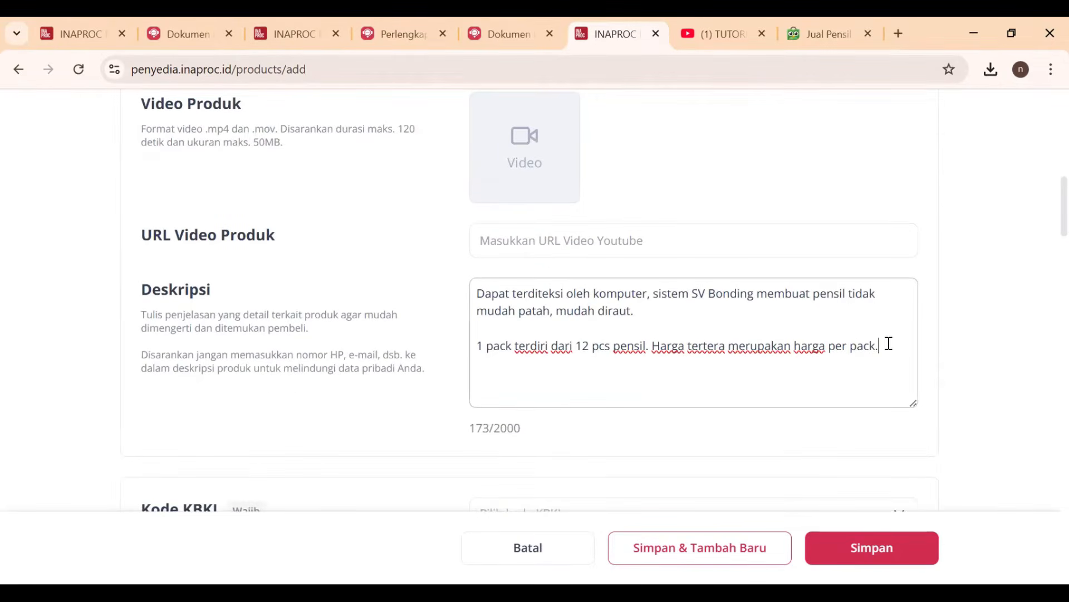
{"action": "scroll", "coordinate": [785, 306], "scroll_direction": "down", "scroll_amount": 1}
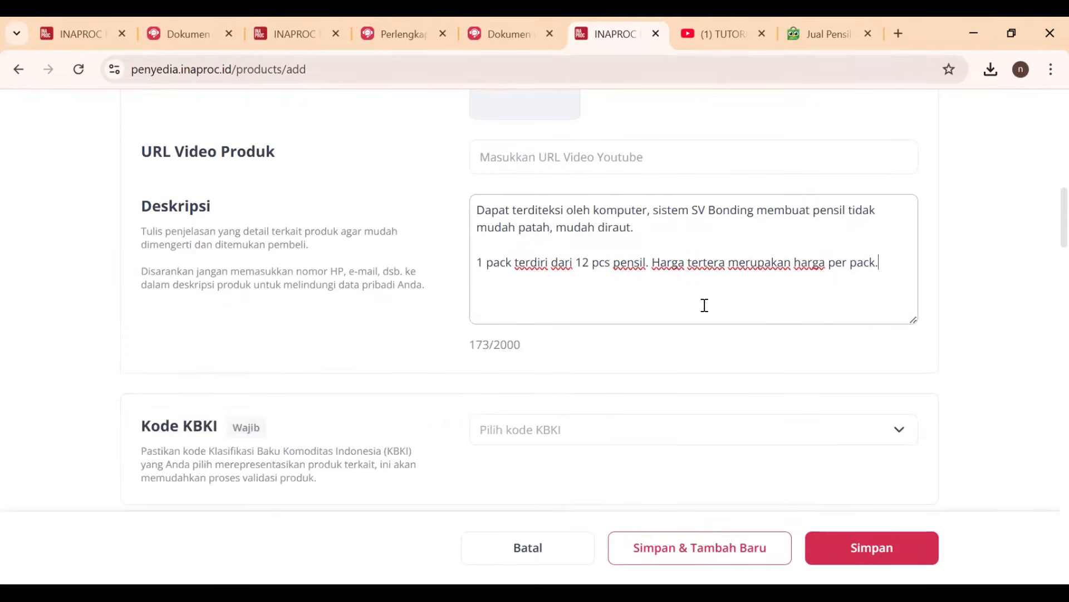
{"action": "scroll", "coordinate": [705, 305], "scroll_direction": "down", "scroll_amount": 1}
{"action": "scroll", "coordinate": [592, 217], "scroll_direction": "up", "scroll_amount": 1}
{"action": "left_click", "coordinate": [580, 432]}
{"action": "scroll", "coordinate": [596, 426], "scroll_direction": "down", "scroll_amount": 1}
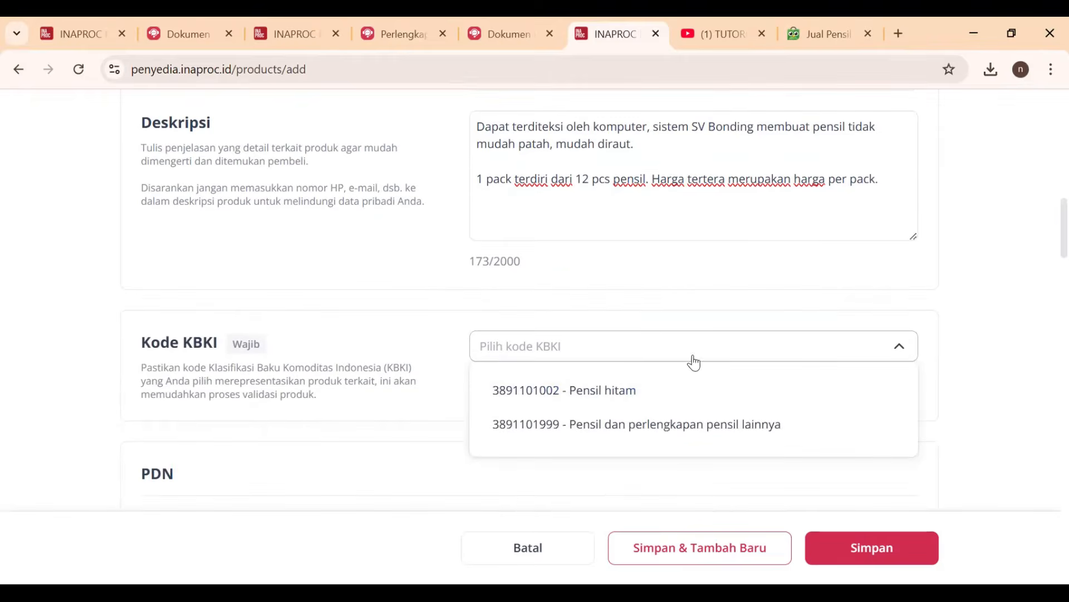
{"action": "left_click", "coordinate": [641, 359]}
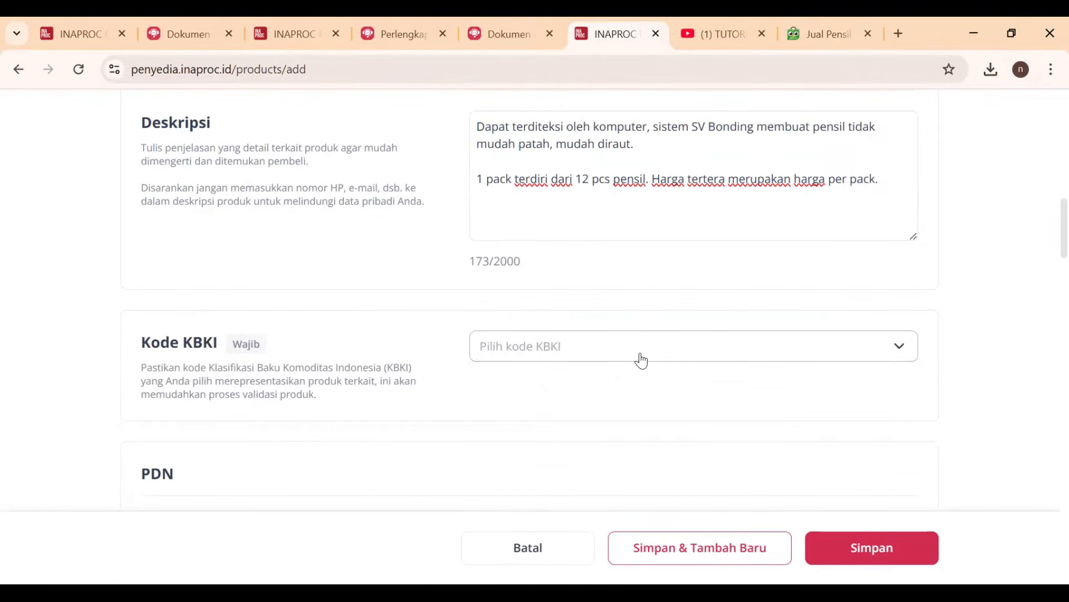
{"action": "left_click", "coordinate": [641, 360]}
{"action": "scroll", "coordinate": [640, 362], "scroll_direction": "down", "scroll_amount": 1}
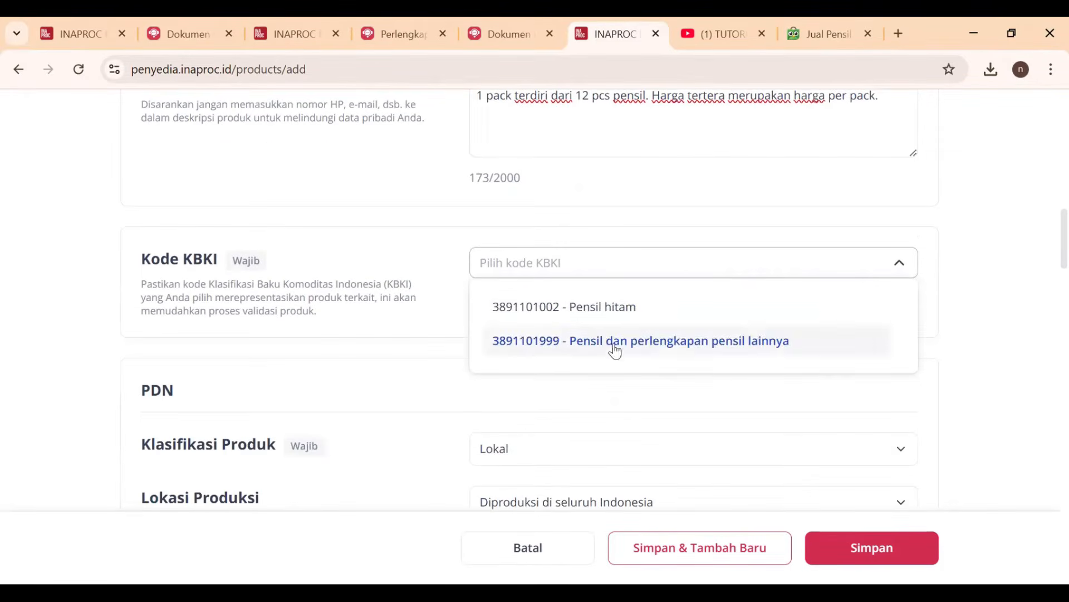
{"action": "left_click", "coordinate": [638, 312]}
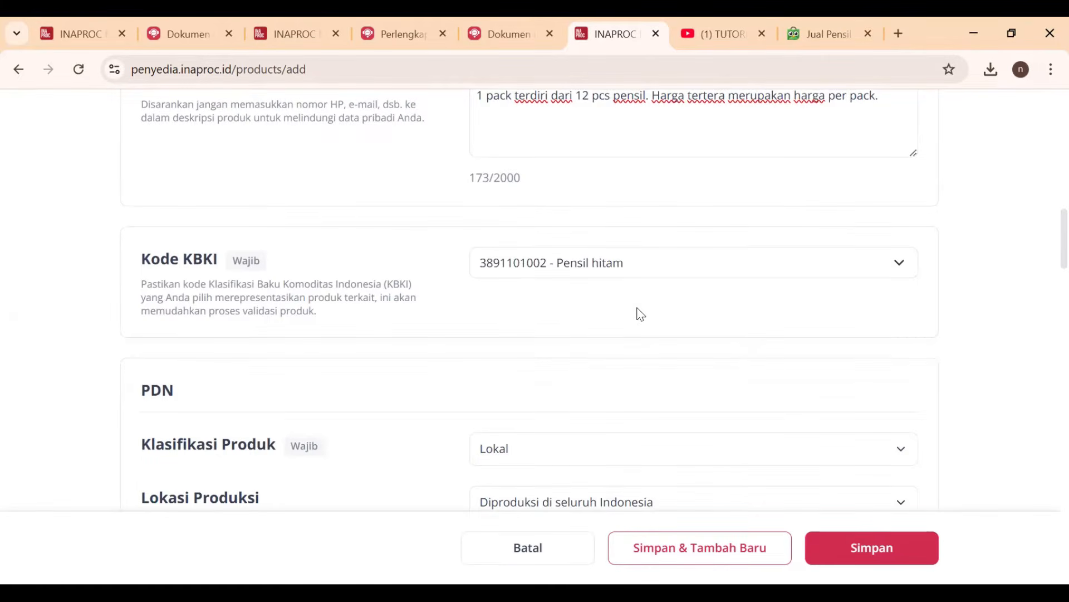
Step: Examine the Klasifikasi Produk options in the PDN section
{"action": "scroll", "coordinate": [640, 315], "scroll_direction": "down", "scroll_amount": 2}
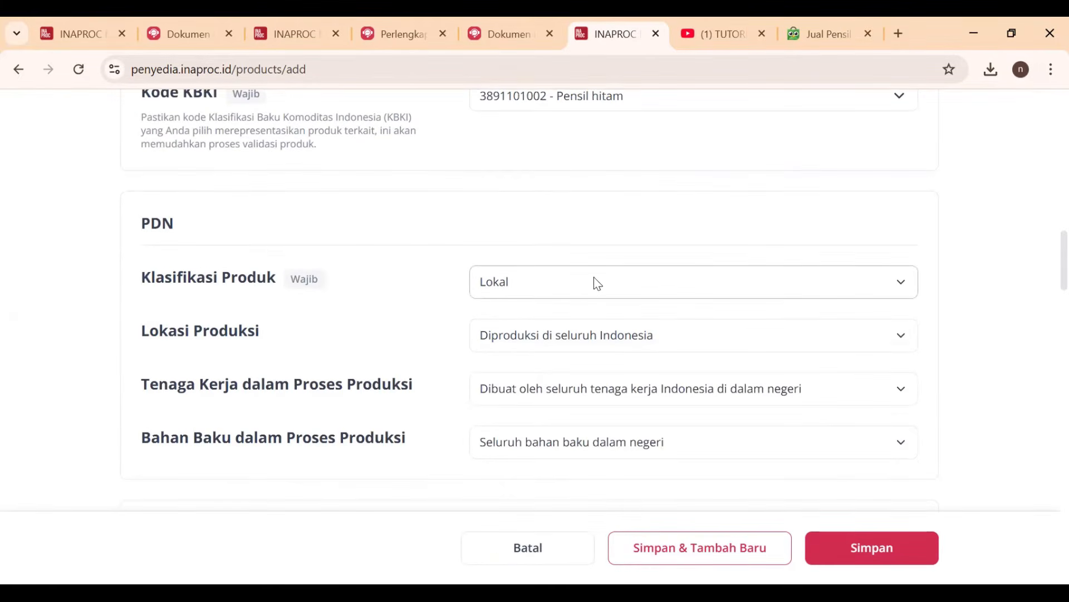
{"action": "scroll", "coordinate": [595, 282], "scroll_direction": "down", "scroll_amount": 1}
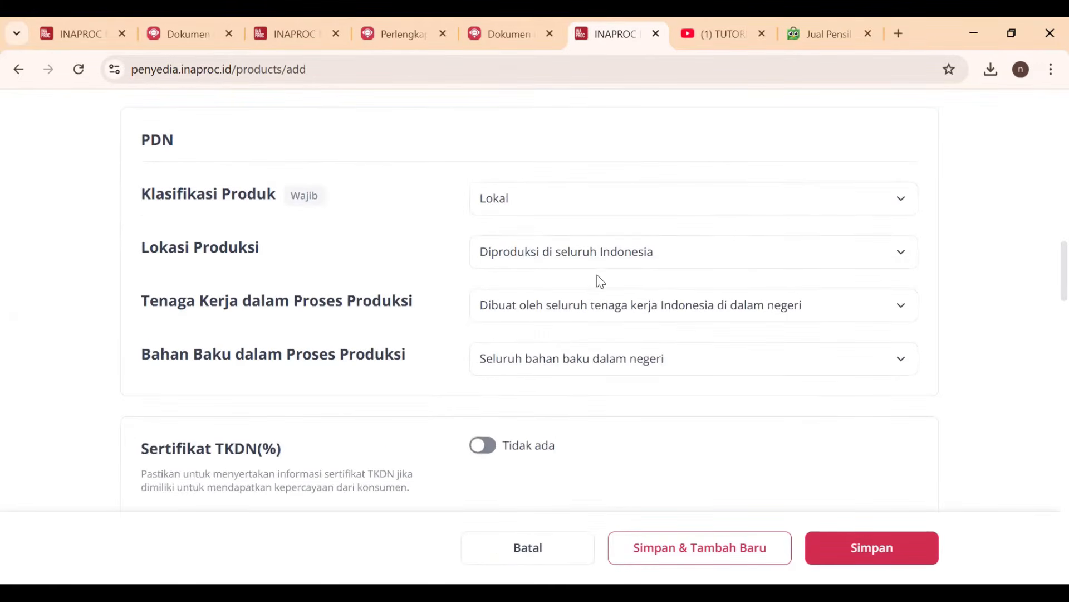
{"action": "left_click", "coordinate": [557, 196]}
{"action": "left_click", "coordinate": [560, 198]}
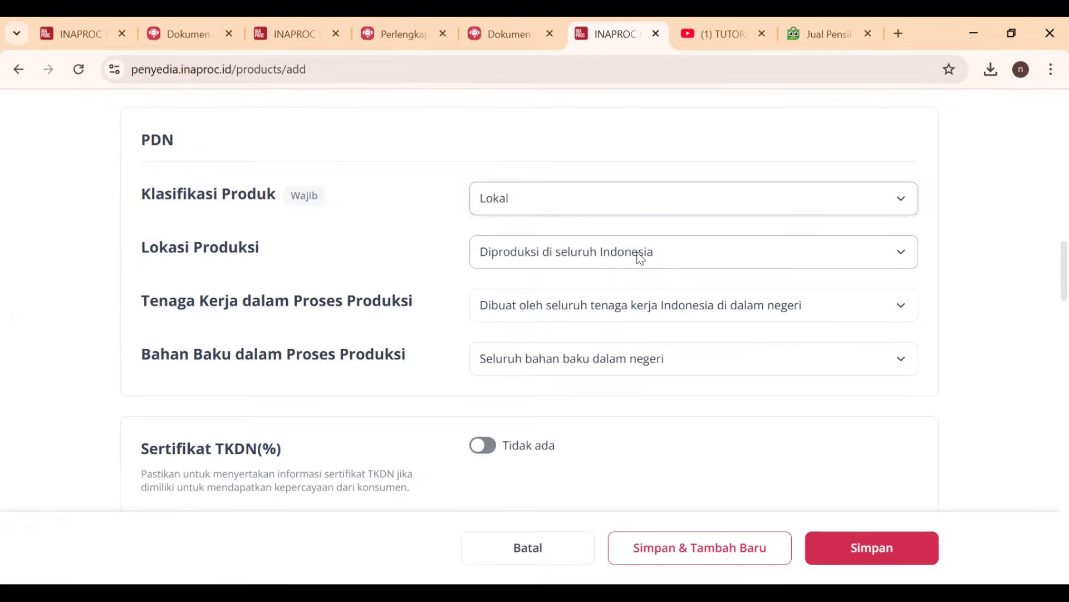
Step: Try Diproduksi sebagian di Indonesia as the Lokasi Produksi and restore Diproduksi di seluruh Indonesia
{"action": "scroll", "coordinate": [641, 258], "scroll_direction": "down", "scroll_amount": 1}
{"action": "left_click", "coordinate": [585, 169]}
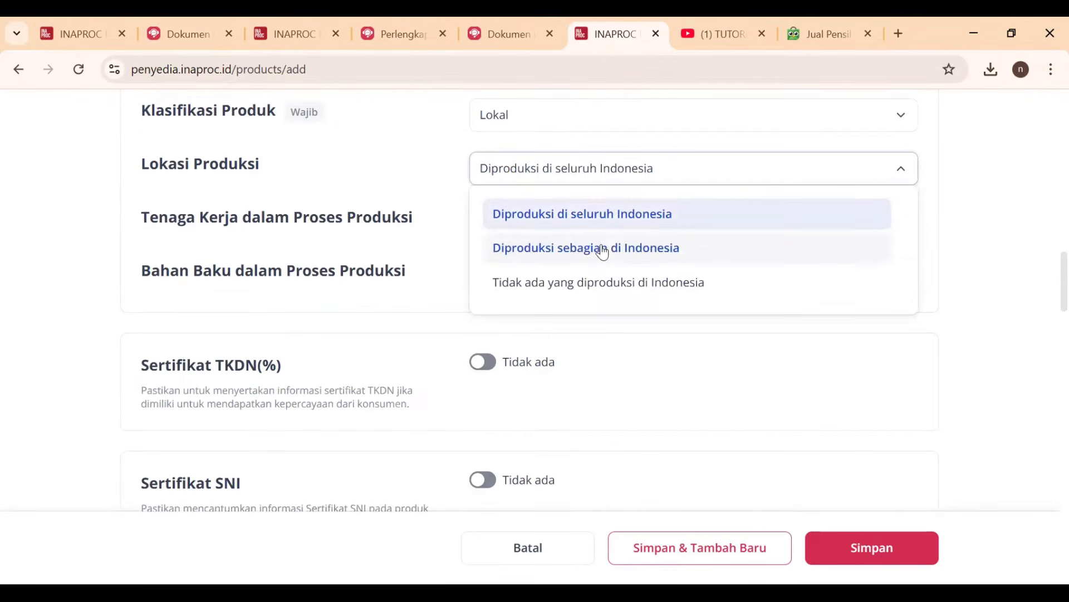
{"action": "left_click", "coordinate": [602, 252]}
{"action": "left_click", "coordinate": [596, 179]}
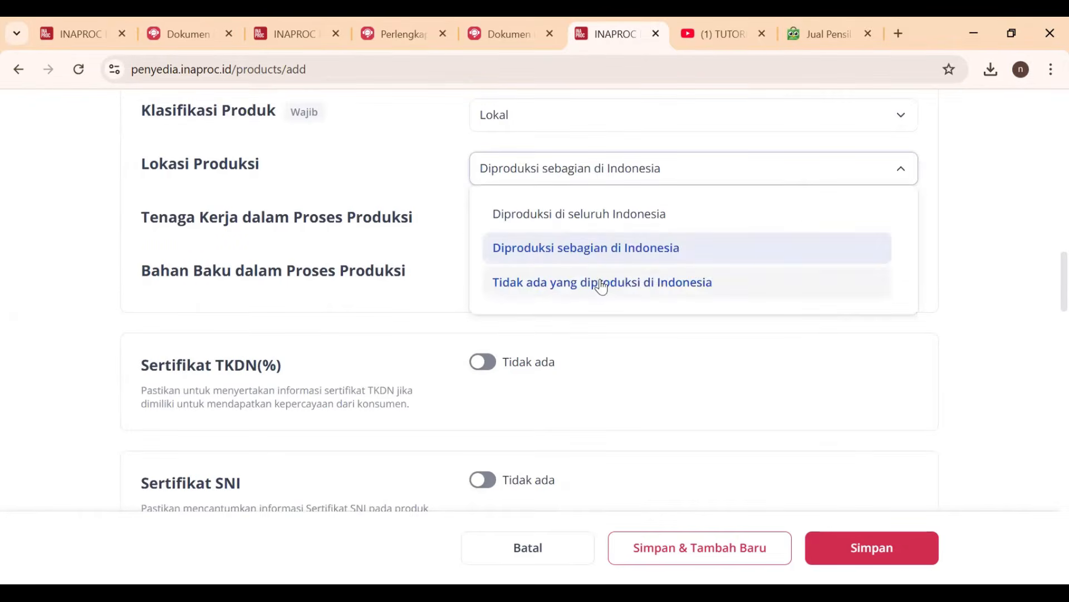
{"action": "left_click", "coordinate": [596, 218]}
Step: Set Tenaga Kerja dalam Proses Produksi to Sebagian tenaga kerja Indonesia
{"action": "left_click", "coordinate": [577, 226]}
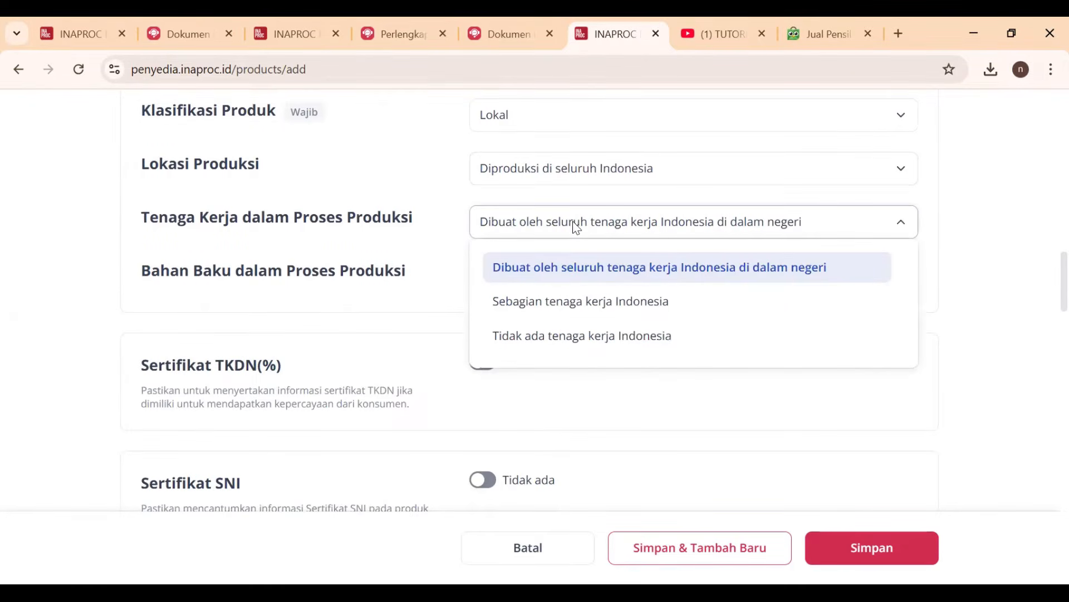
{"action": "left_click", "coordinate": [616, 302]}
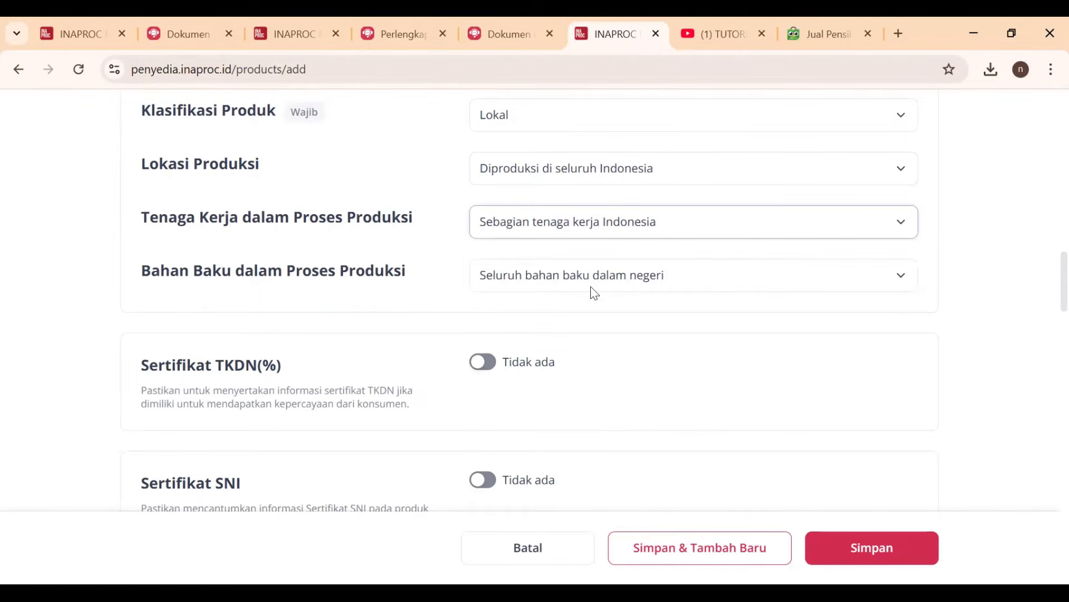
Step: Look at the Bahan Baku dalam Proses Produksi options and keep Seluruh bahan baku dalam negeri
{"action": "left_click", "coordinate": [584, 284]}
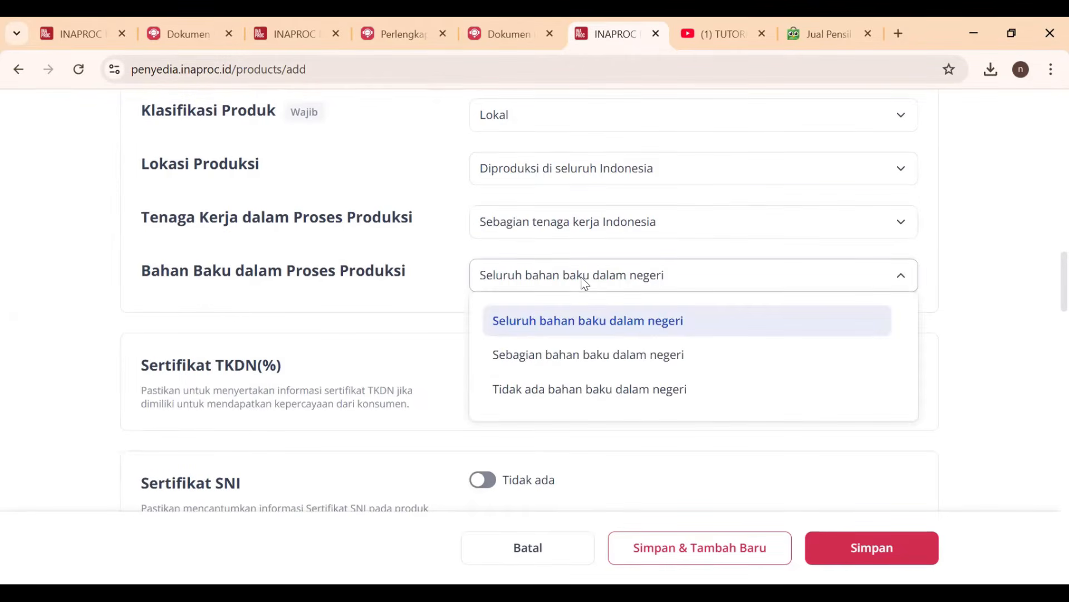
{"action": "left_click", "coordinate": [591, 283]}
Step: Try enabling Sertifikat TKDN(%) and switch it back to Tidak ada
{"action": "scroll", "coordinate": [611, 305], "scroll_direction": "down", "scroll_amount": 1}
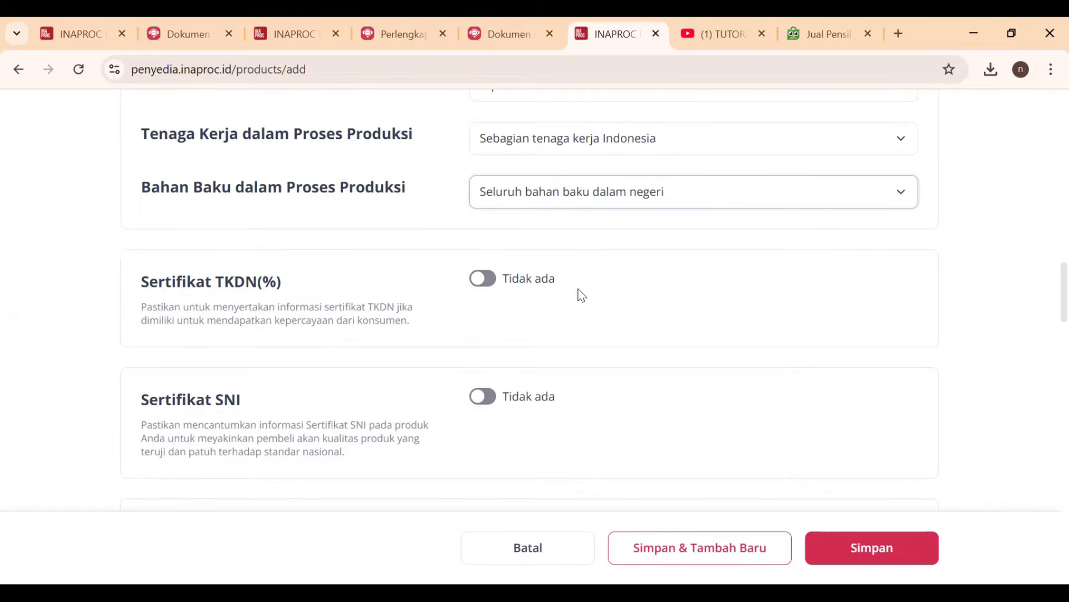
{"action": "scroll", "coordinate": [557, 279], "scroll_direction": "down", "scroll_amount": 1}
{"action": "left_click", "coordinate": [493, 195]}
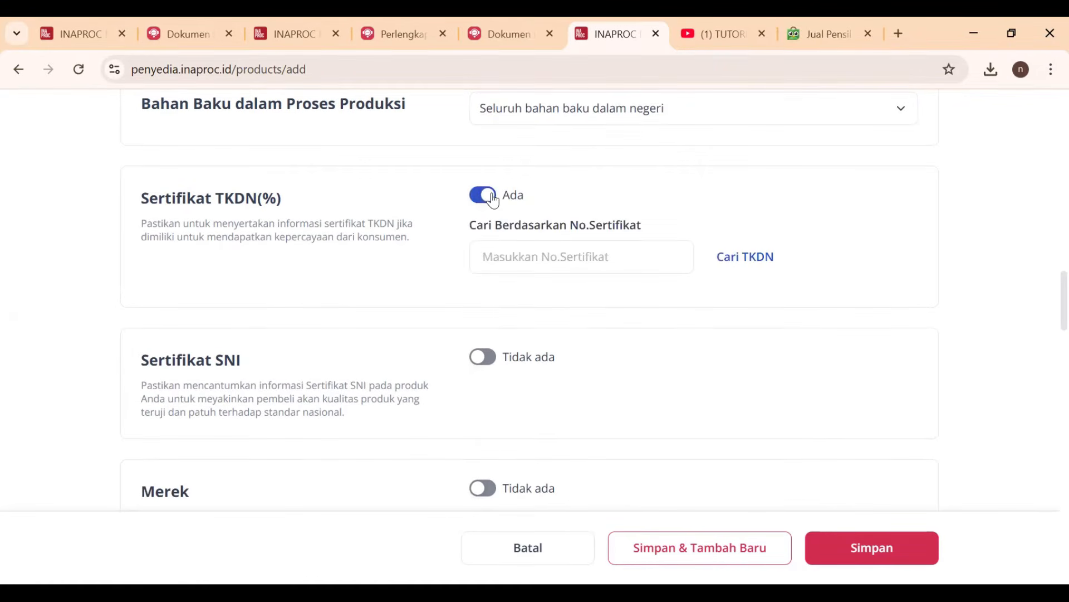
{"action": "left_click", "coordinate": [493, 197]}
{"action": "left_click", "coordinate": [493, 196]}
{"action": "left_click", "coordinate": [494, 198]}
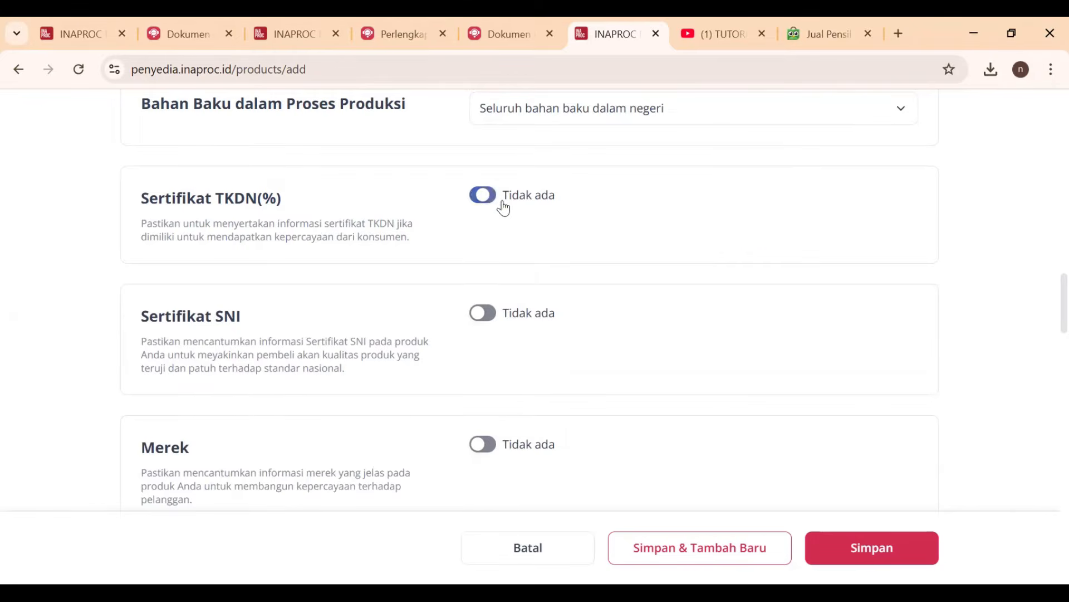
Step: Enable Merek and try to verify "faber" as the Nomor Permohonan
{"action": "scroll", "coordinate": [562, 293], "scroll_direction": "down", "scroll_amount": 1}
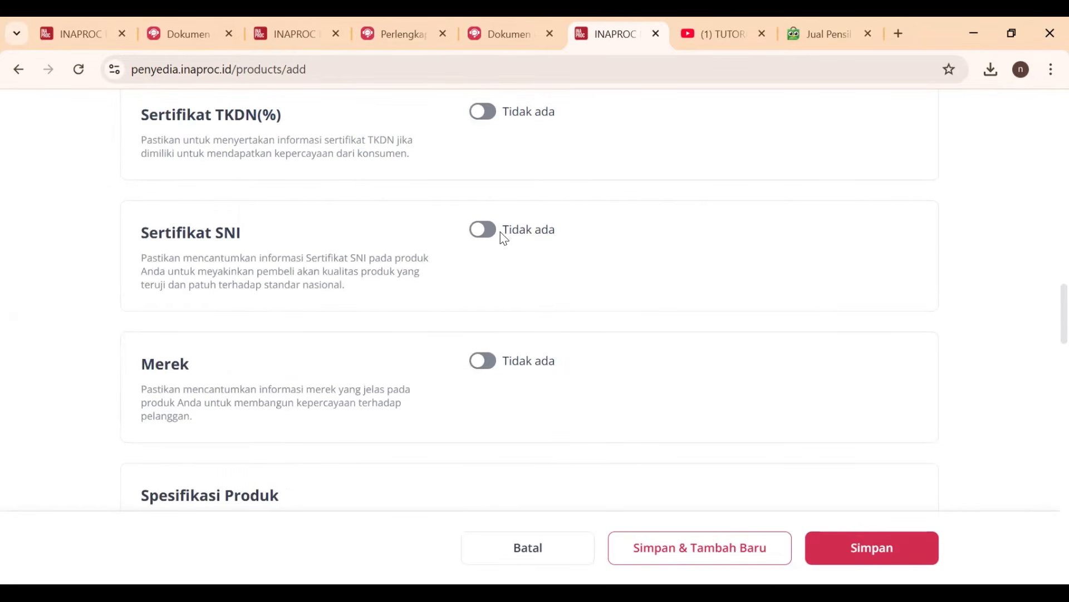
{"action": "scroll", "coordinate": [513, 274], "scroll_direction": "down", "scroll_amount": 1}
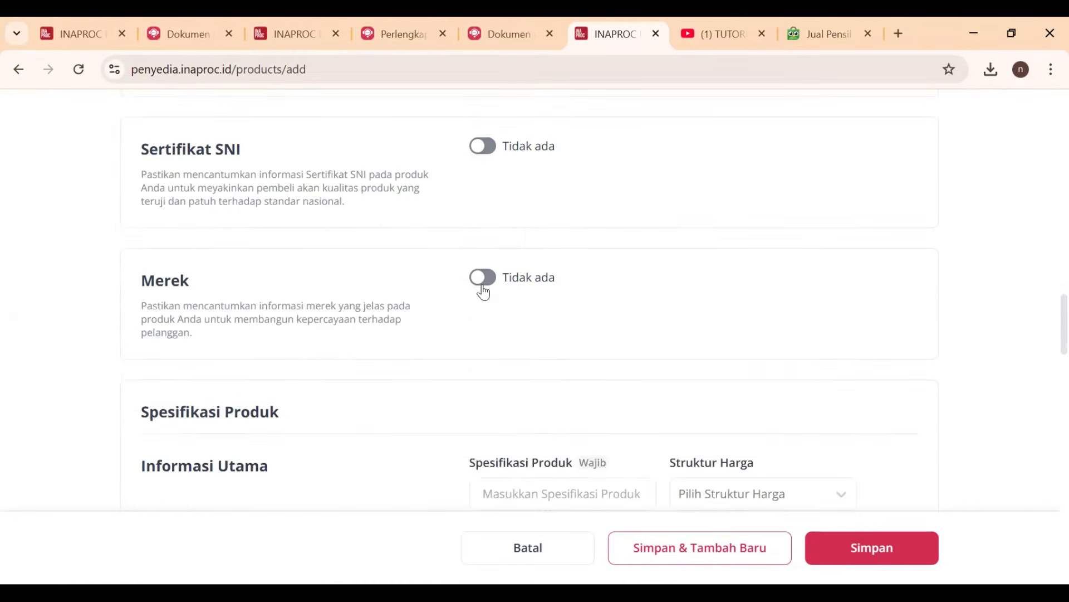
{"action": "left_click", "coordinate": [483, 278]}
{"action": "left_click", "coordinate": [525, 329]}
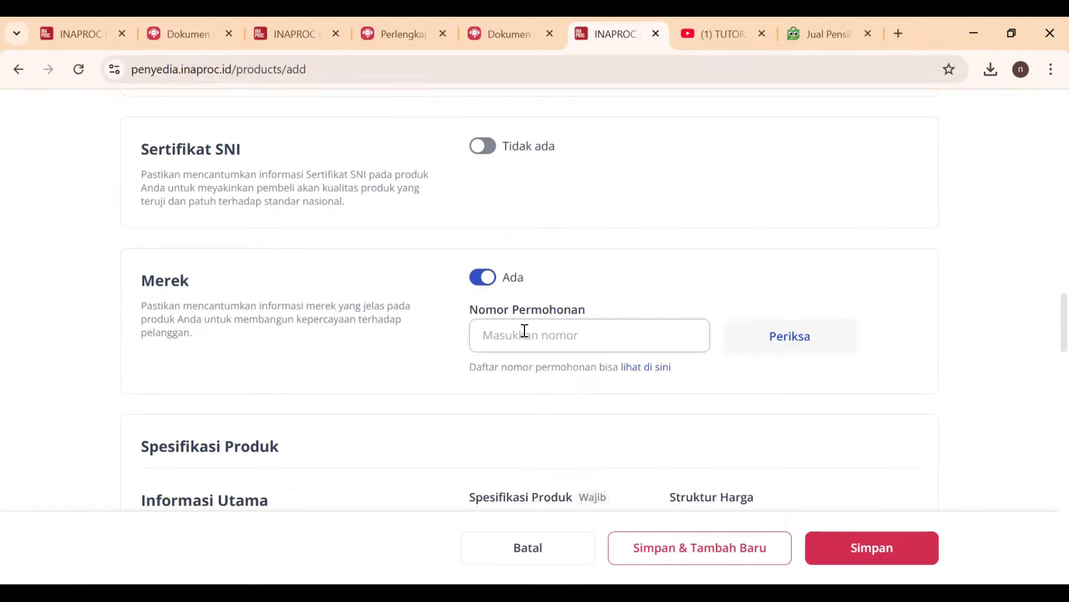
{"action": "type", "text": "faber"}
{"action": "left_click", "coordinate": [790, 328]}
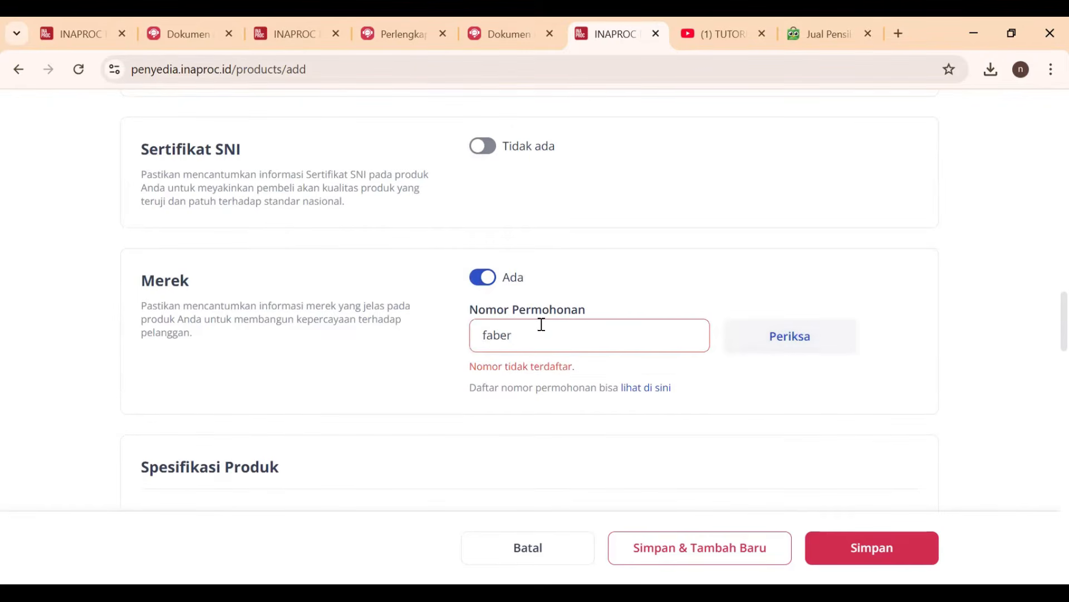
Step: Clear the Nomor Permohonan and switch Merek back to Tidak ada
{"action": "key", "text": "ctrl+a"}
{"action": "key", "text": "BackSpace"}
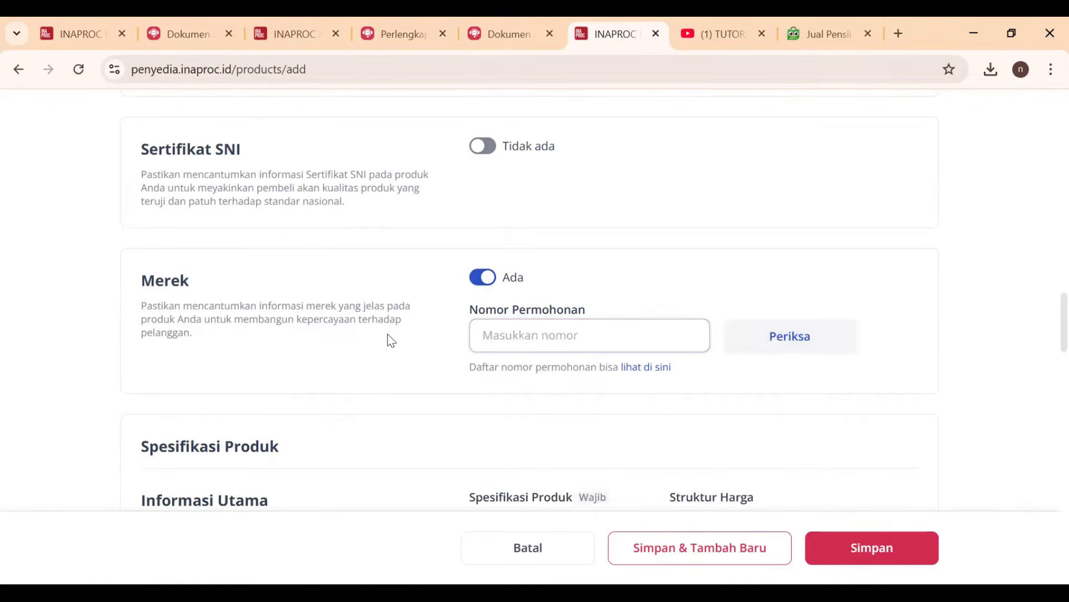
{"action": "left_click", "coordinate": [586, 292]}
{"action": "left_click", "coordinate": [489, 280]}
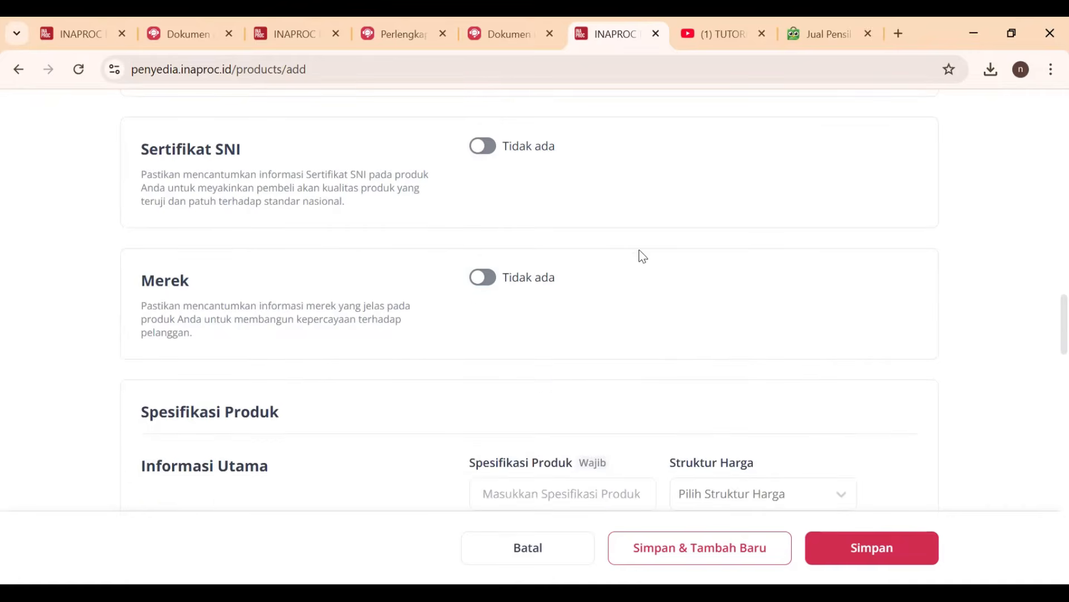
Step: Enter "Pensil kayu for computer" as the Spesifikasi Produk and set Struktur Harga to Tidak Tersedia
{"action": "scroll", "coordinate": [657, 298], "scroll_direction": "down", "scroll_amount": 3}
{"action": "left_click", "coordinate": [589, 329]}
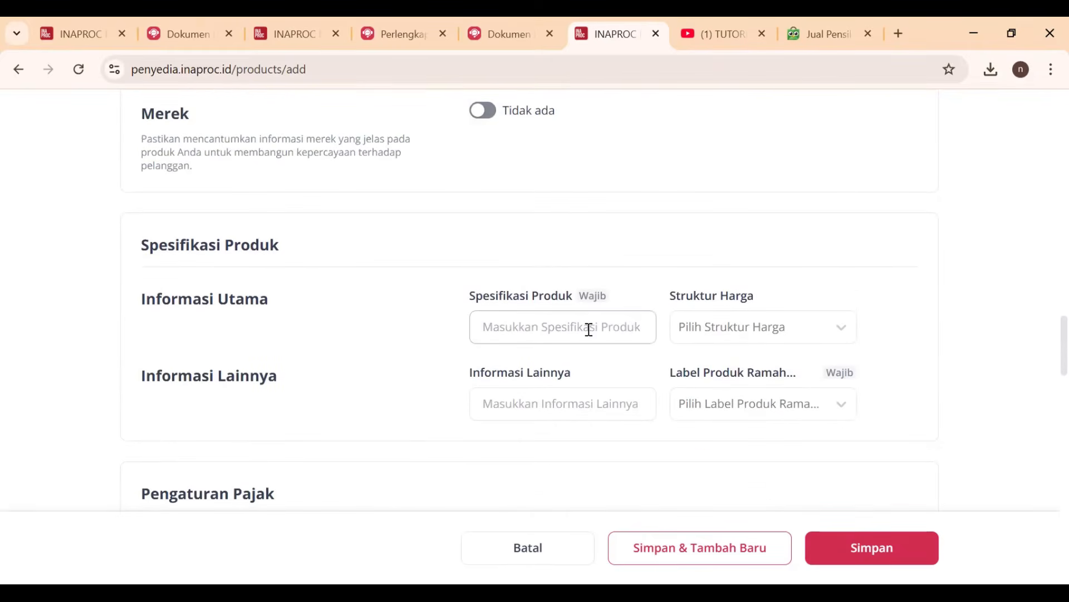
{"action": "left_click", "coordinate": [588, 324]}
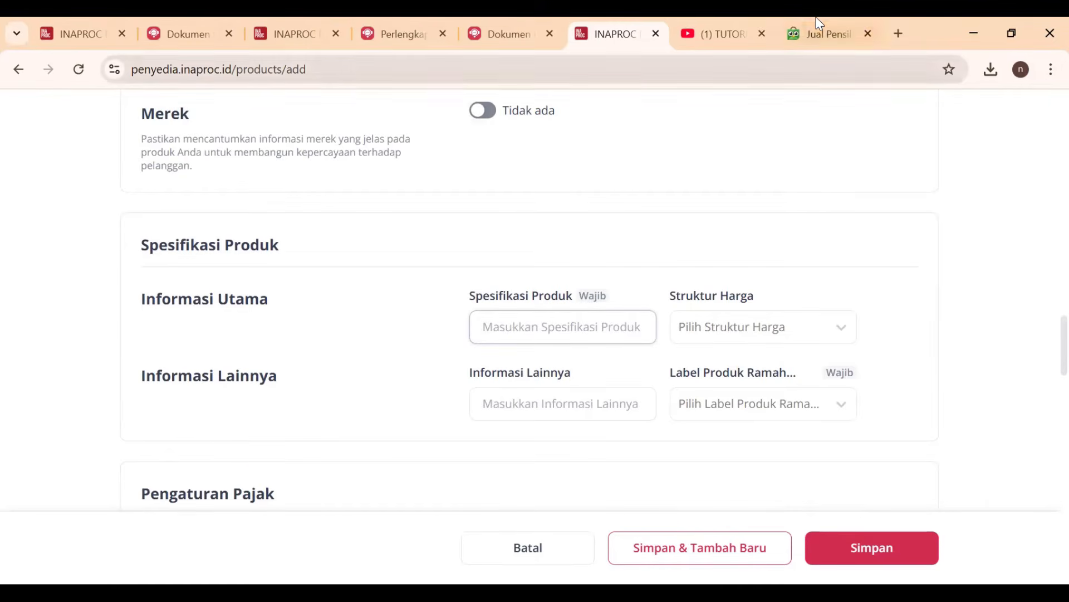
{"action": "type", "text": "Pensil kayu for"}
{"action": "type", "text": "computer"}
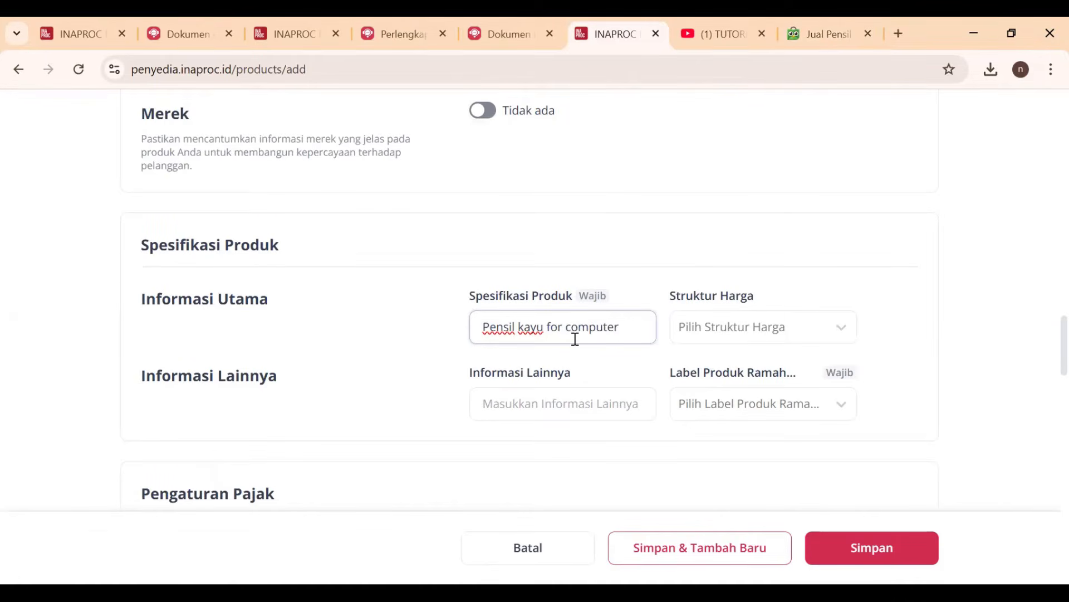
{"action": "left_click", "coordinate": [780, 329]}
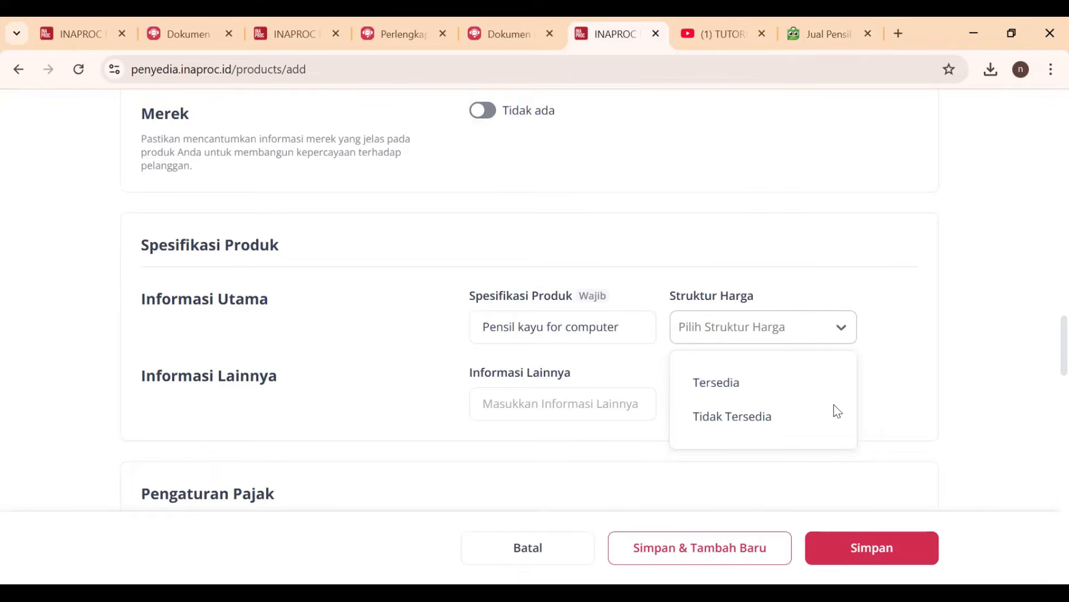
{"action": "left_click", "coordinate": [753, 426]}
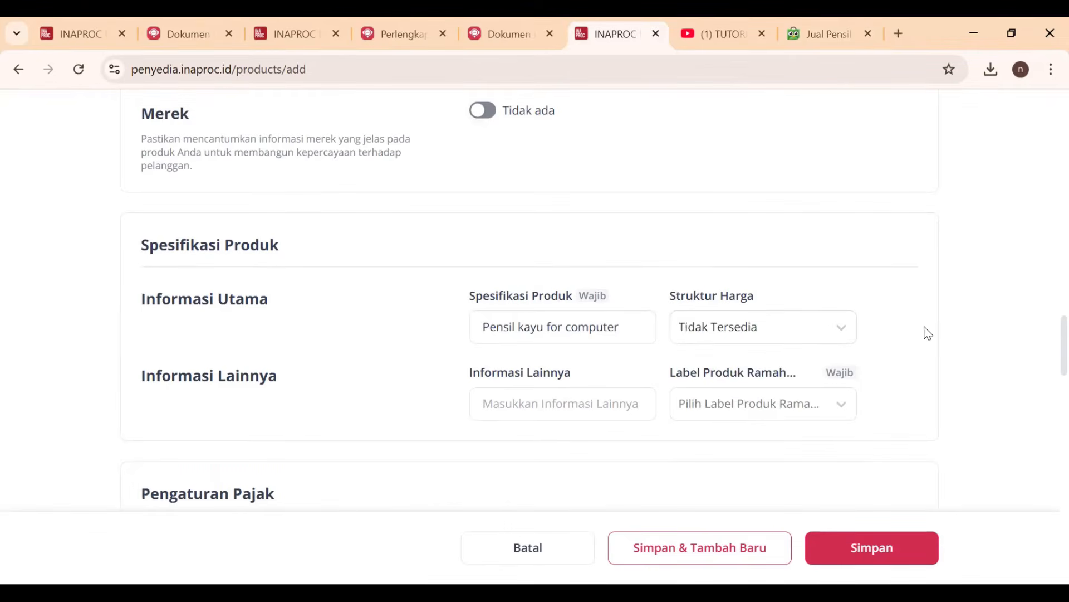
Step: Try Tidak Memiliki for the required Label Produk Ramah field and set it to Memiliki
{"action": "scroll", "coordinate": [750, 337], "scroll_direction": "down", "scroll_amount": 2}
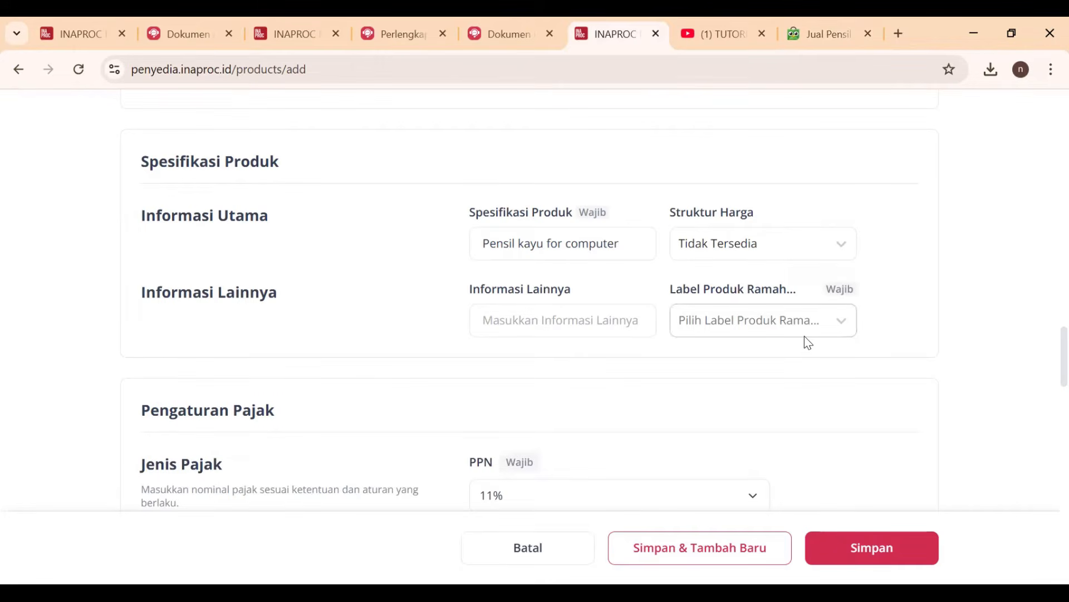
{"action": "left_click", "coordinate": [823, 318]}
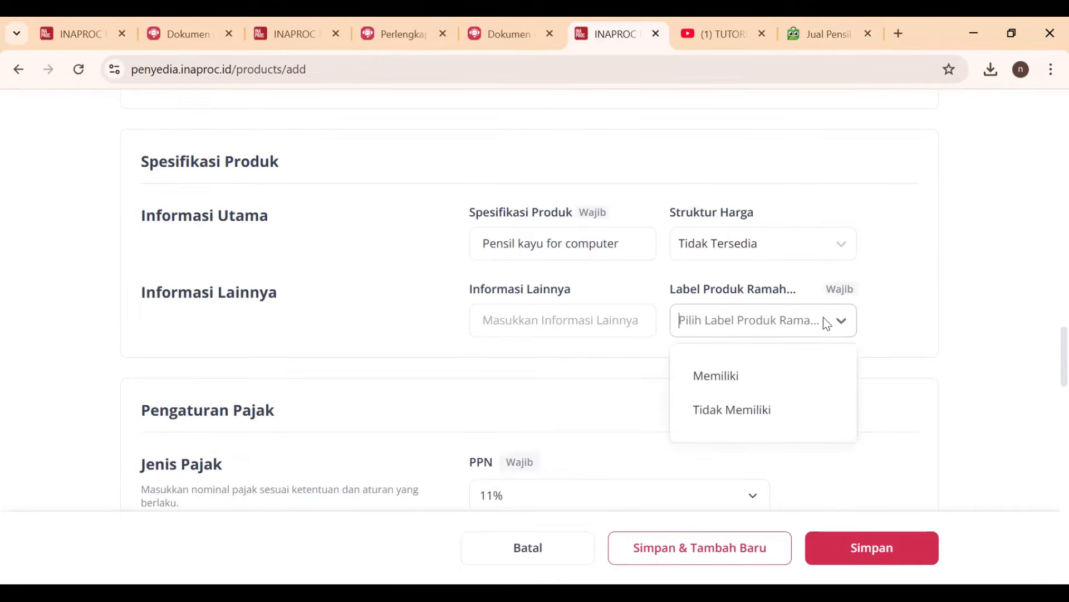
{"action": "left_click", "coordinate": [747, 410]}
{"action": "left_click", "coordinate": [791, 331]}
{"action": "left_click", "coordinate": [759, 378]}
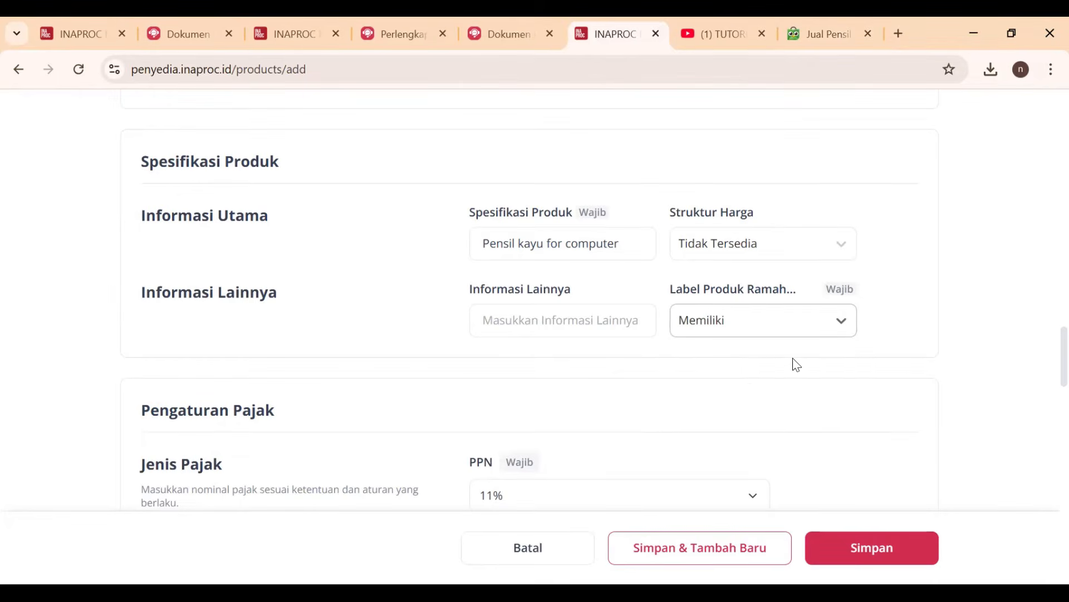
Step: Look at the PPN rate options under Pengaturan Pajak and keep 11%
{"action": "scroll", "coordinate": [797, 362], "scroll_direction": "down", "scroll_amount": 5}
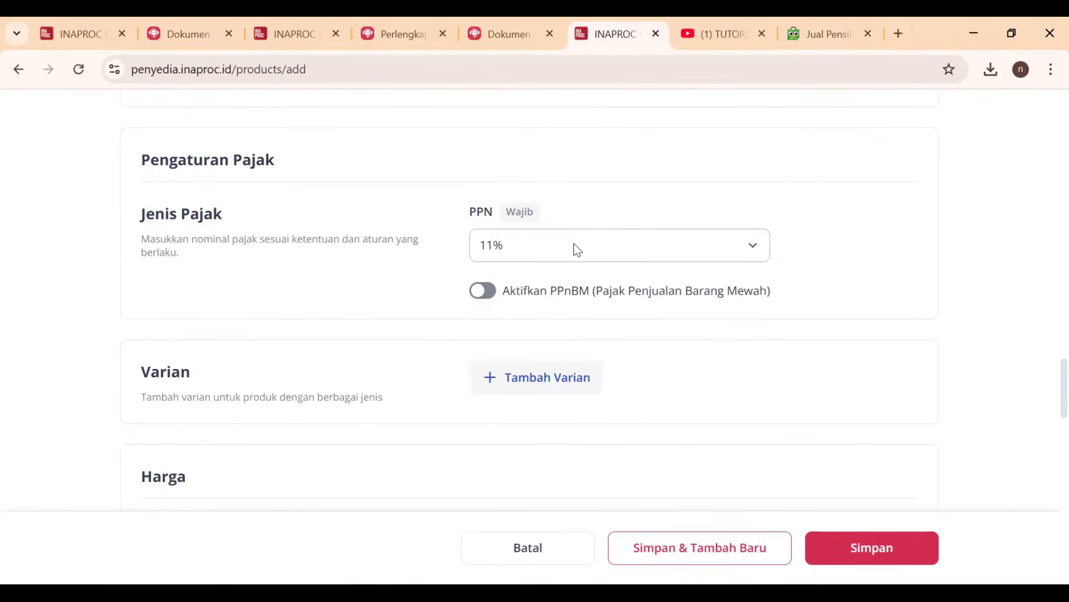
{"action": "left_click", "coordinate": [526, 253]}
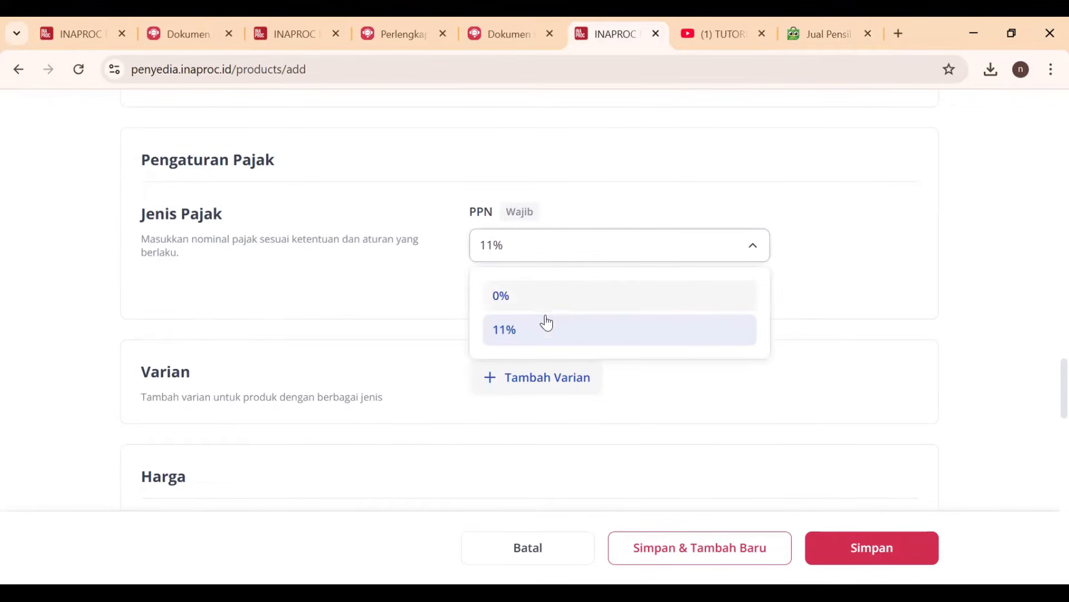
{"action": "left_click", "coordinate": [844, 262]}
{"action": "left_click", "coordinate": [641, 256]}
{"action": "left_click", "coordinate": [592, 329]}
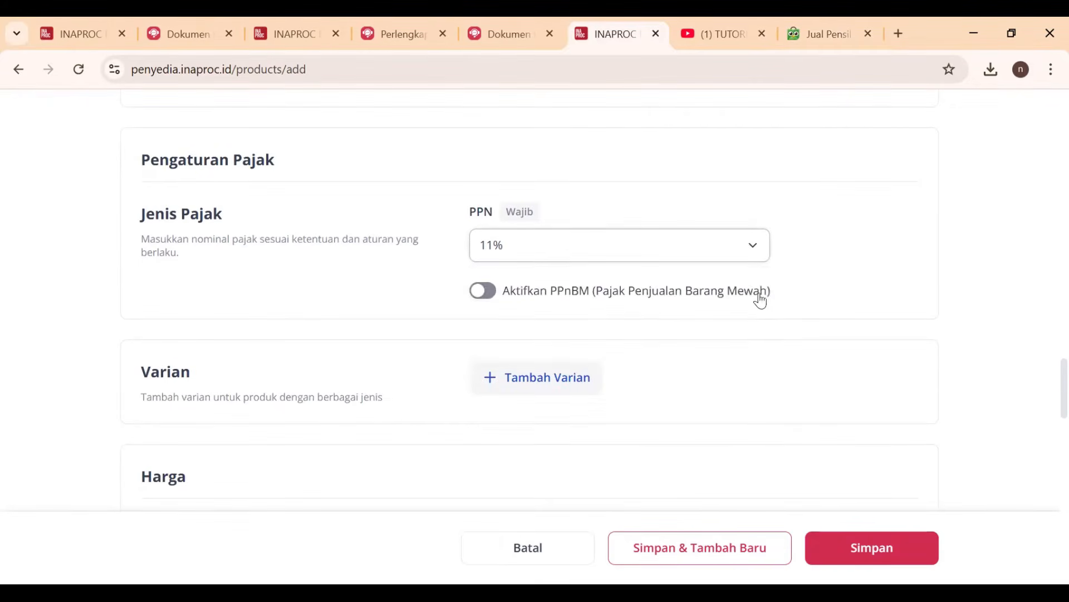
Step: Set the Minimum Pembelian in the Harga section to 10
{"action": "scroll", "coordinate": [700, 309], "scroll_direction": "down", "scroll_amount": 1}
{"action": "scroll", "coordinate": [527, 310], "scroll_direction": "down", "scroll_amount": 1}
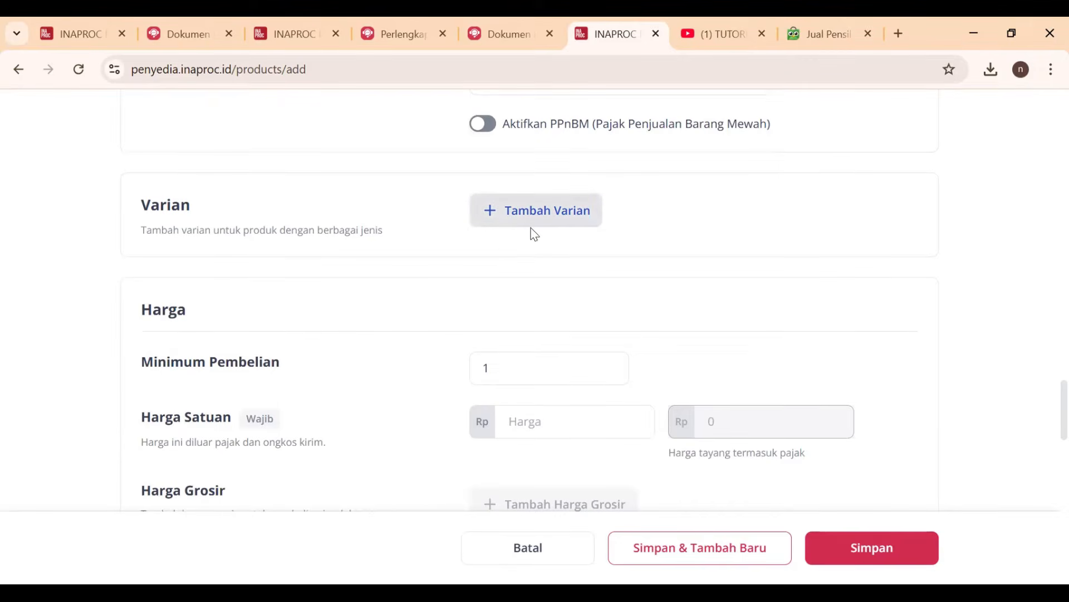
{"action": "scroll", "coordinate": [593, 351], "scroll_direction": "down", "scroll_amount": 1}
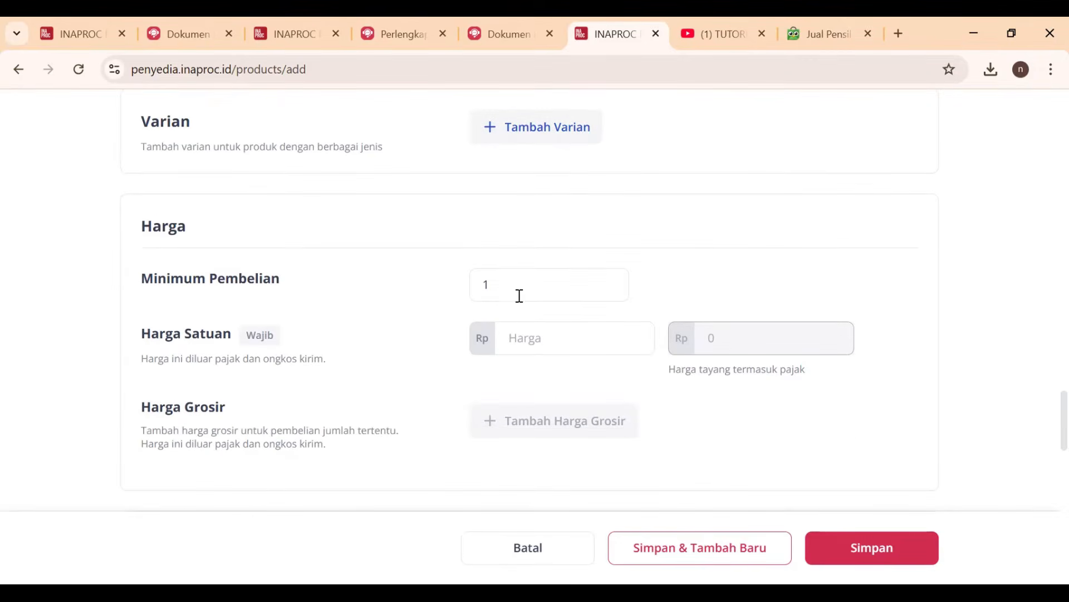
{"action": "left_click_drag", "start_coordinate": [563, 280], "coordinate": [444, 282]}
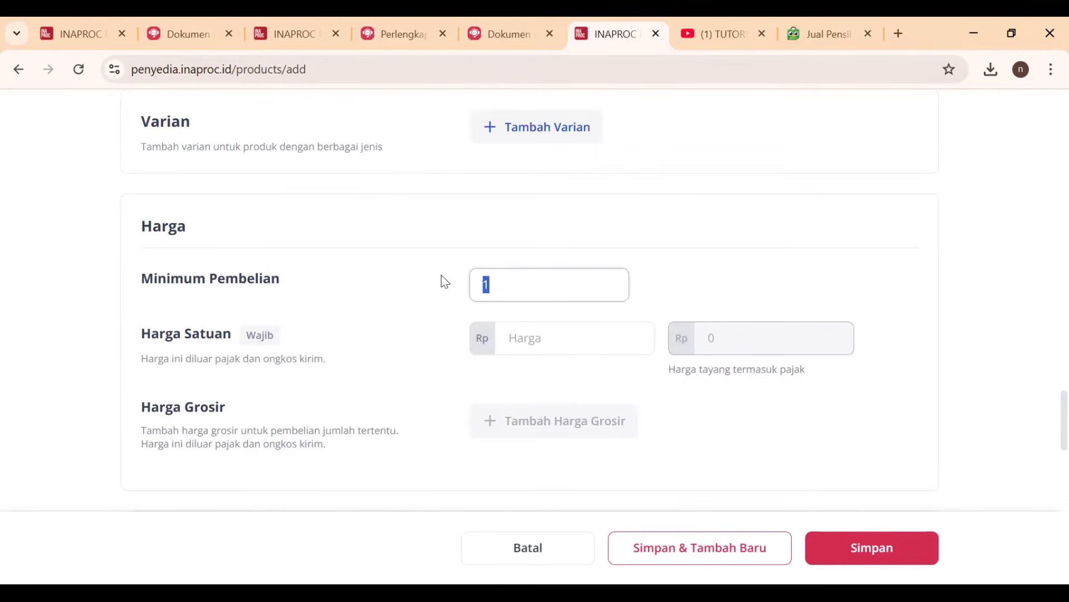
{"action": "type", "text": "10"}
Step: Try a Harga Satuan of Rp 45.000 and replace it with Rp 50.000
{"action": "scroll", "coordinate": [704, 298], "scroll_direction": "down", "scroll_amount": 1}
{"action": "left_click", "coordinate": [550, 250]}
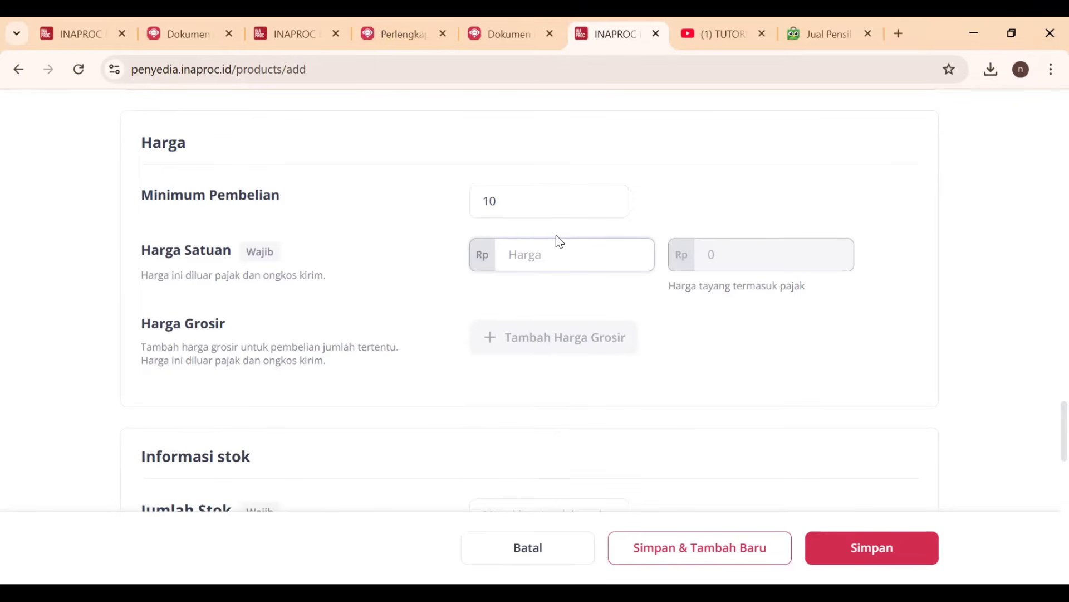
{"action": "type", "text": "45"}
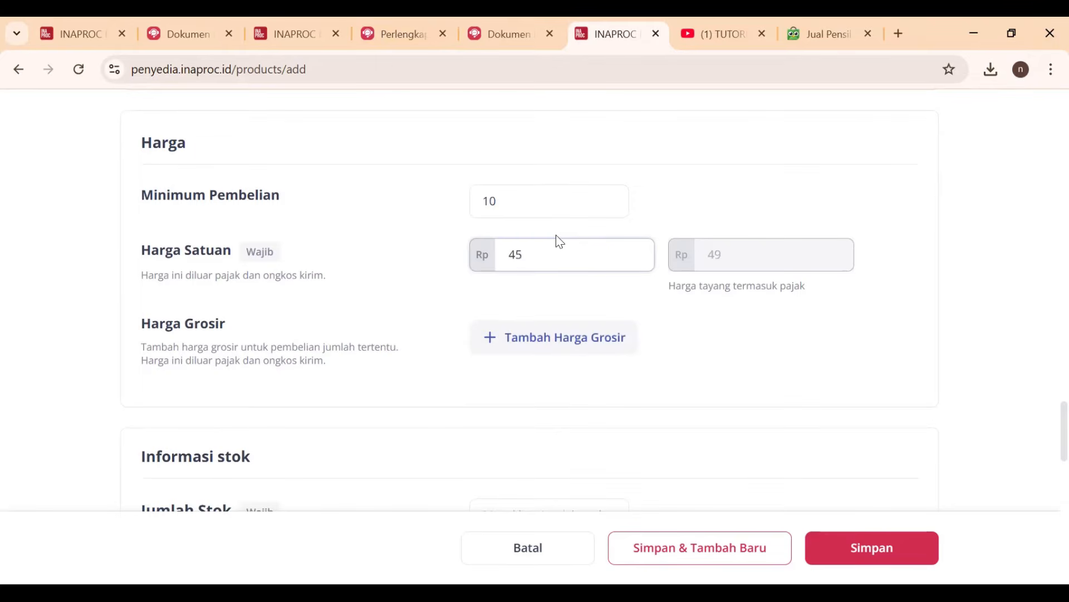
{"action": "type", "text": ".000"}
{"action": "left_click", "coordinate": [767, 288]}
{"action": "key", "text": "BackSpace"}
{"action": "key", "text": "BackSpace"}
{"action": "key", "text": "BackSpace"}
{"action": "key", "text": "BackSpace"}
{"action": "key", "text": "BackSpace"}
{"action": "key", "text": "BackSpace"}
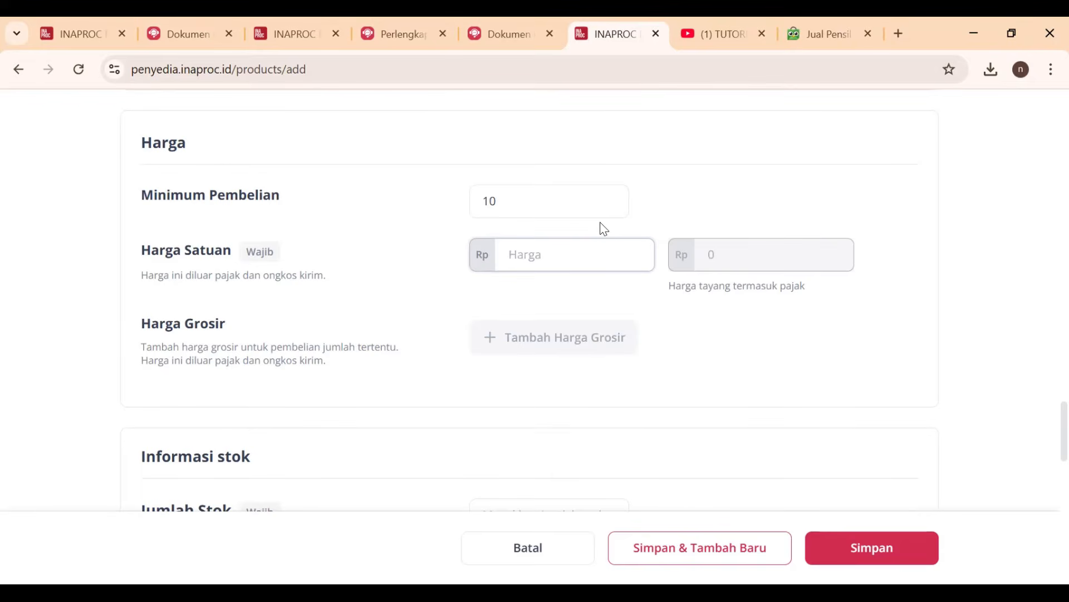
{"action": "type", "text": "500000"}
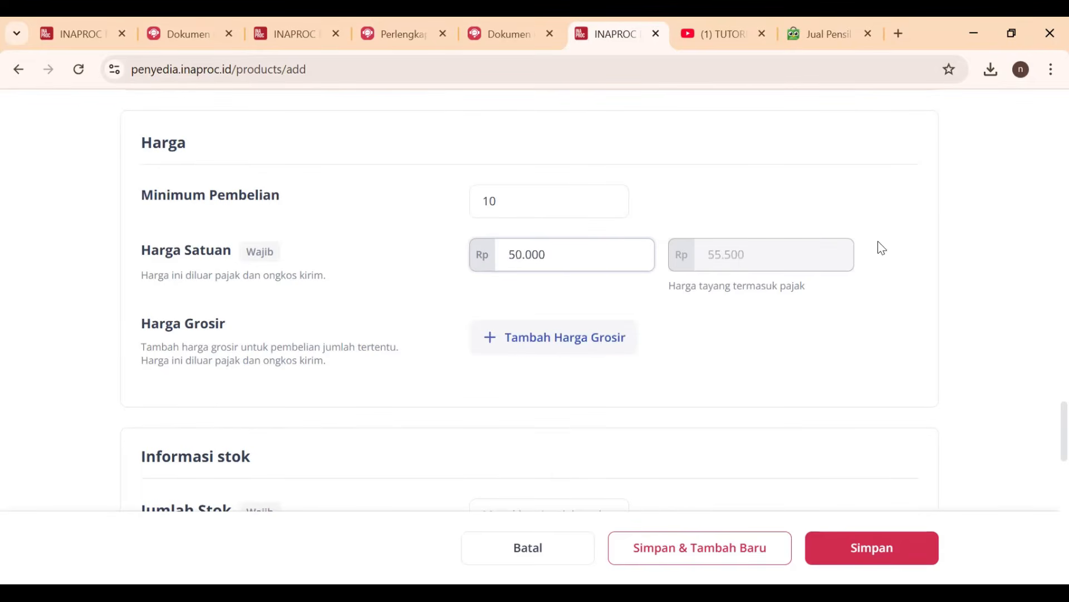
{"action": "left_click", "coordinate": [878, 245]}
Step: Try adding a Harga Grosir entry and remove it without entering any values
{"action": "scroll", "coordinate": [569, 316], "scroll_direction": "down", "scroll_amount": 1}
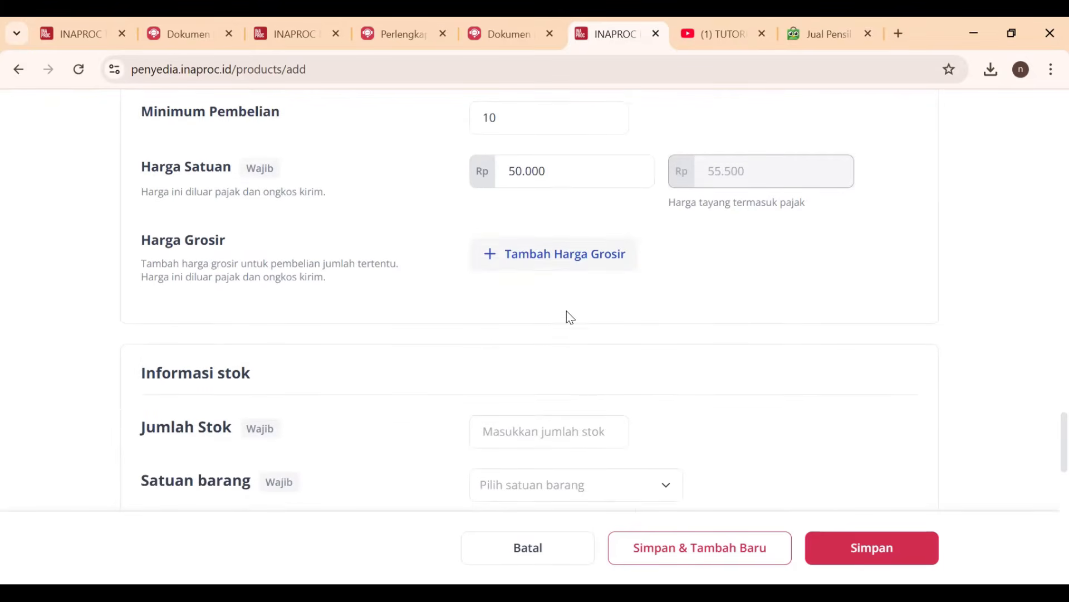
{"action": "left_click", "coordinate": [620, 260]}
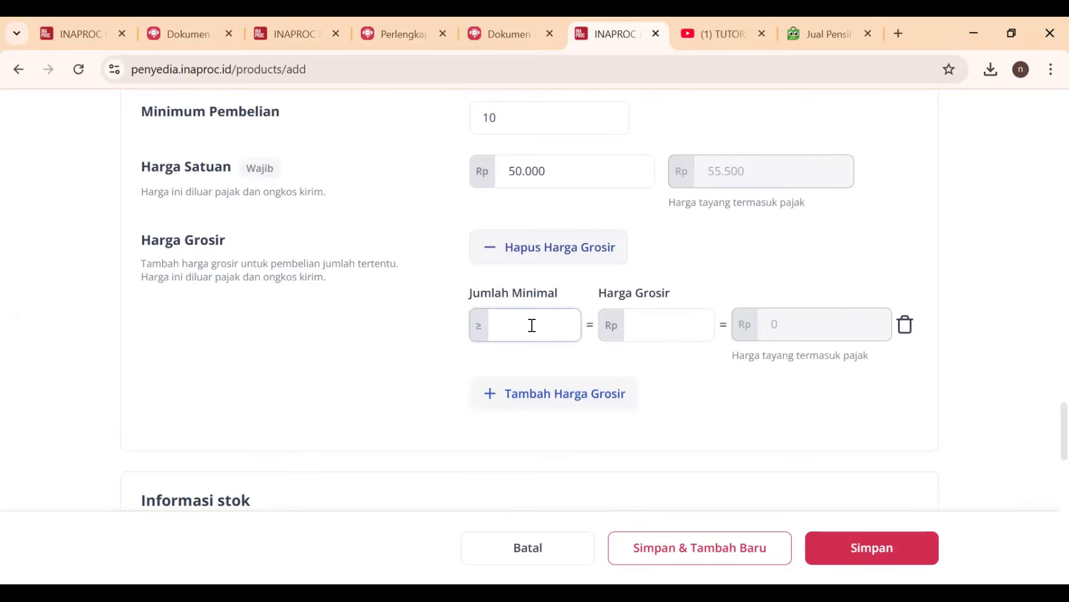
{"action": "left_click", "coordinate": [564, 247]}
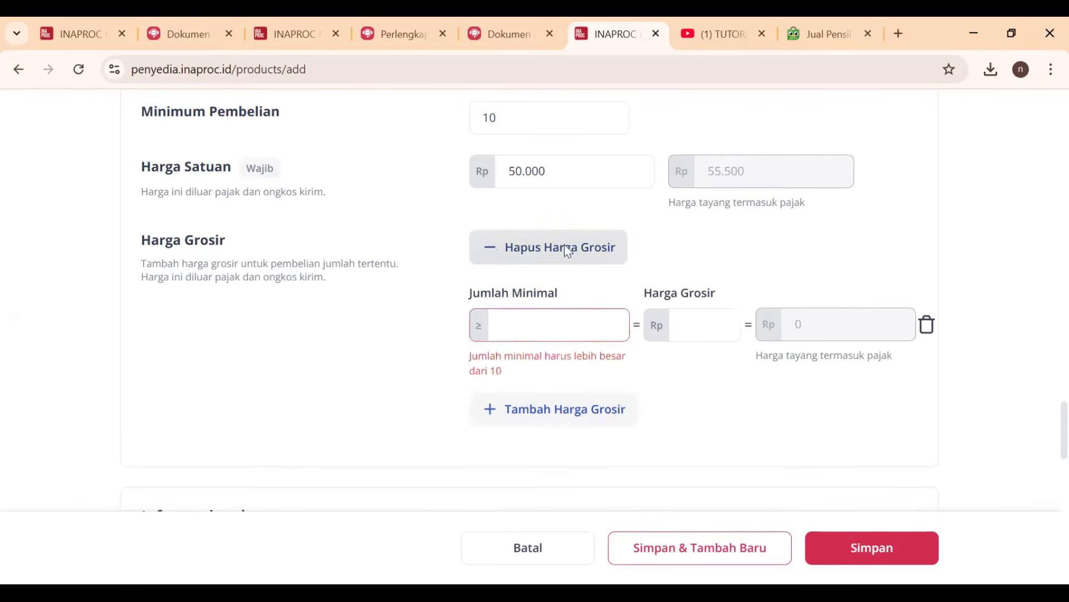
{"action": "left_click", "coordinate": [606, 400]}
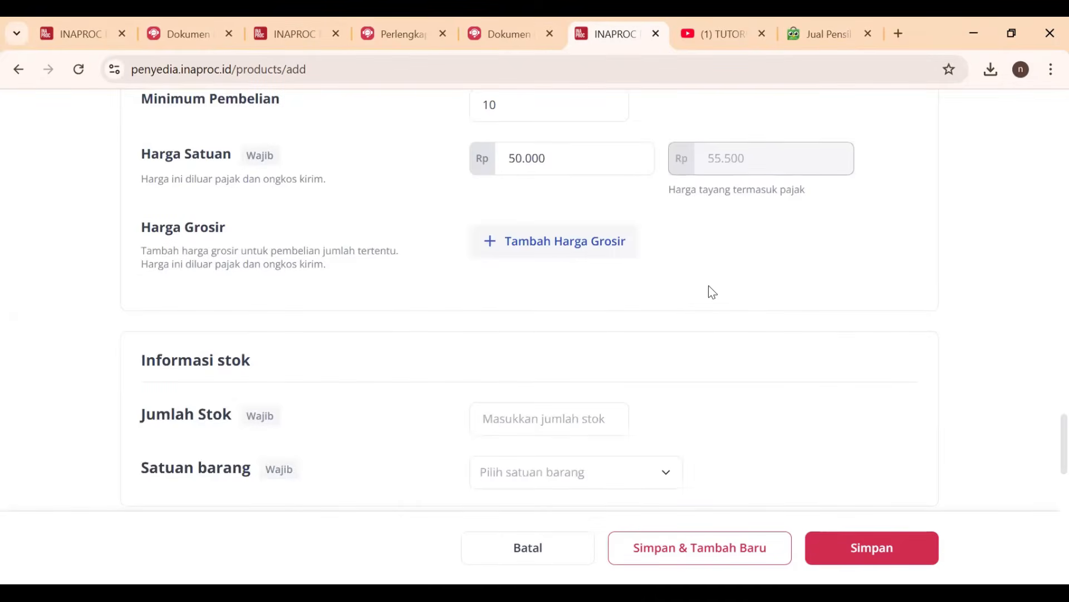
Step: Set the Jumlah Stok under Informasi stok to 100
{"action": "scroll", "coordinate": [657, 334], "scroll_direction": "down", "scroll_amount": 2}
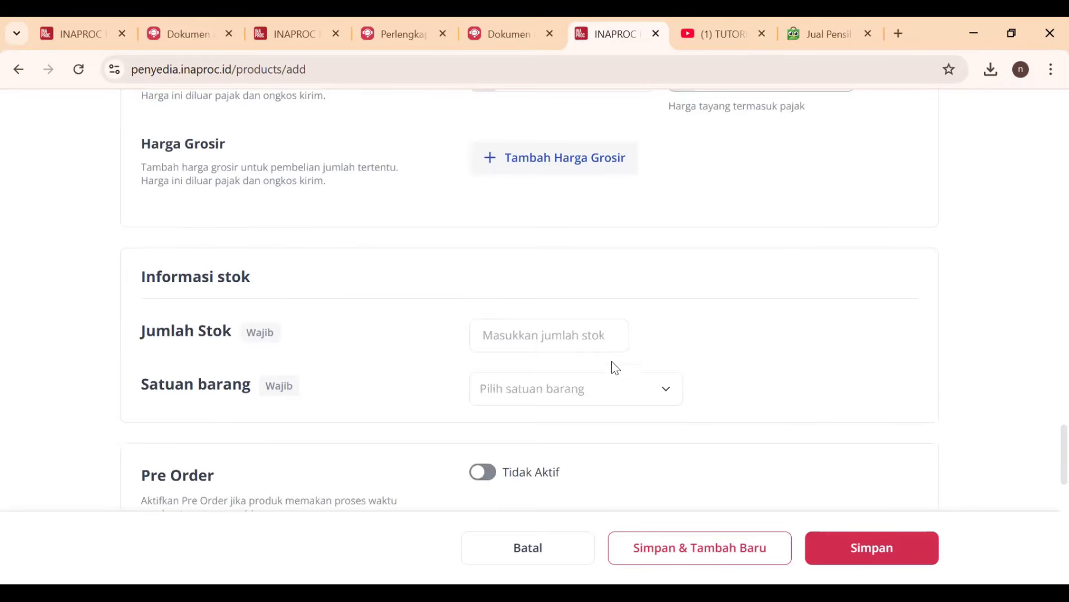
{"action": "left_click", "coordinate": [565, 337]}
{"action": "type", "text": "100"}
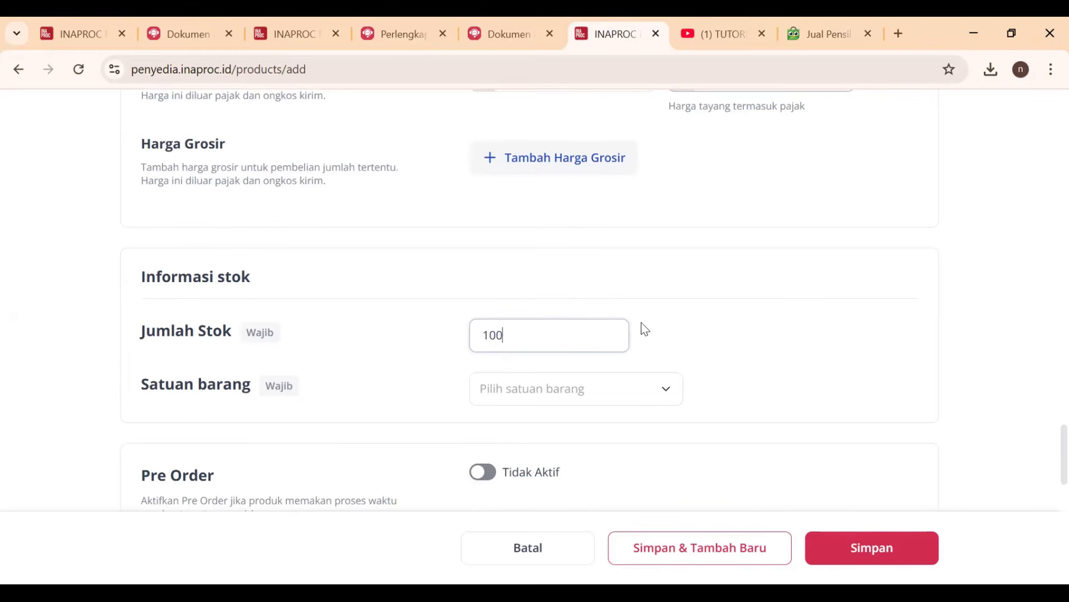
Step: Set the Satuan barang under Informasi stok to Dus
{"action": "scroll", "coordinate": [652, 335], "scroll_direction": "down", "scroll_amount": 3}
{"action": "left_click", "coordinate": [666, 225]}
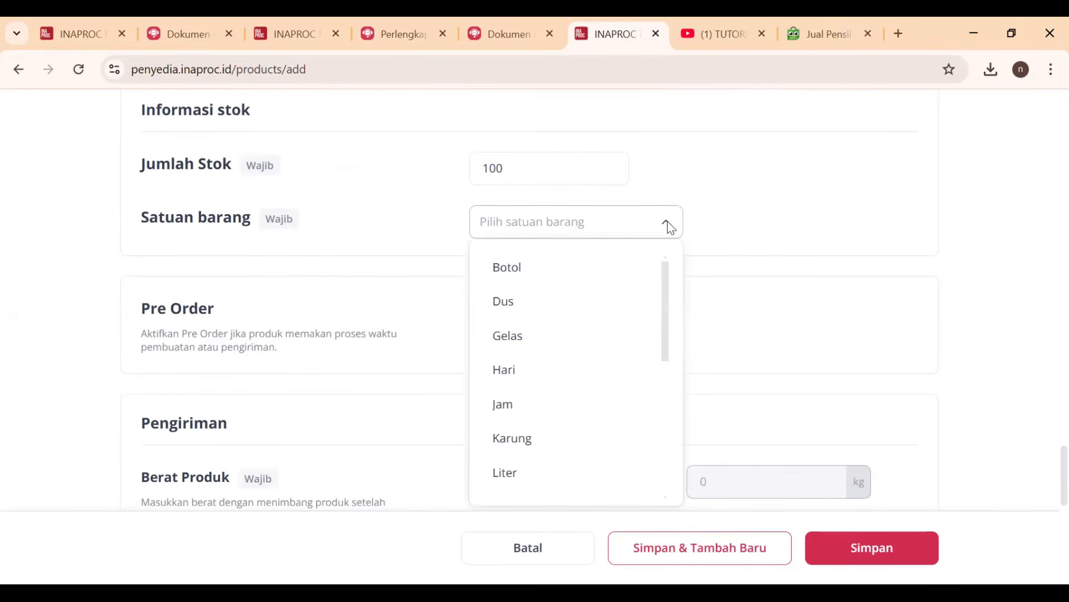
{"action": "type", "text": "pens"}
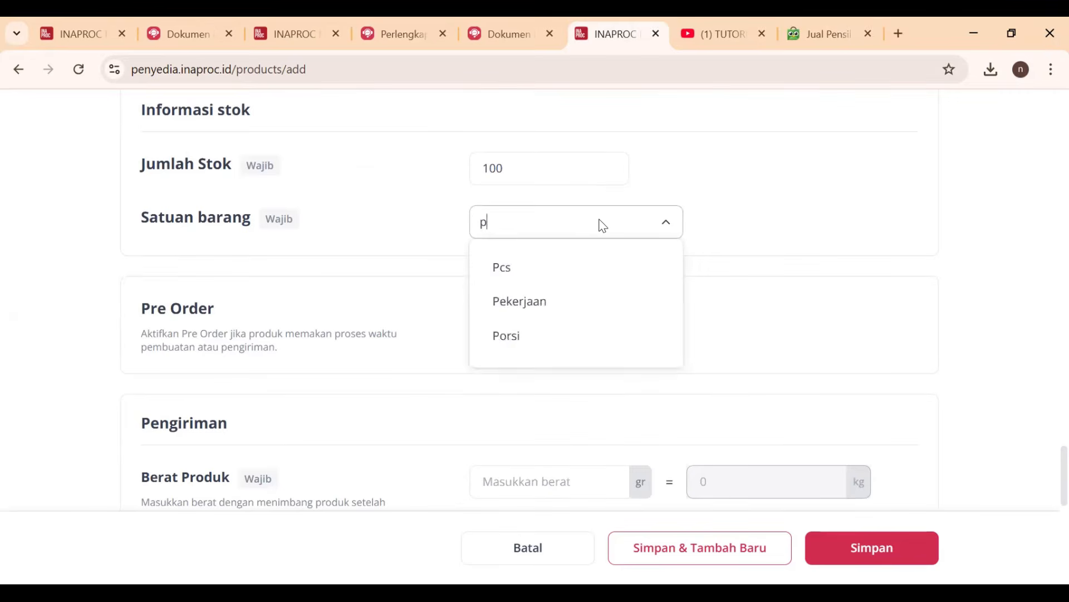
{"action": "key", "text": "BackSpace"}
{"action": "key", "text": "BackSpace"}
{"action": "key", "text": "BackSpace"}
{"action": "key", "text": "BackSpace"}
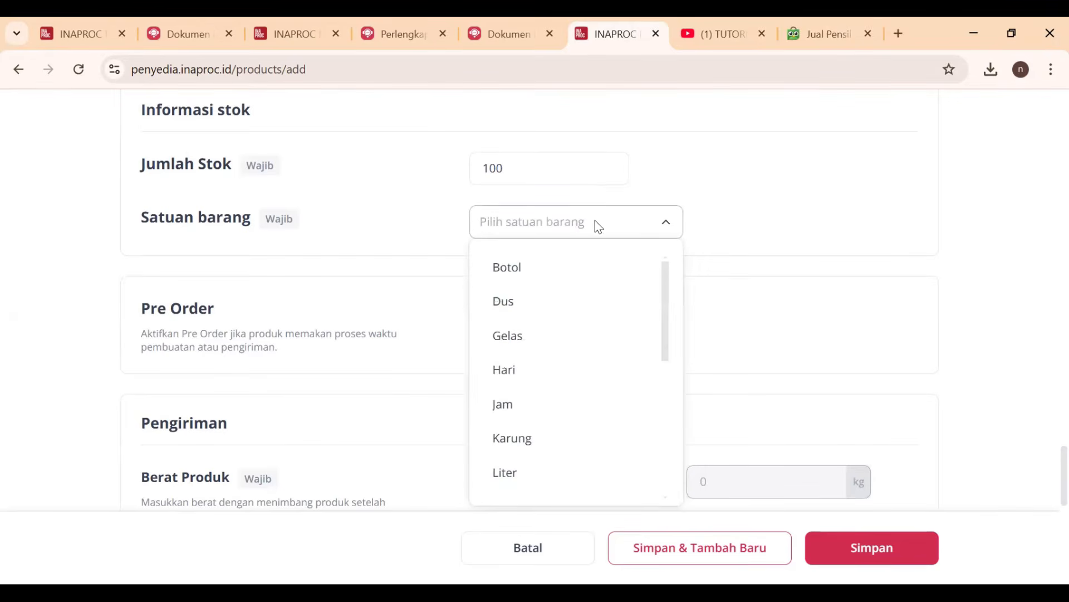
{"action": "scroll", "coordinate": [580, 361], "scroll_direction": "down", "scroll_amount": 3}
{"action": "scroll", "coordinate": [579, 361], "scroll_direction": "up", "scroll_amount": 3}
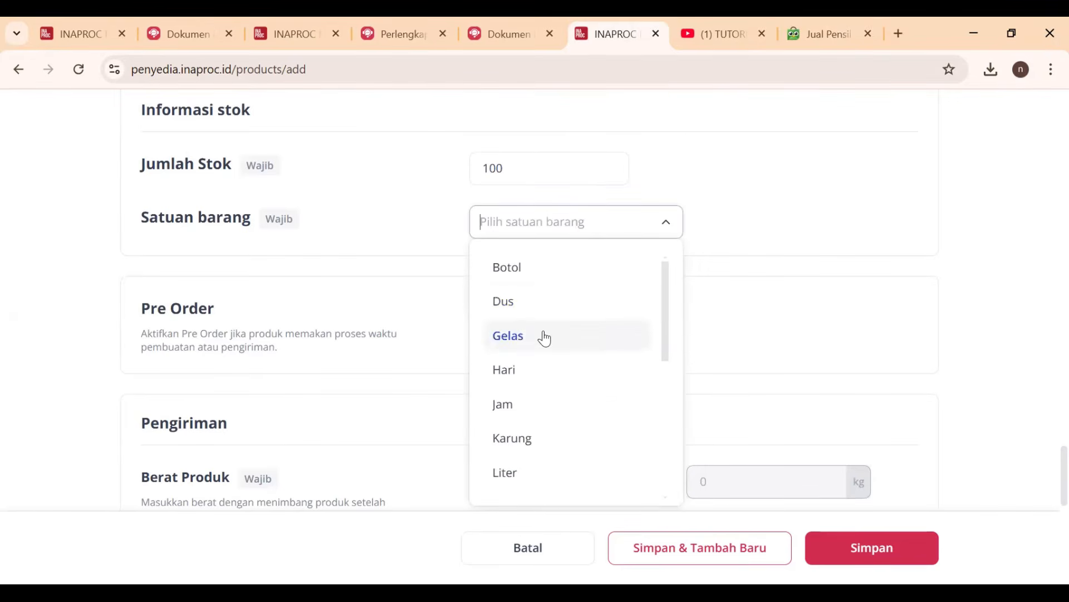
{"action": "left_click", "coordinate": [521, 305]}
Step: Set the Berat Produk in the Pengiriman section to 250 gr, leaving Pre Order inactive
{"action": "scroll", "coordinate": [694, 262], "scroll_direction": "down", "scroll_amount": 3}
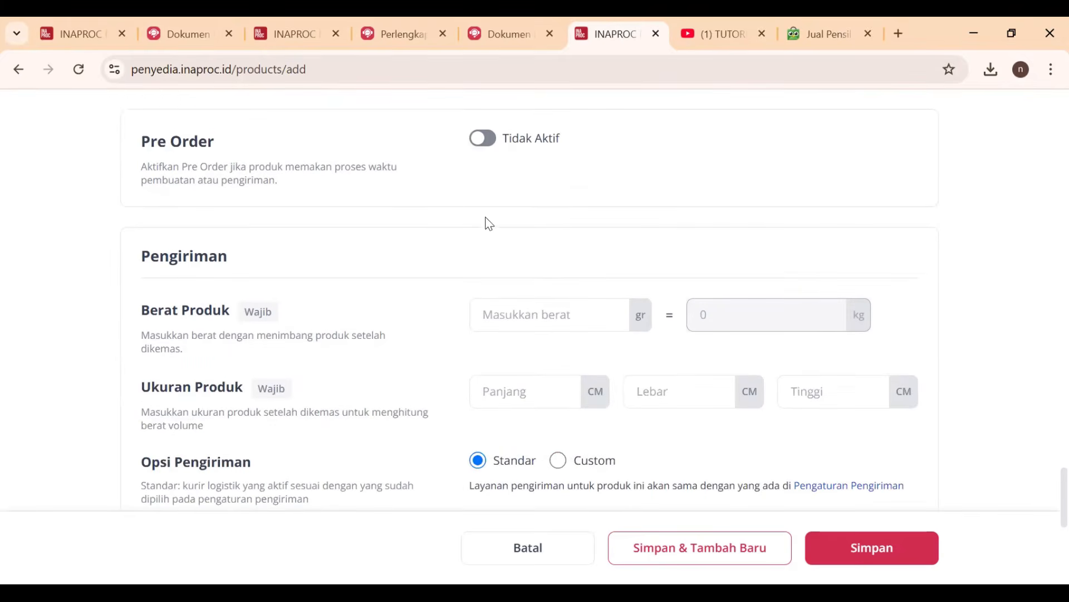
{"action": "scroll", "coordinate": [476, 257], "scroll_direction": "up", "scroll_amount": 2}
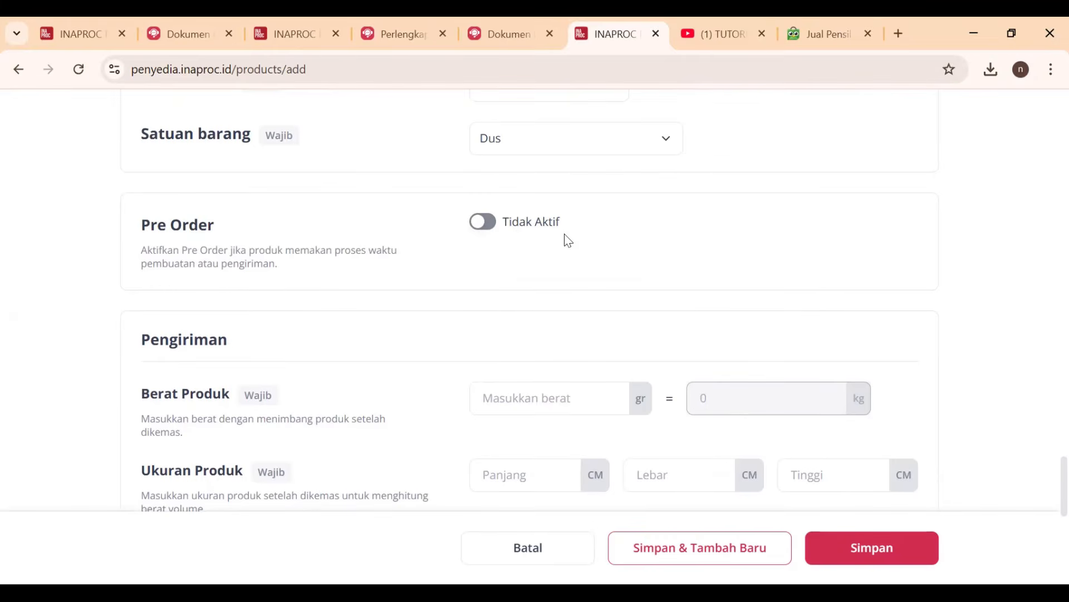
{"action": "scroll", "coordinate": [591, 284], "scroll_direction": "down", "scroll_amount": 1}
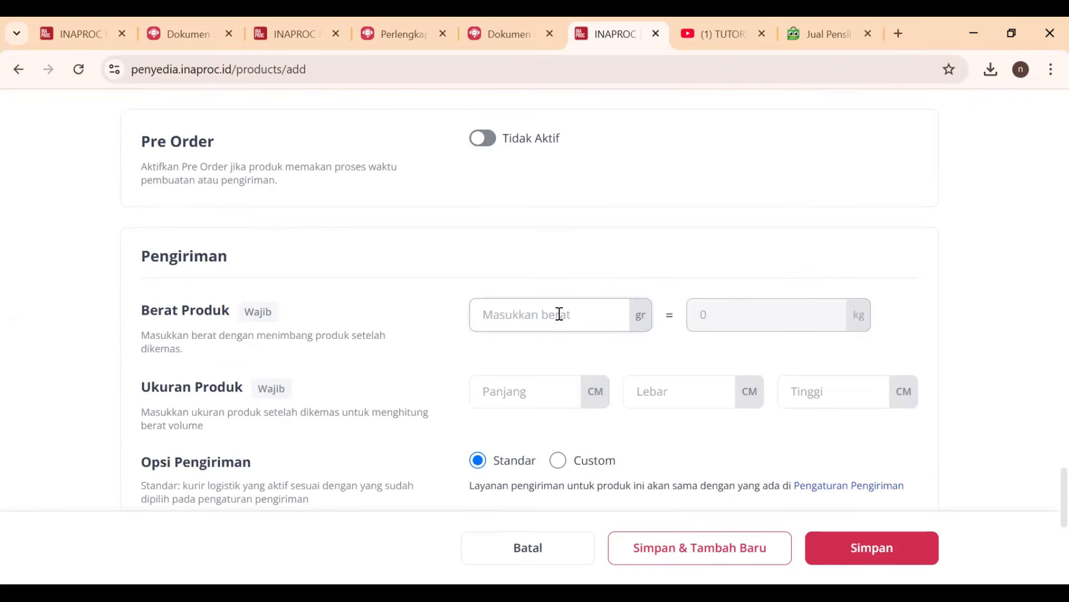
{"action": "type", "text": "250"}
Step: Set the Ukuran Produk to Panjang 20 cm, Lebar 5 cm and Tinggi 1 cm
{"action": "left_click", "coordinate": [502, 389]}
{"action": "type", "text": "20"}
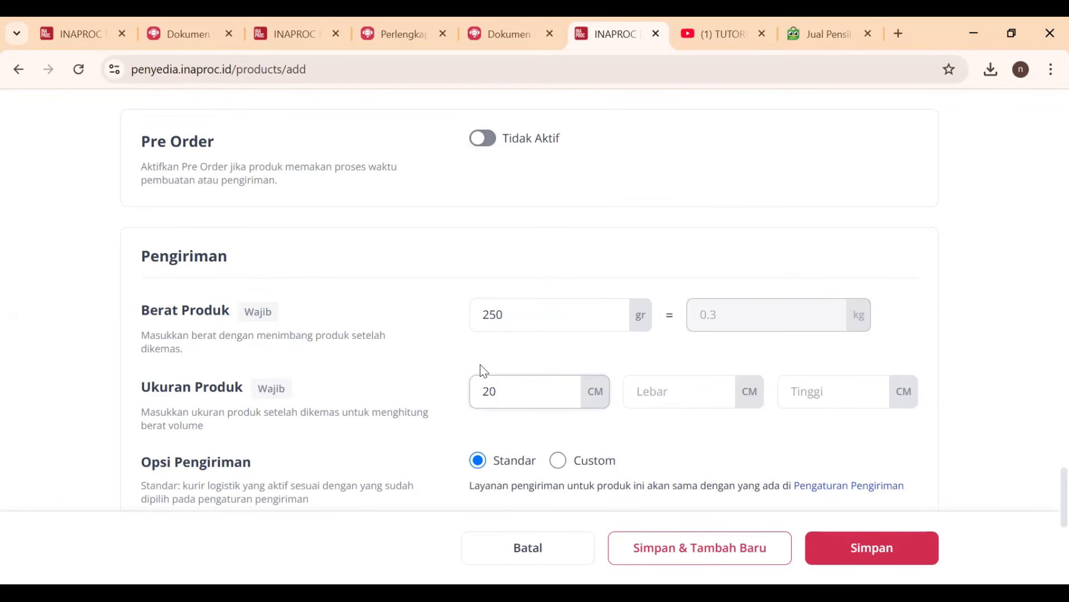
{"action": "key", "text": "Tab"}
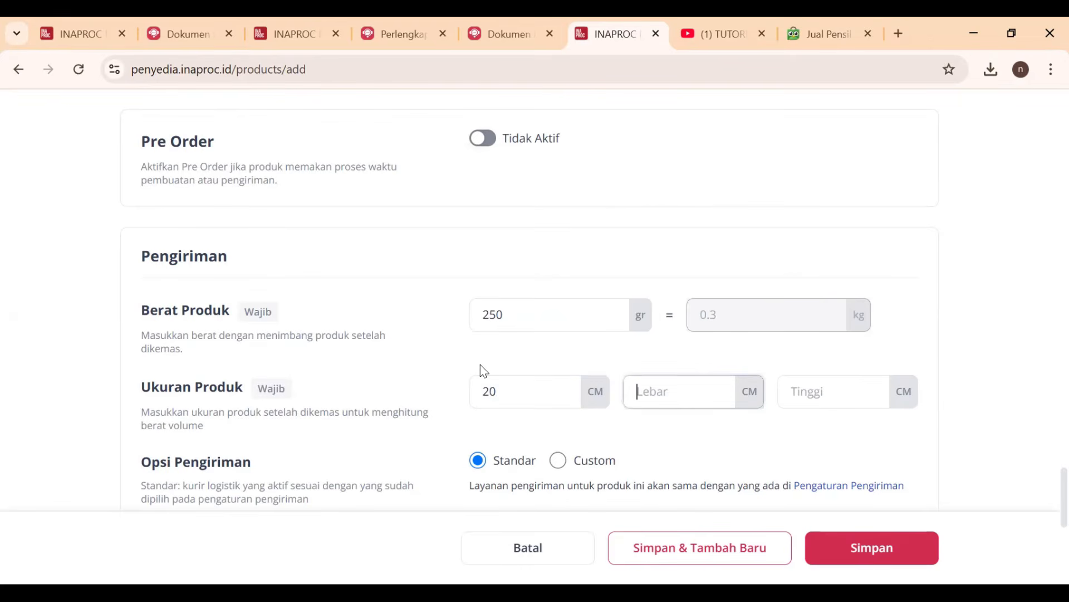
{"action": "type", "text": "5"}
{"action": "key", "text": "Tab"}
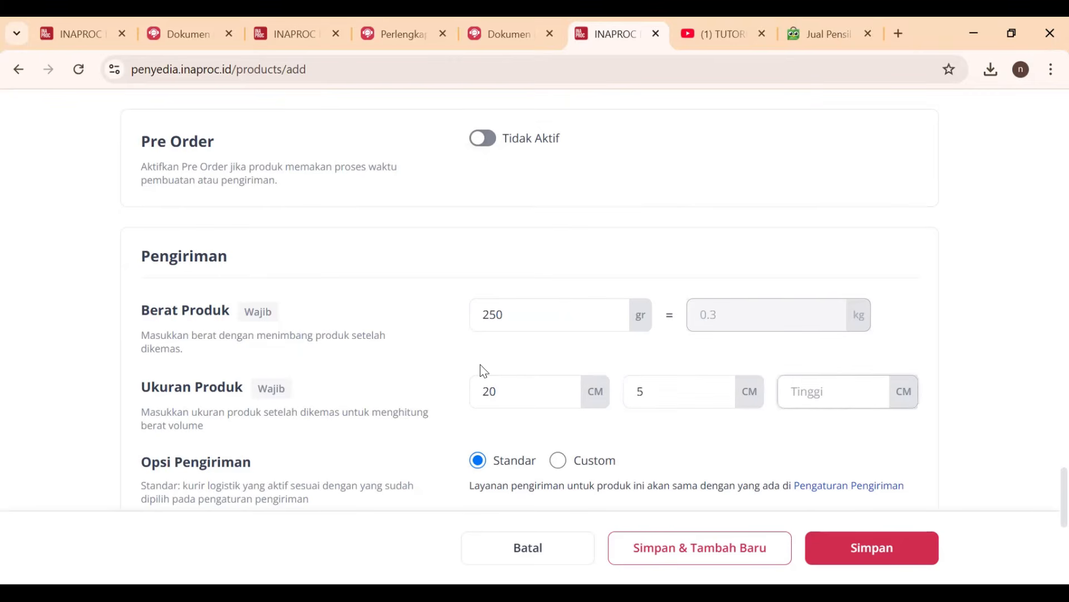
{"action": "type", "text": "1"}
{"action": "left_click", "coordinate": [489, 354]}
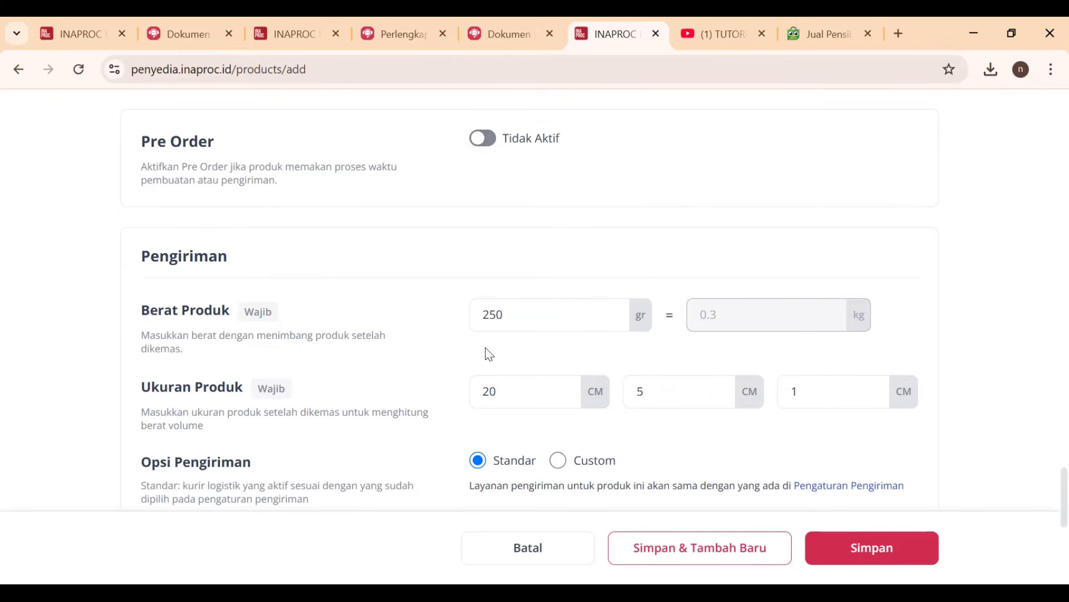
Step: Try the Custom choice for Opsi Pengiriman and switch back to Standar
{"action": "scroll", "coordinate": [577, 370], "scroll_direction": "down", "scroll_amount": 3}
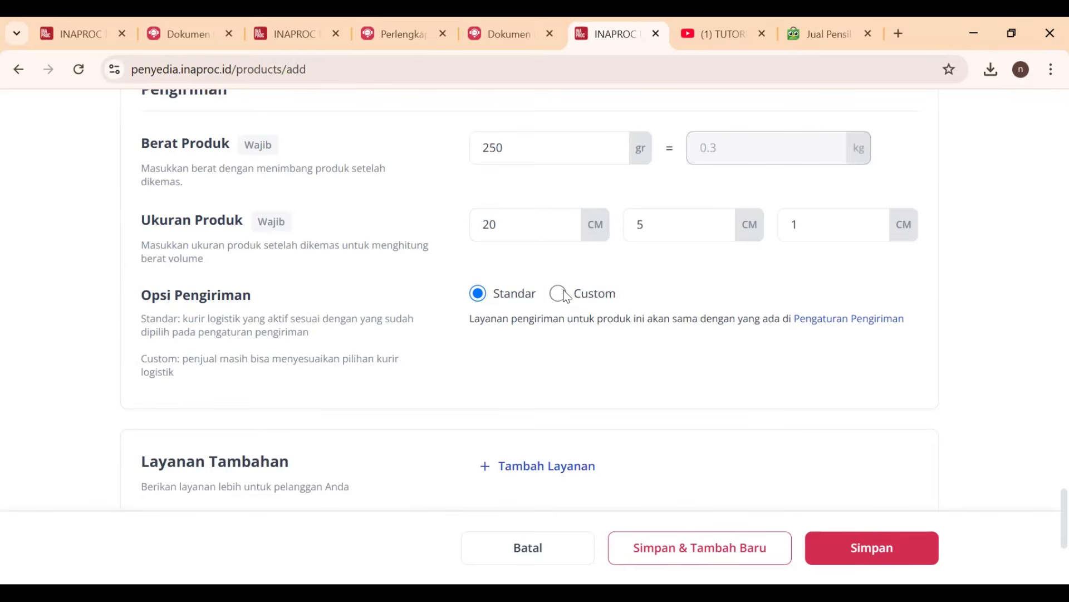
{"action": "left_click", "coordinate": [559, 294]}
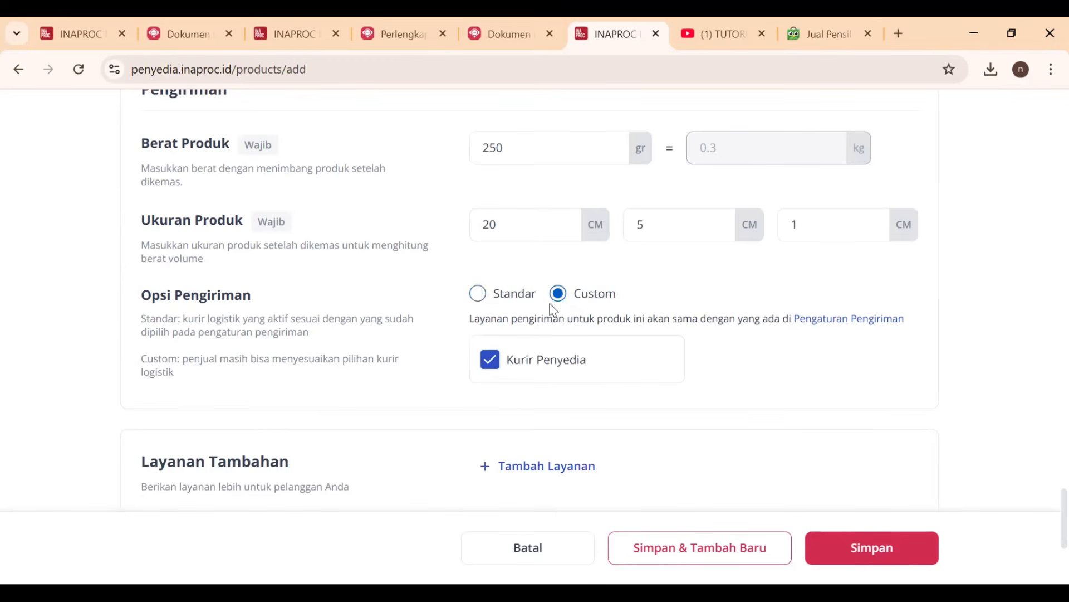
{"action": "left_click", "coordinate": [478, 294]}
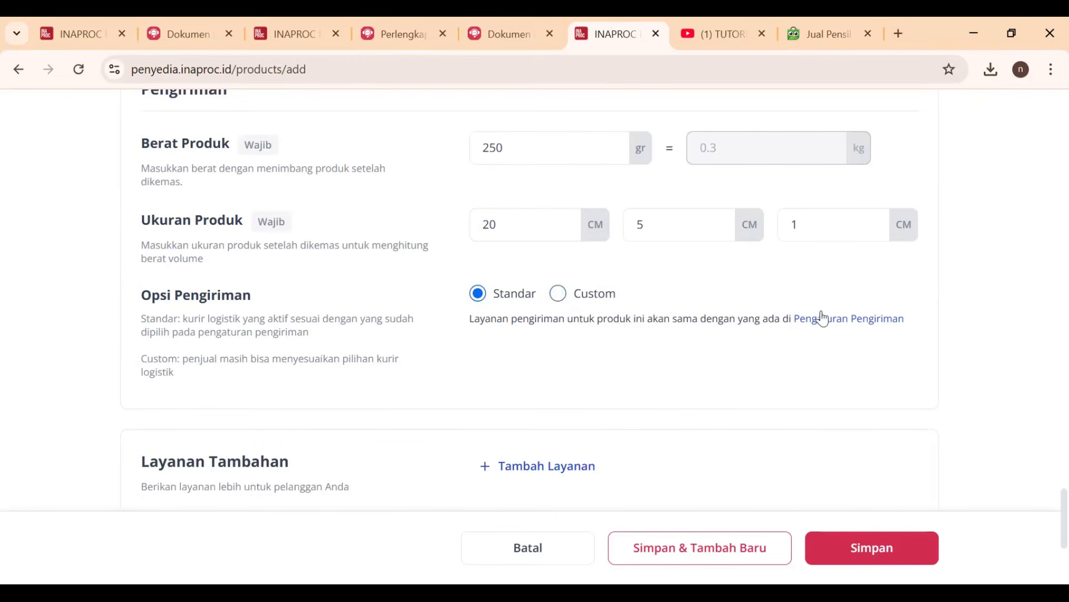
Step: Open Pengaturan Pengiriman in a separate tab, examine the Kurir Penyedia price and arrival settings per province, and return to the product form
{"action": "right_click", "coordinate": [842, 325]}
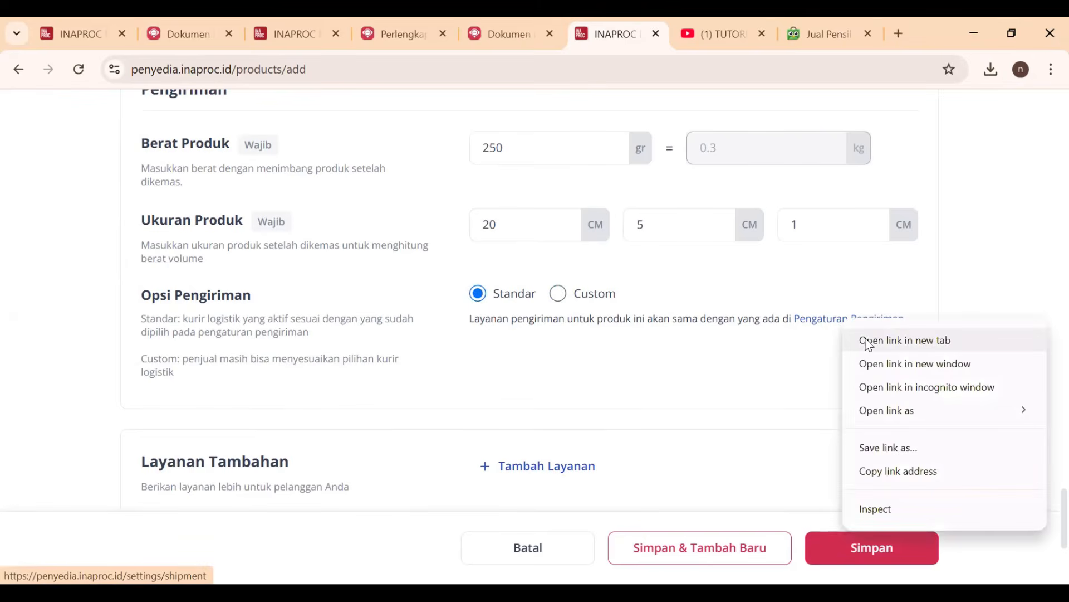
{"action": "left_click", "coordinate": [866, 340]}
{"action": "left_click", "coordinate": [642, 38]}
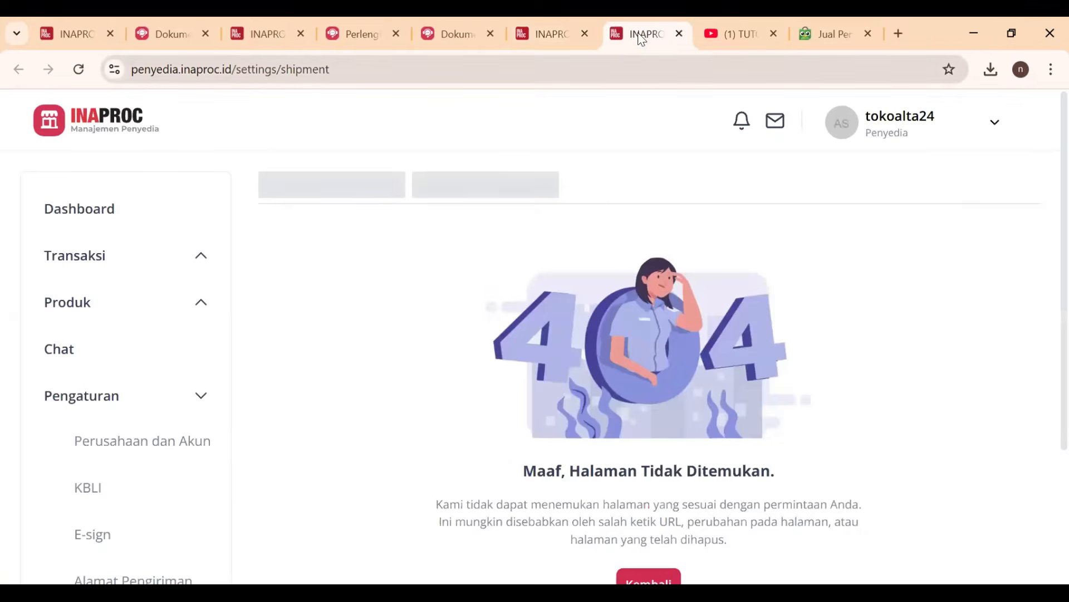
{"action": "left_click", "coordinate": [595, 41]}
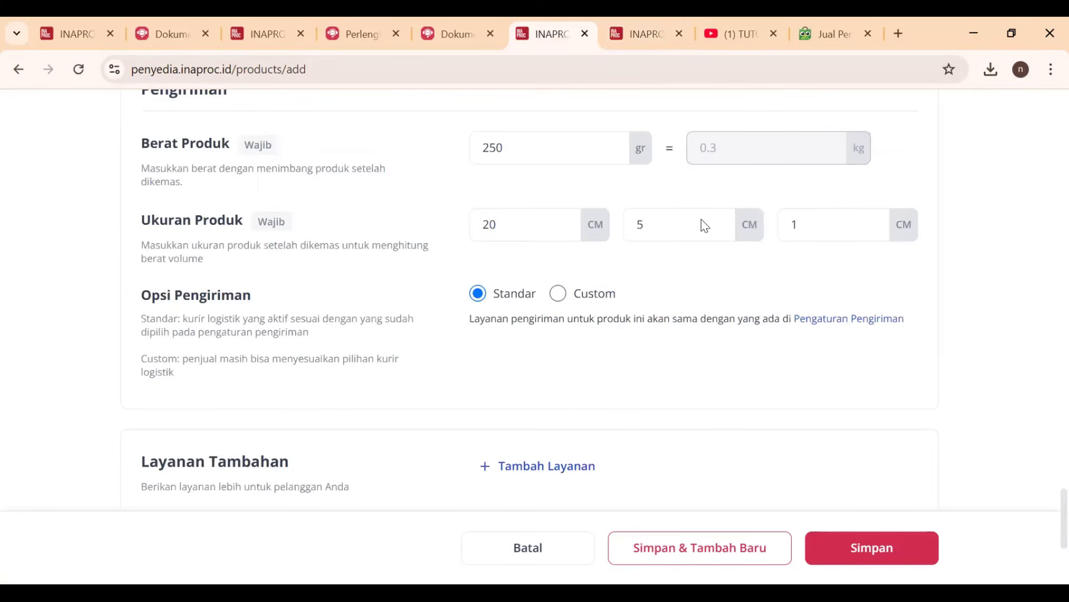
{"action": "key", "text": "ctrl+Tab"}
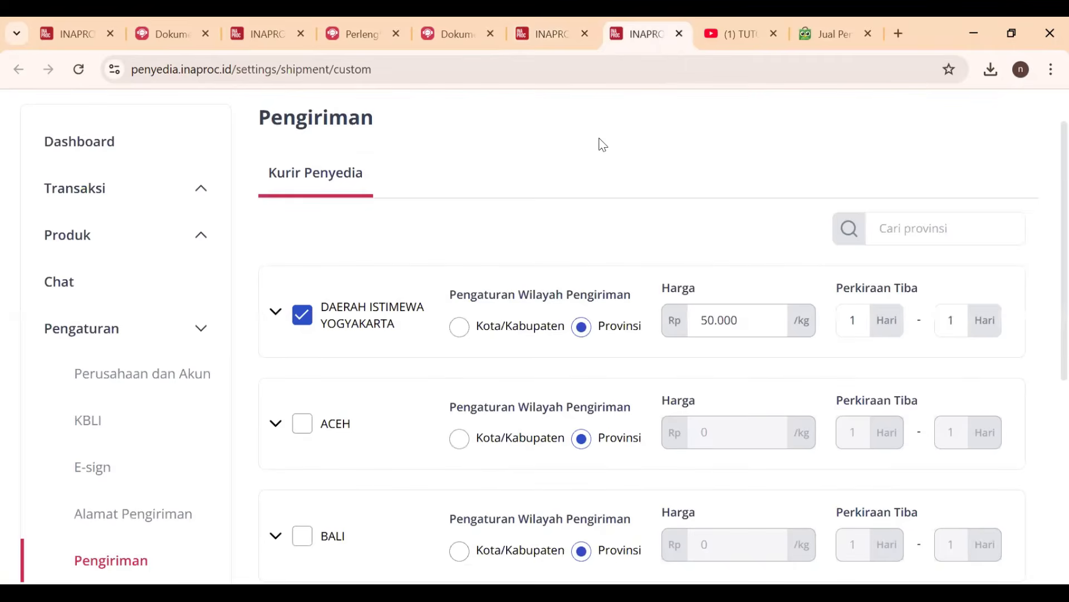
{"action": "scroll", "coordinate": [603, 145], "scroll_direction": "down", "scroll_amount": 1}
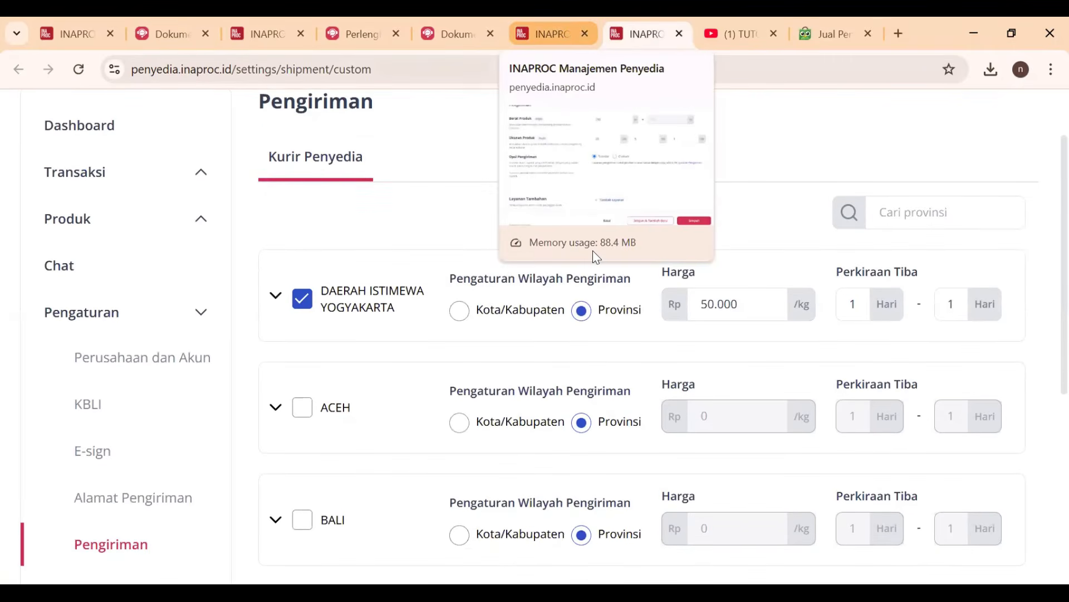
{"action": "scroll", "coordinate": [440, 362], "scroll_direction": "up", "scroll_amount": 2}
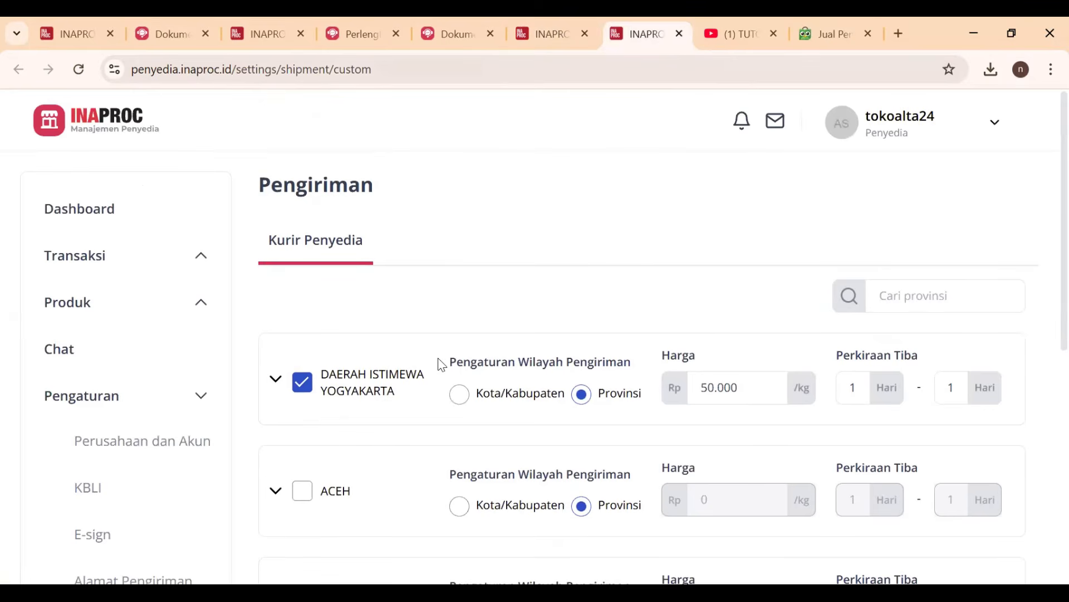
{"action": "scroll", "coordinate": [628, 287], "scroll_direction": "down", "scroll_amount": 2}
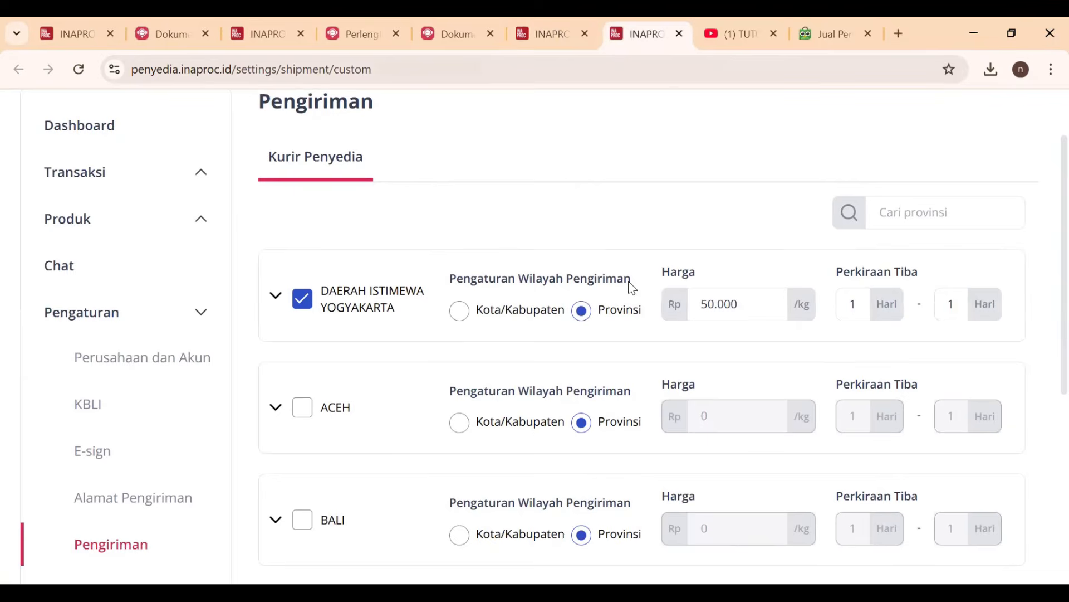
{"action": "scroll", "coordinate": [617, 304], "scroll_direction": "down", "scroll_amount": 2}
{"action": "scroll", "coordinate": [656, 286], "scroll_direction": "up", "scroll_amount": 2}
{"action": "key", "text": "ctrl+shift+Tab"}
Step: Save the product without additional services or attachments, confirm that its data is correct, and check its entry in Daftar Produk
{"action": "scroll", "coordinate": [666, 375], "scroll_direction": "down", "scroll_amount": 4}
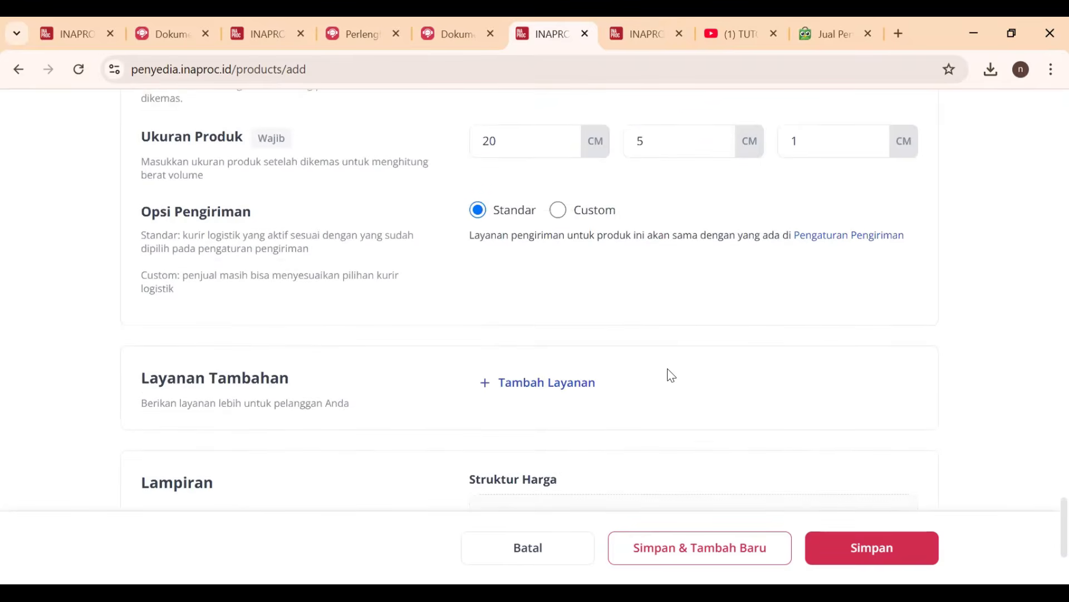
{"action": "scroll", "coordinate": [620, 368], "scroll_direction": "down", "scroll_amount": 2}
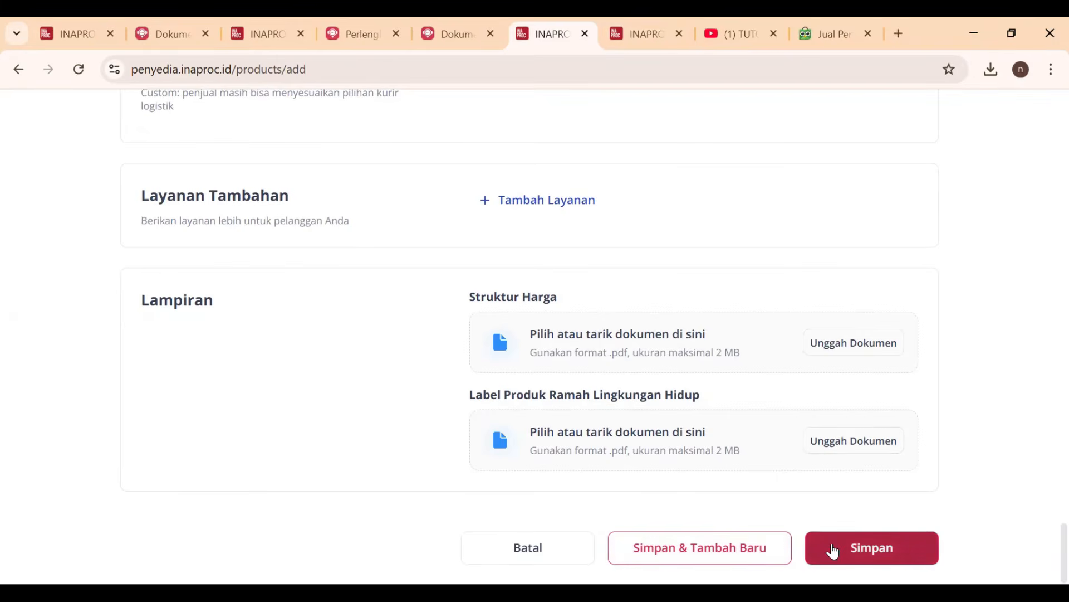
{"action": "left_click", "coordinate": [833, 551]}
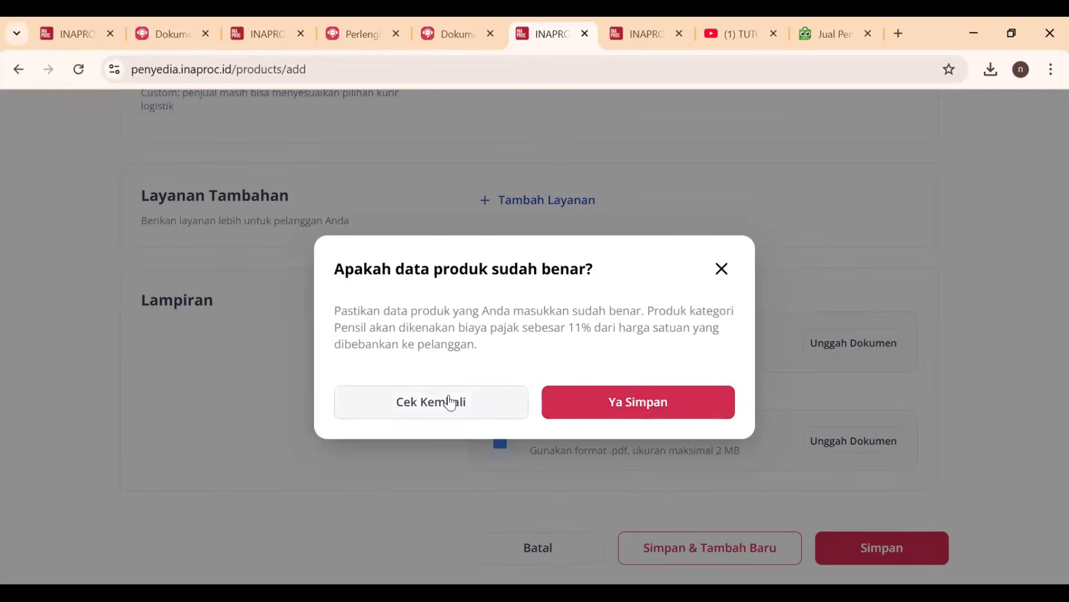
{"action": "left_click", "coordinate": [619, 406]}
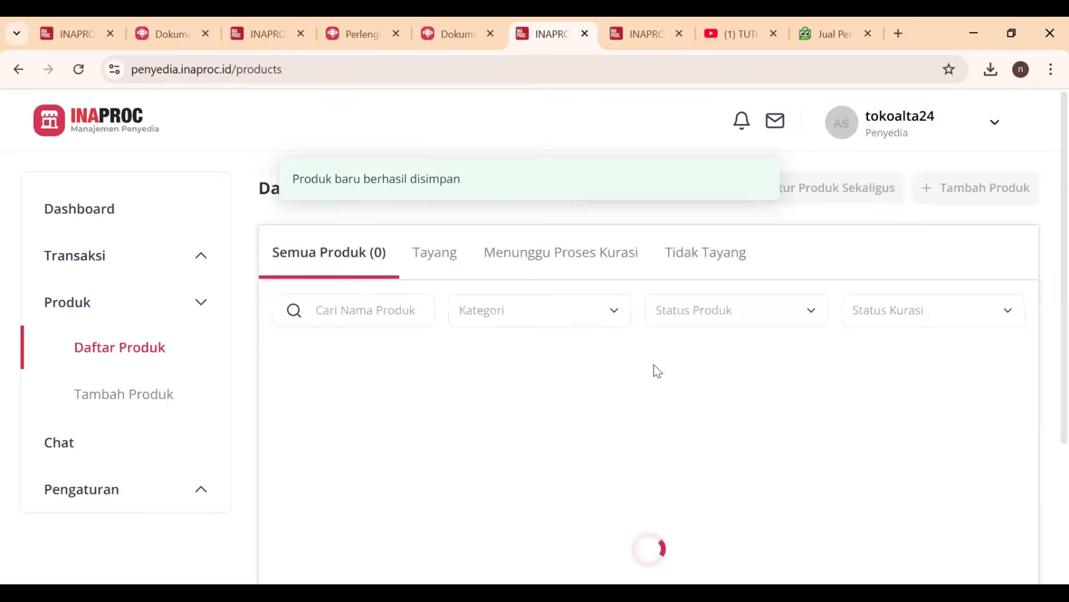
{"action": "scroll", "coordinate": [869, 365], "scroll_direction": "down", "scroll_amount": 3}
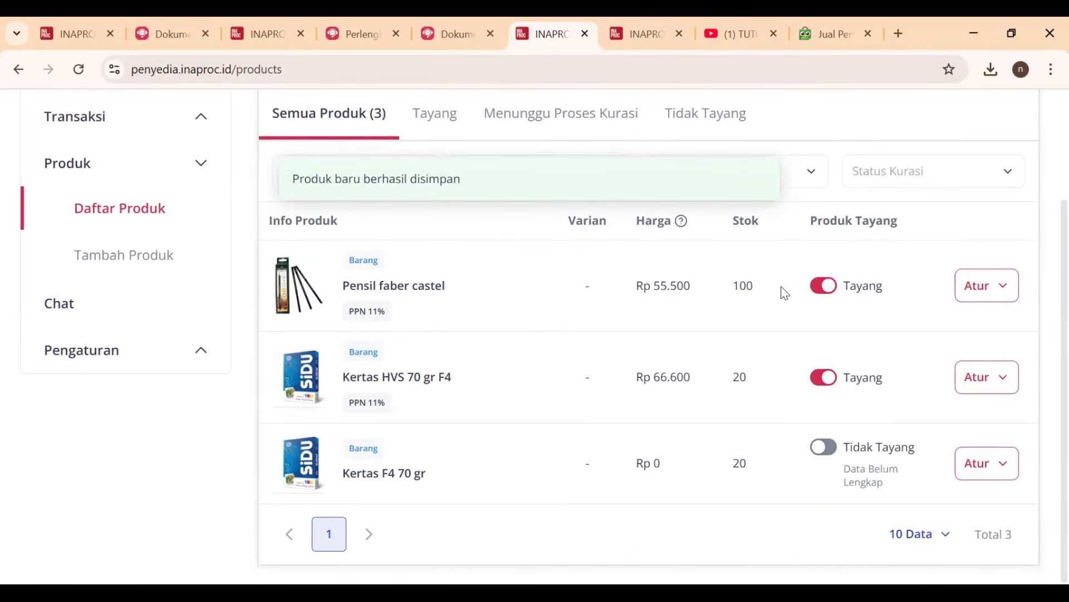